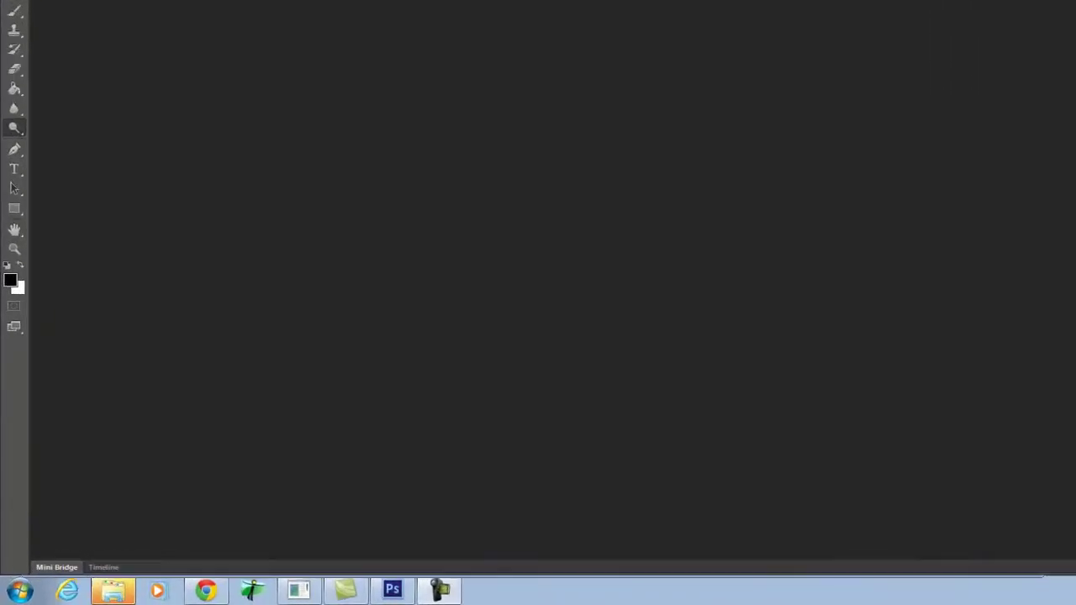
pyautogui.click(22, 588)
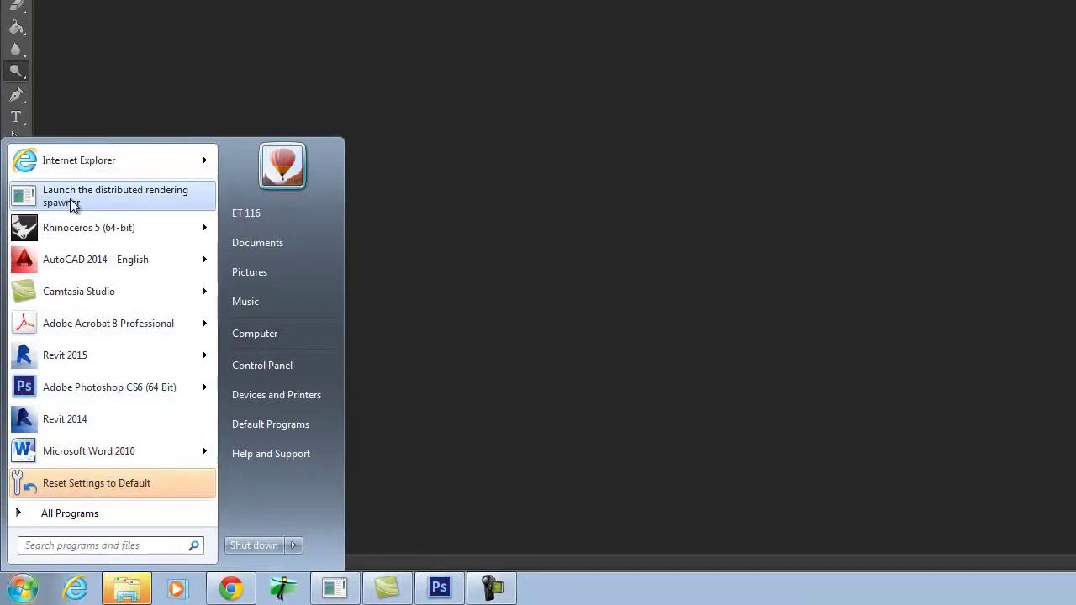
pyautogui.click(67, 513)
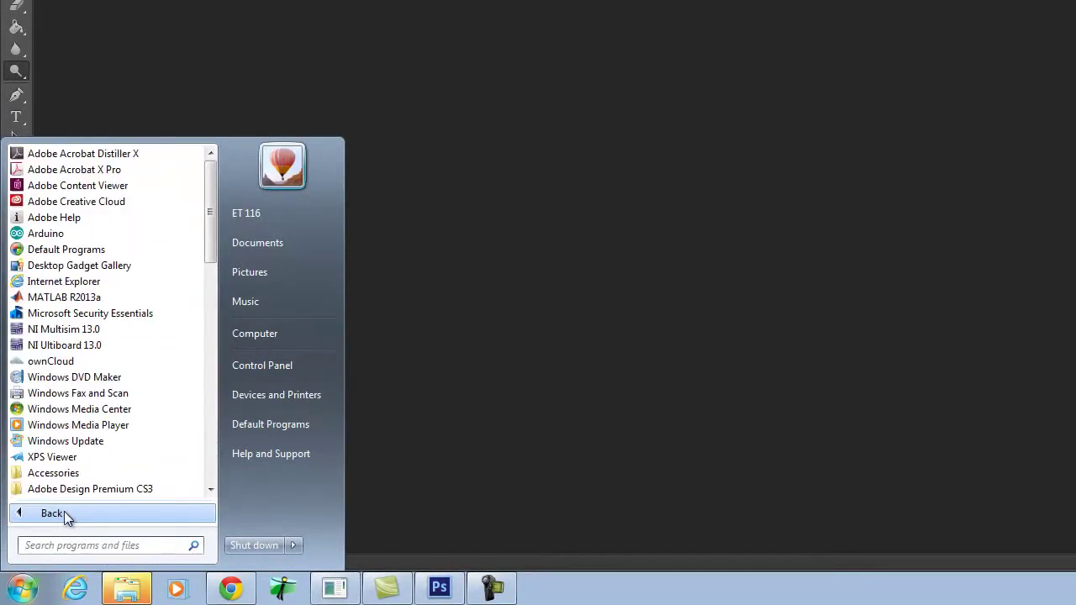
pyautogui.moveTo(206, 245); pyautogui.dragTo(219, 261)
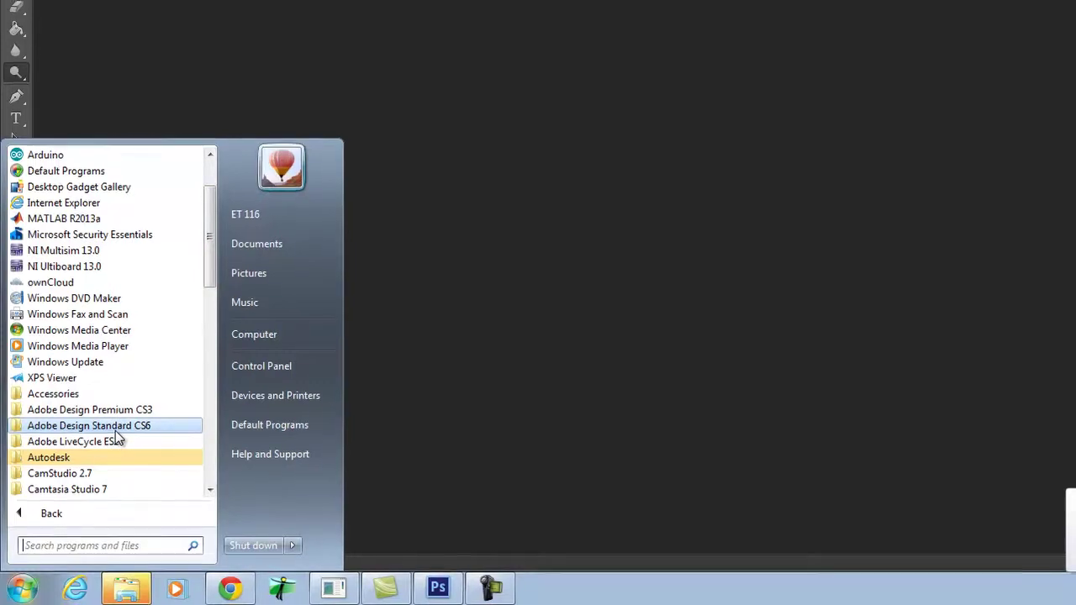
# Switch to the Exercise 106 page in Chrome, maximize its window and examine the Part 1 instructions
pyautogui.click(1021, 9)
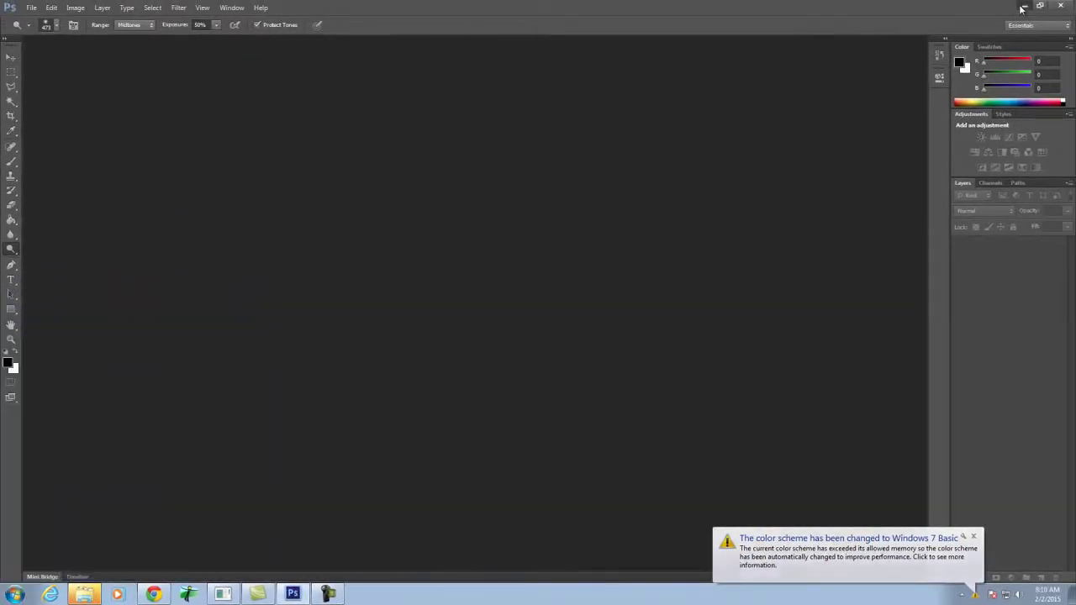
pyautogui.click(1021, 9)
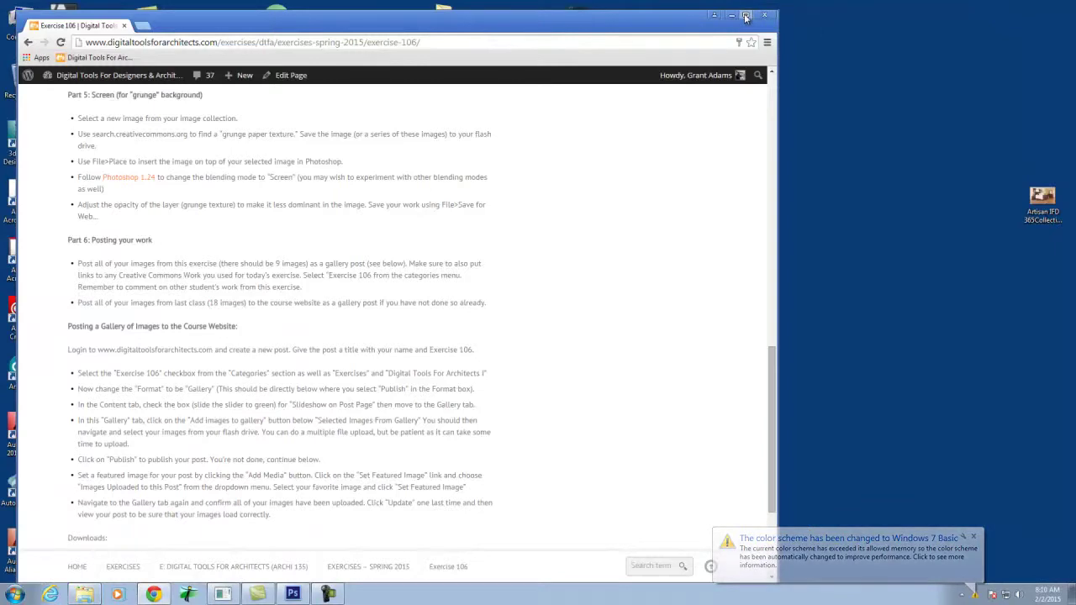
pyautogui.click(745, 16)
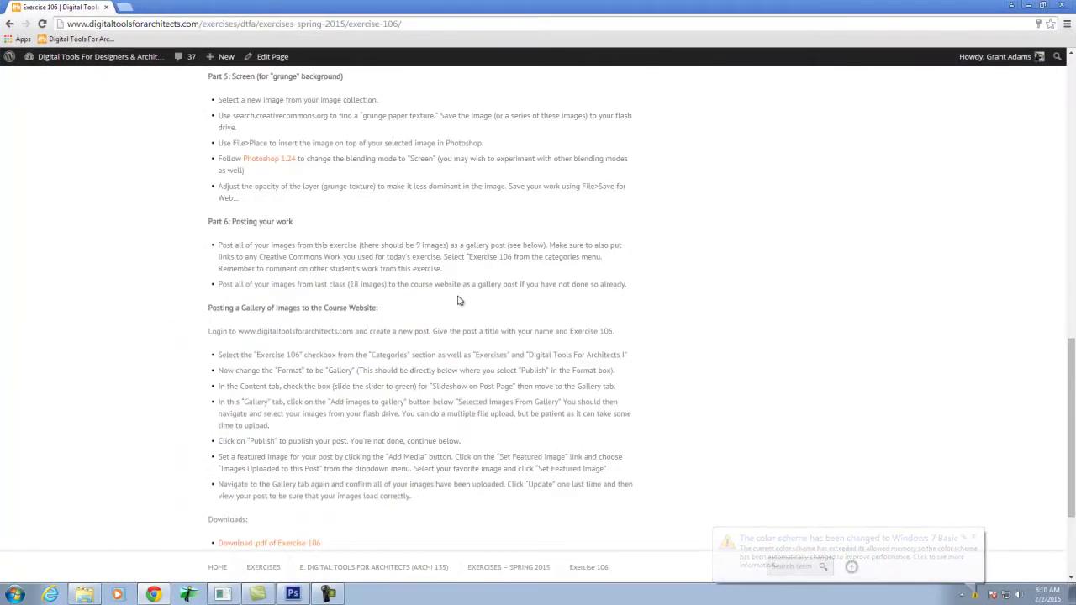
pyautogui.scroll(15, 586, 373)
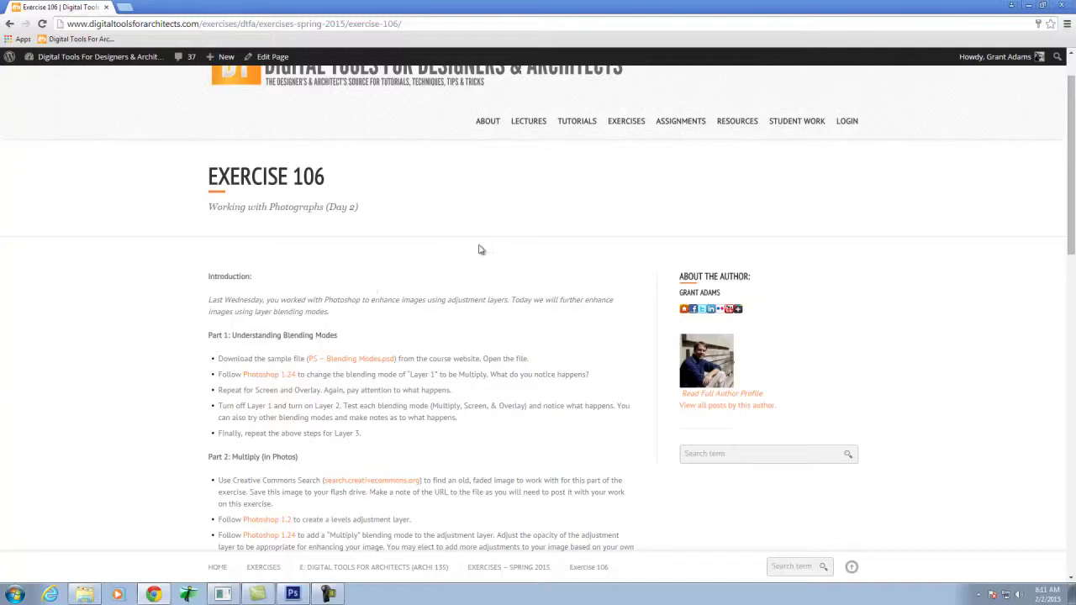
pyautogui.rightClick(357, 361)
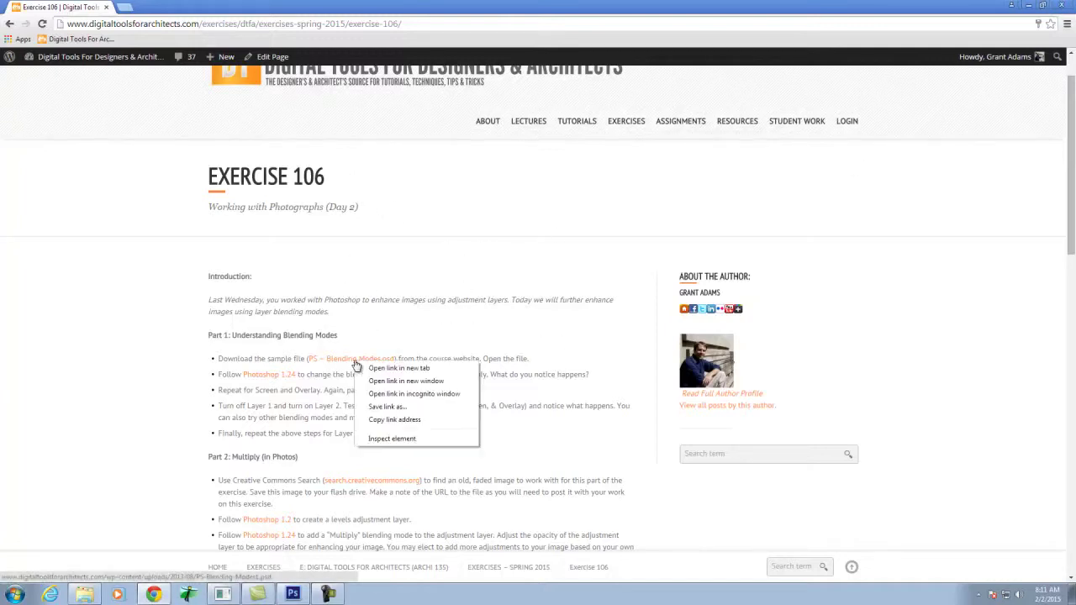
pyautogui.click(408, 409)
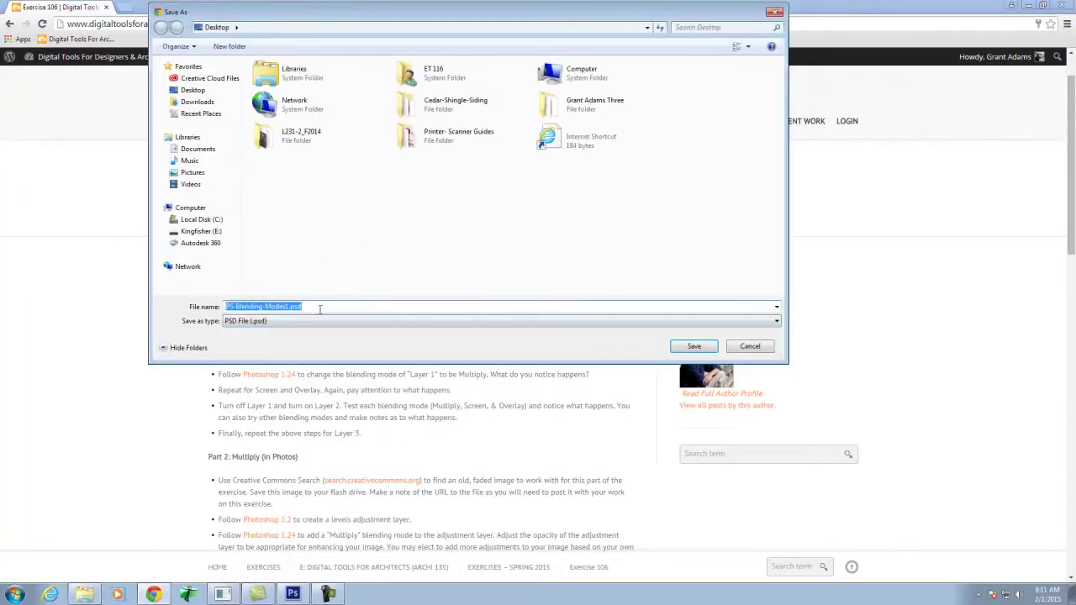
pyautogui.click(751, 347)
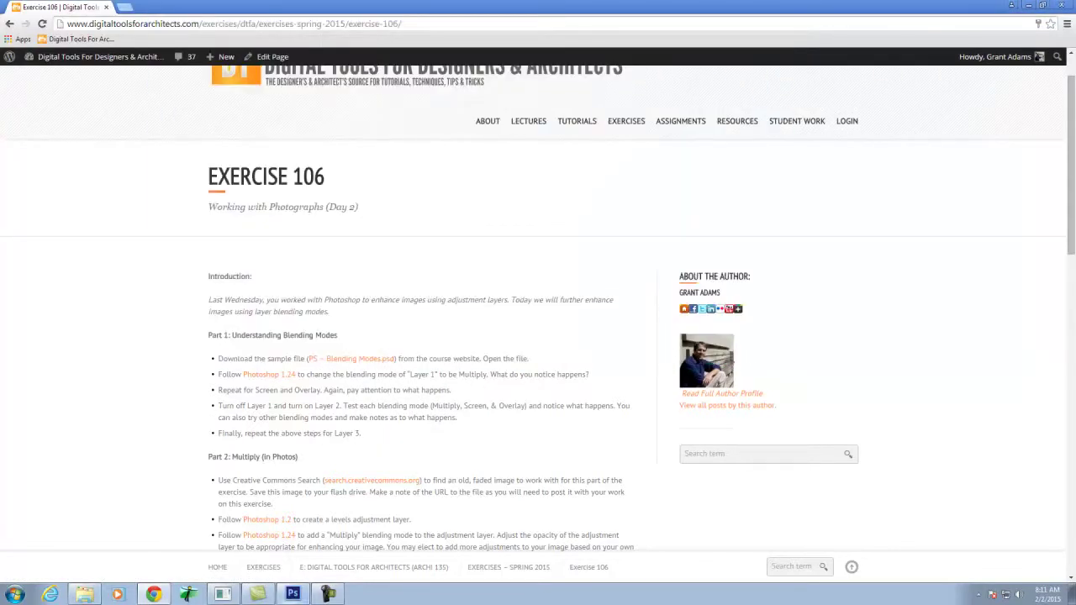
# Switch to Photoshop and open PS-Blending-Modes1.psd from the Ex106 folder inside A135 Exercises
pyautogui.hotkey('alt', 'Tab')
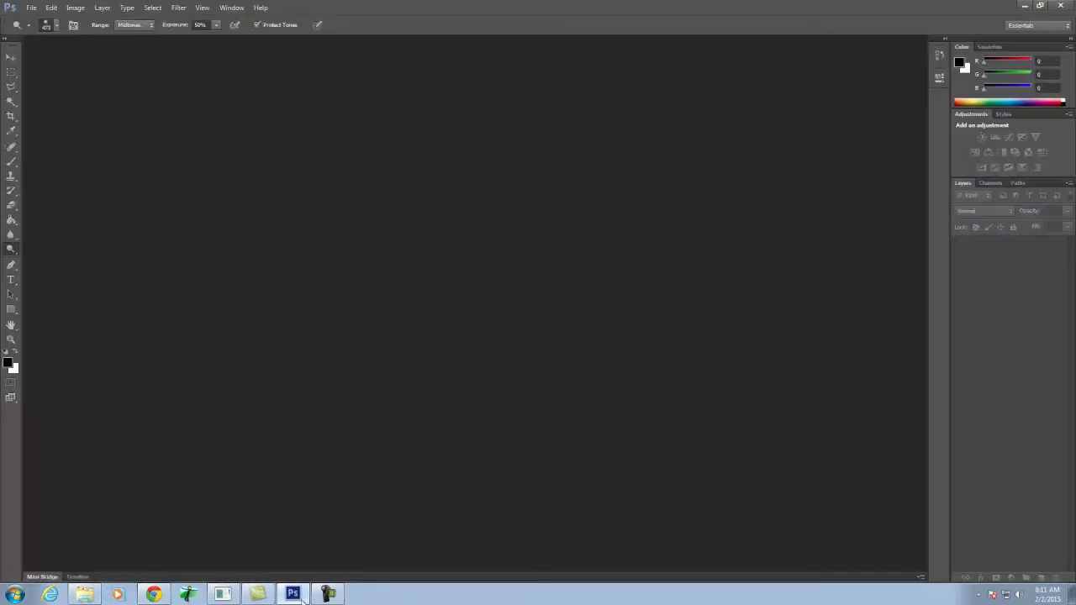
pyautogui.click(34, 10)
pyautogui.click(40, 32)
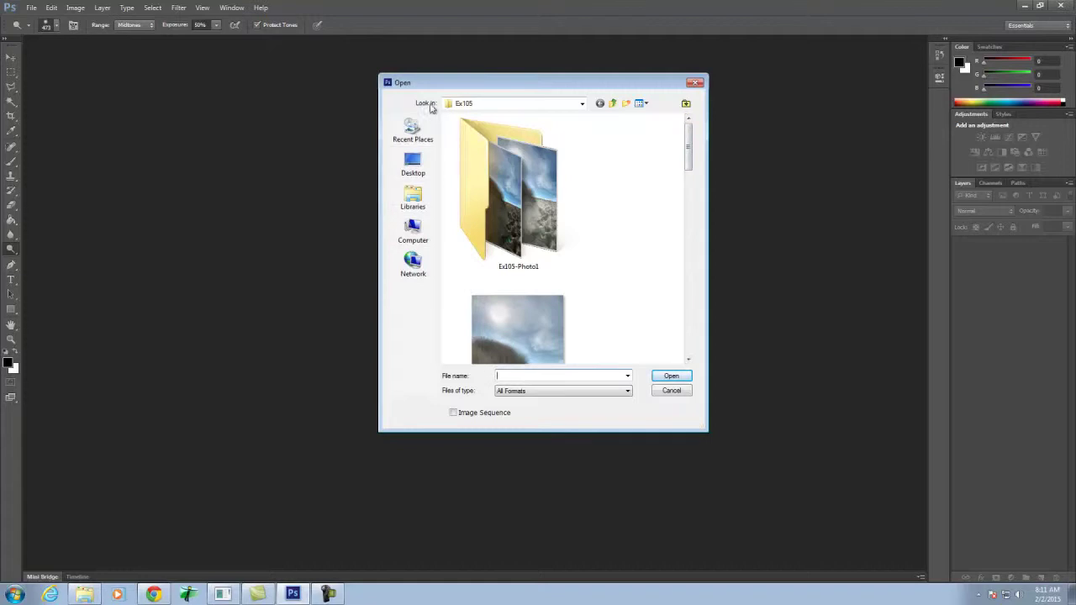
pyautogui.click(486, 106)
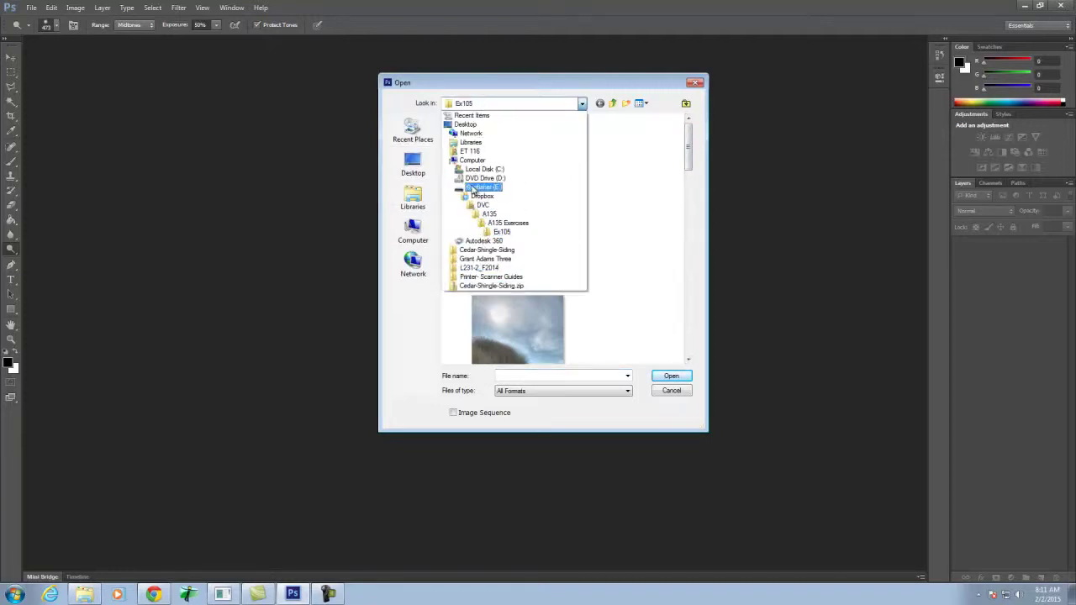
pyautogui.click(496, 223)
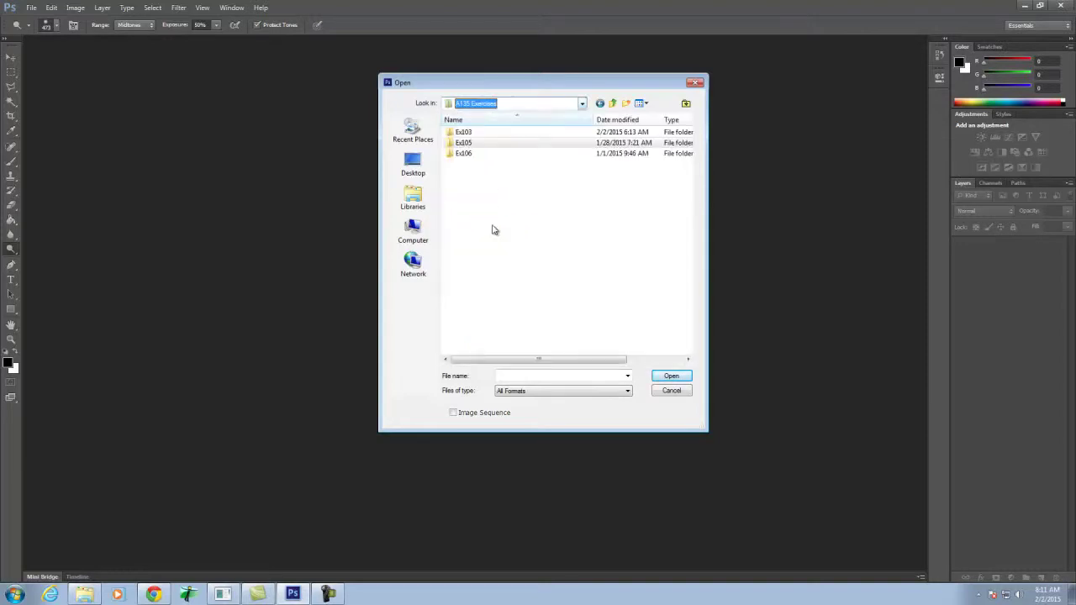
pyautogui.doubleClick(465, 155)
pyautogui.click(496, 250)
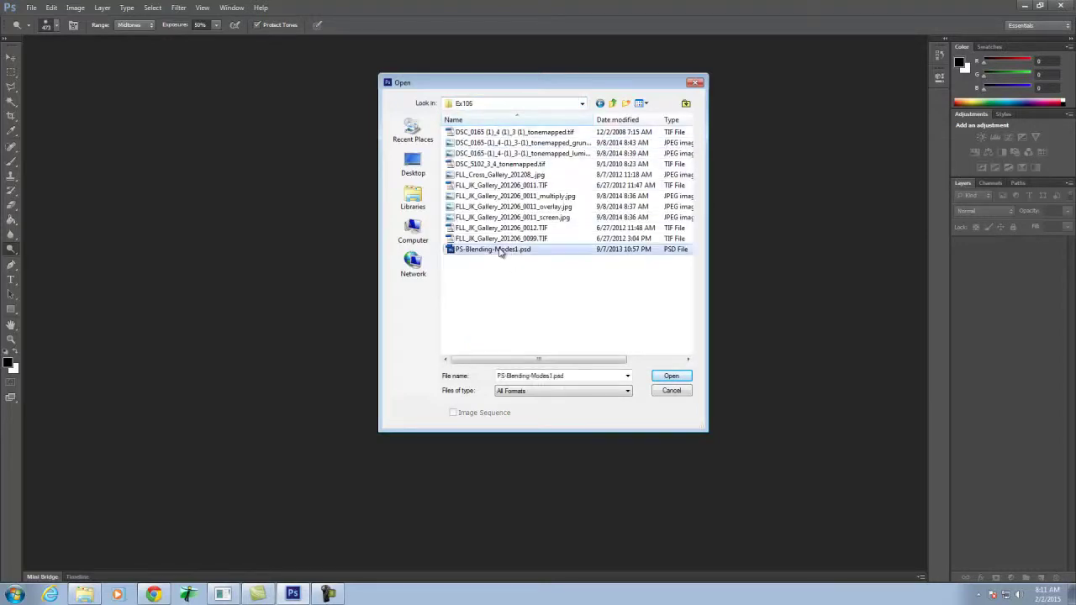
pyautogui.click(671, 376)
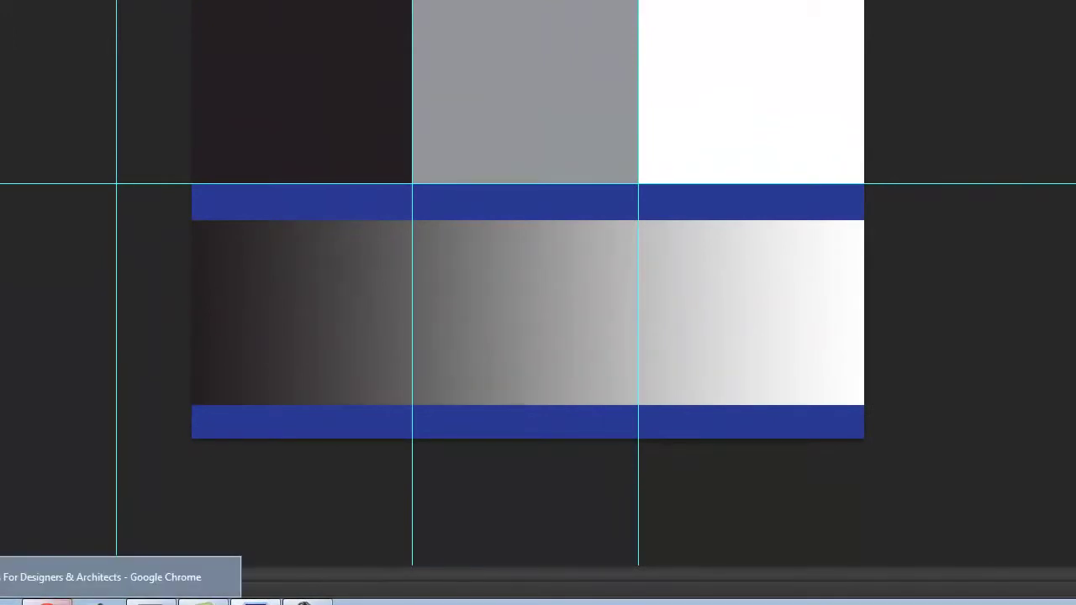
# Return to the Exercise 106 page in Chrome and open the Photoshop 1.24 tutorial link from Part 1 in a new tab
pyautogui.click(47, 602)
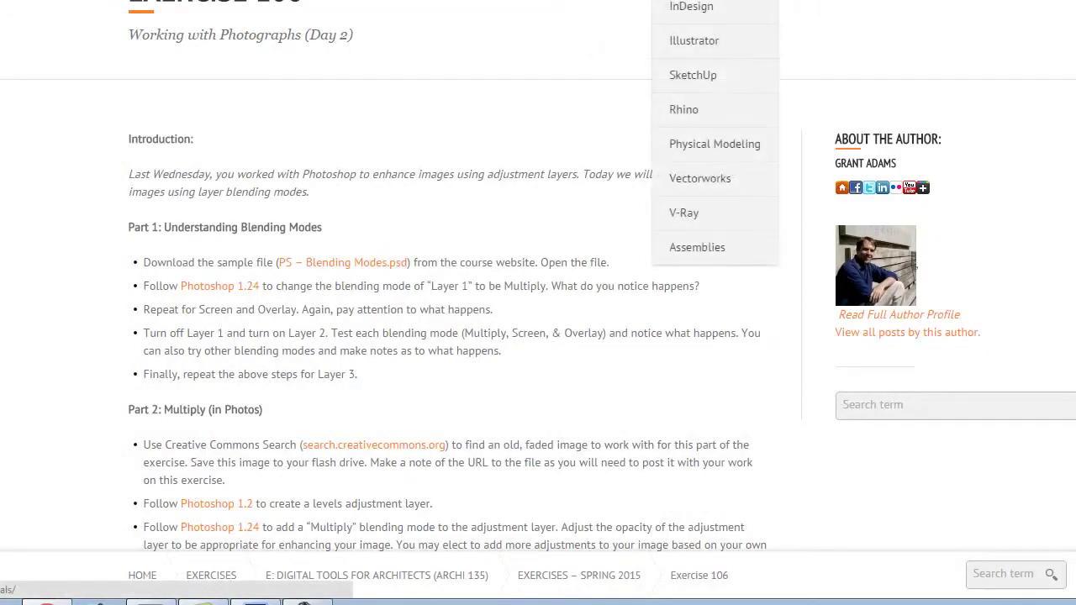
pyautogui.moveTo(715, 2)
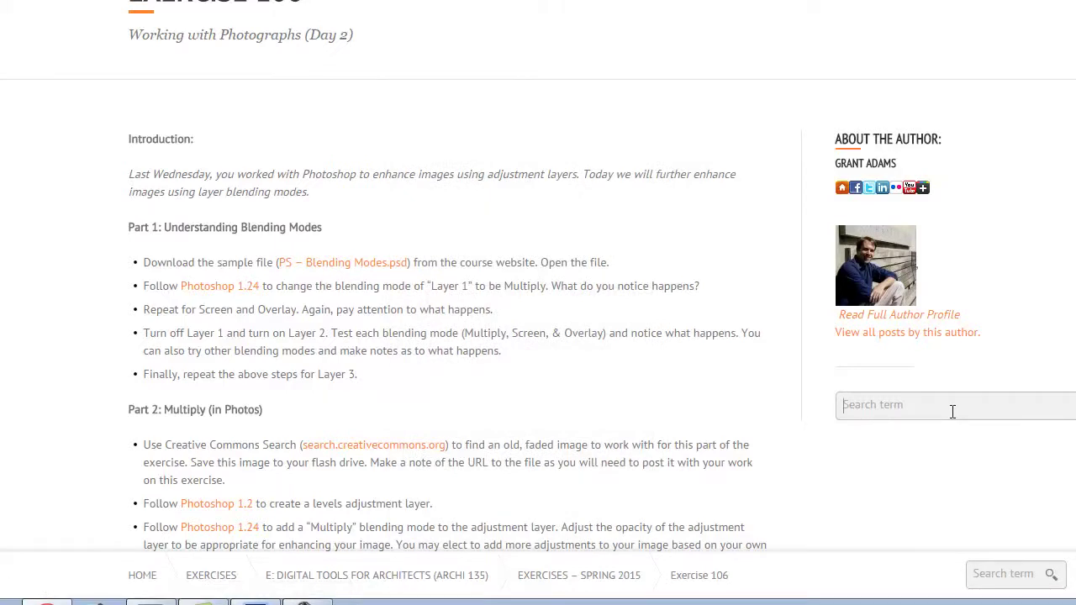
pyautogui.scroll(-2, 421, 199)
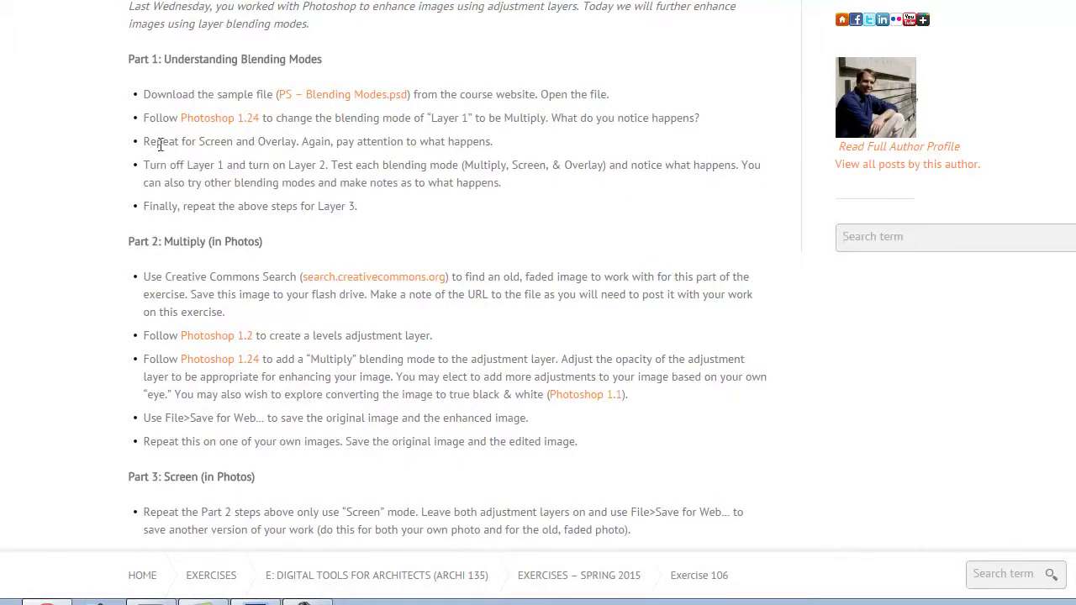
pyautogui.rightClick(210, 133)
pyautogui.click(238, 137)
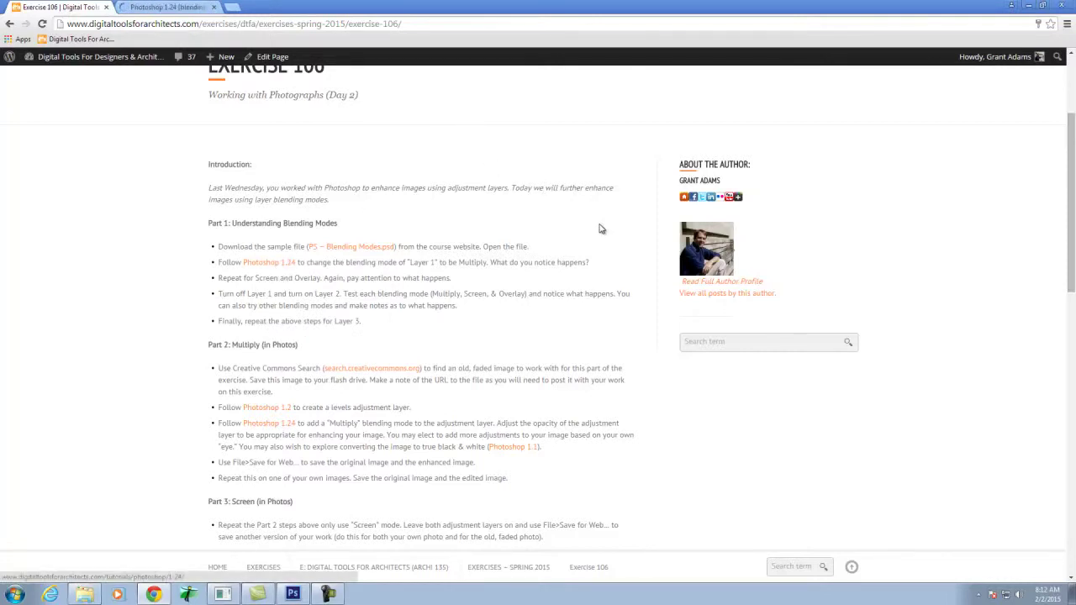
# Look through the website's list of Photoshop tutorials, then return to the exercise instructions
pyautogui.scroll(3, 600, 228)
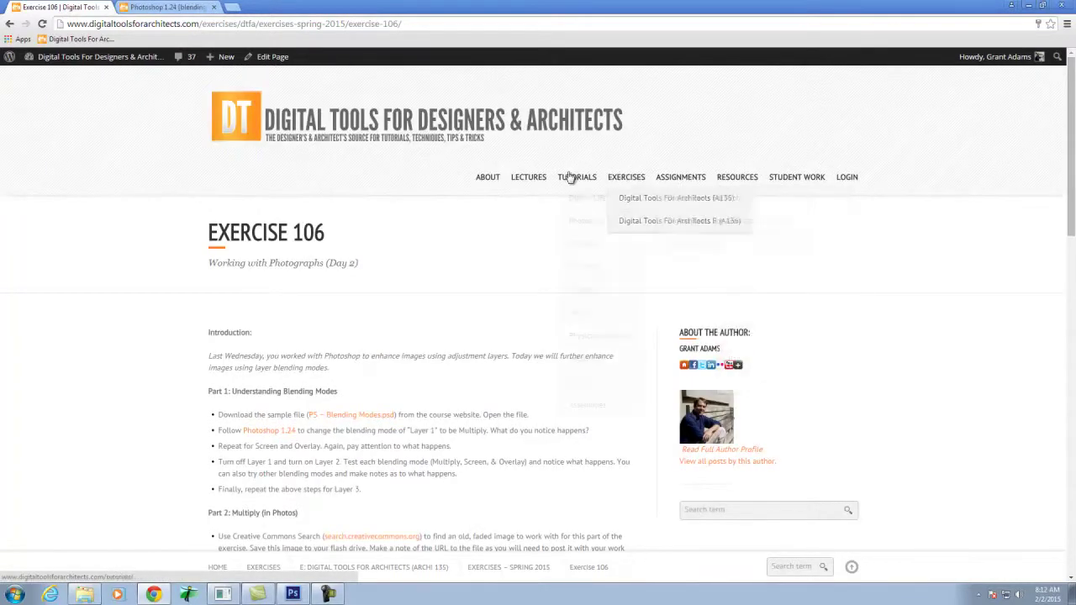
pyautogui.moveTo(577, 178)
pyautogui.moveTo(599, 221)
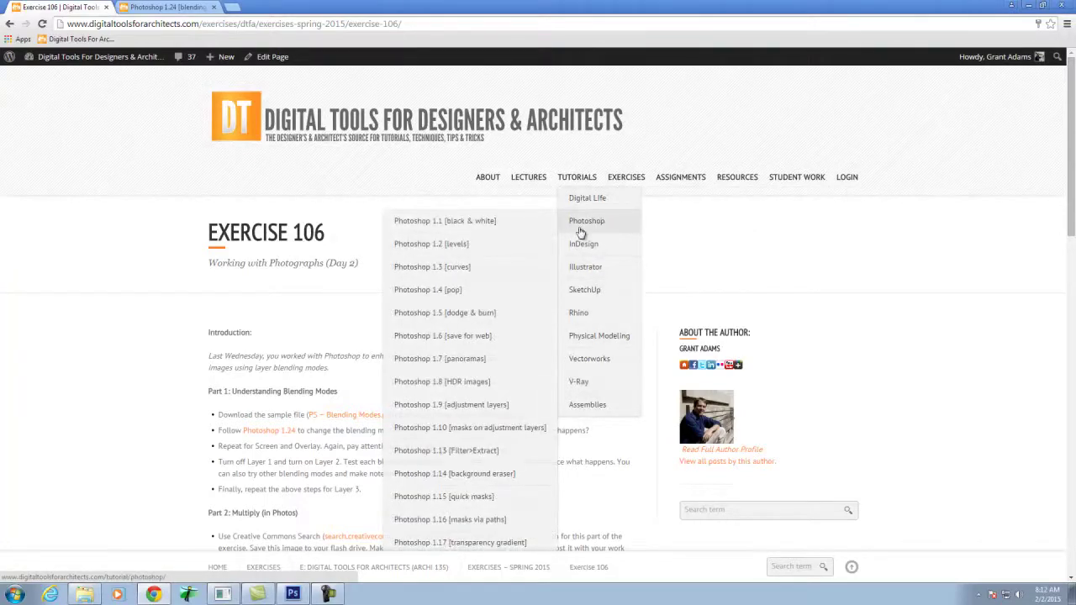
pyautogui.scroll(-3, 505, 341)
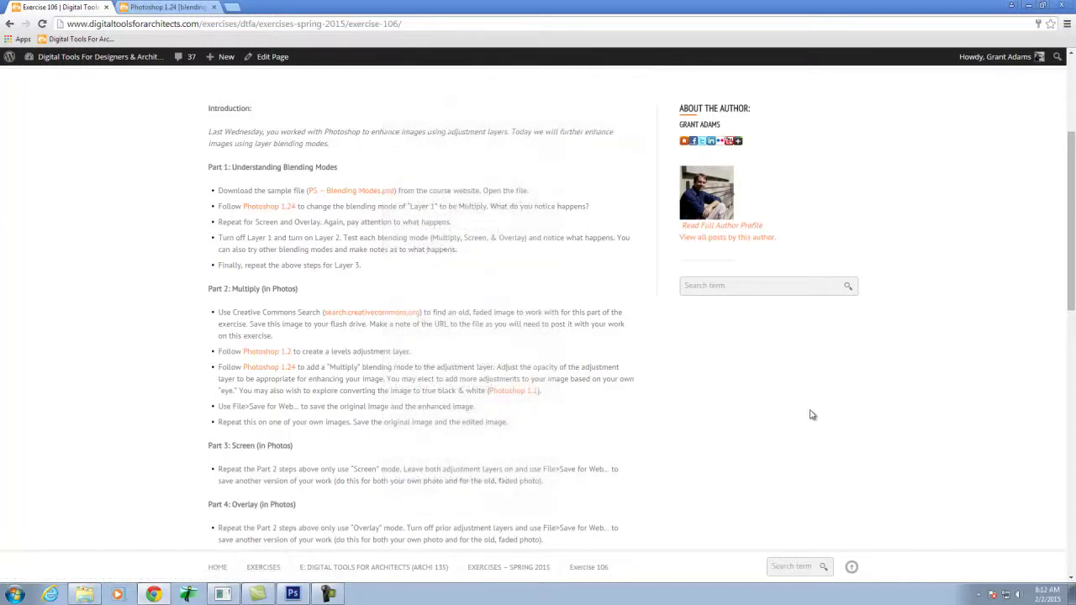
# Examine the Photoshop 1.24 blending modes tutorial, from its video to the primary blending modes section
pyautogui.click(204, 8)
pyautogui.scroll(-1, 478, 261)
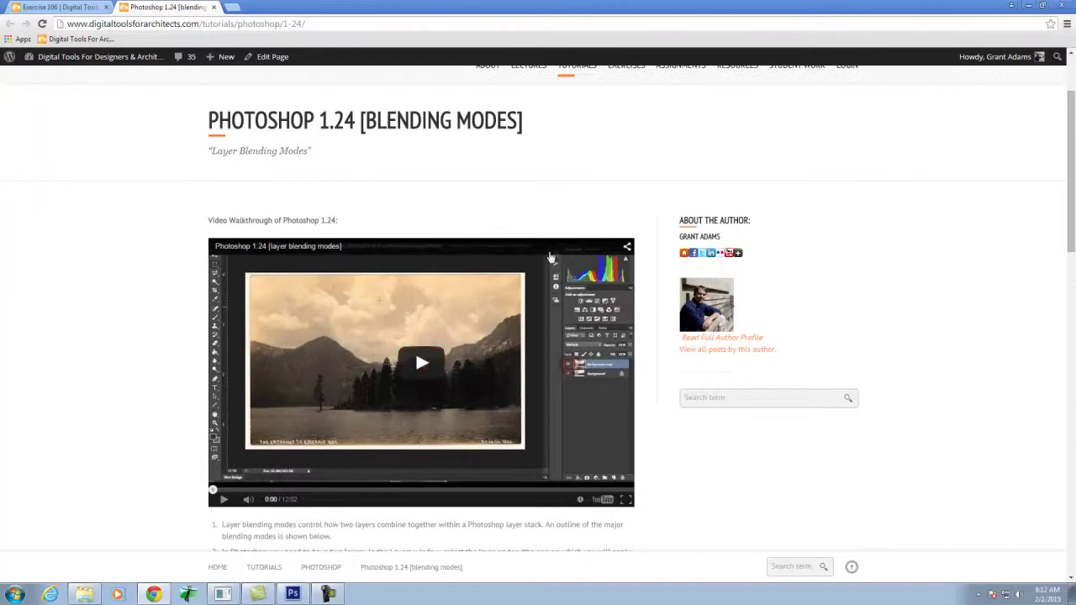
pyautogui.scroll(-4, 793, 329)
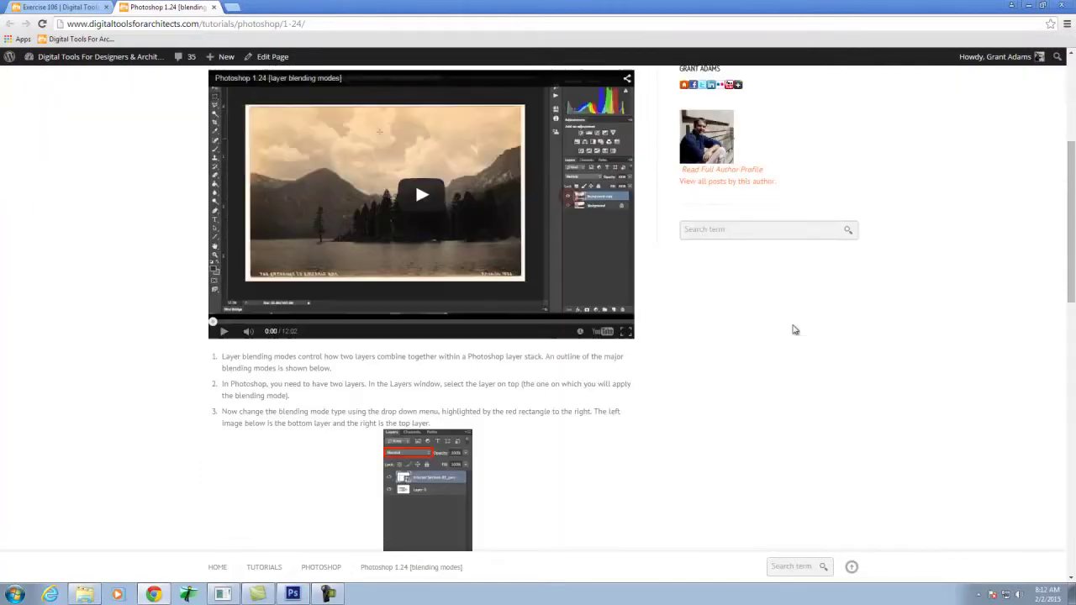
pyautogui.scroll(-1, 712, 361)
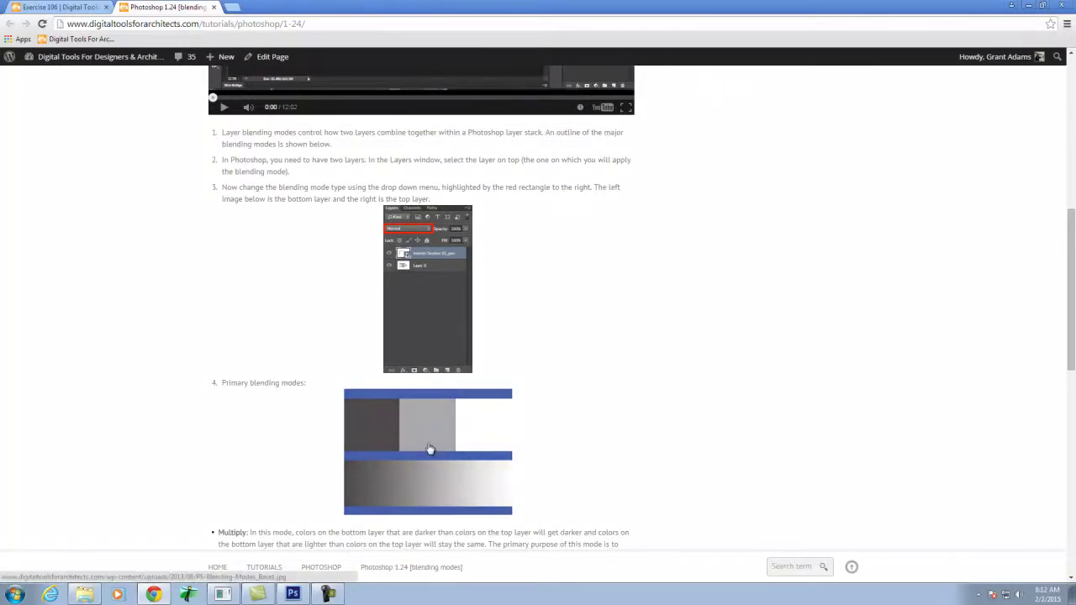
# Return to Photoshop and hide and show Layer 1 and the Background in turn to inspect their contents
pyautogui.click(1026, 5)
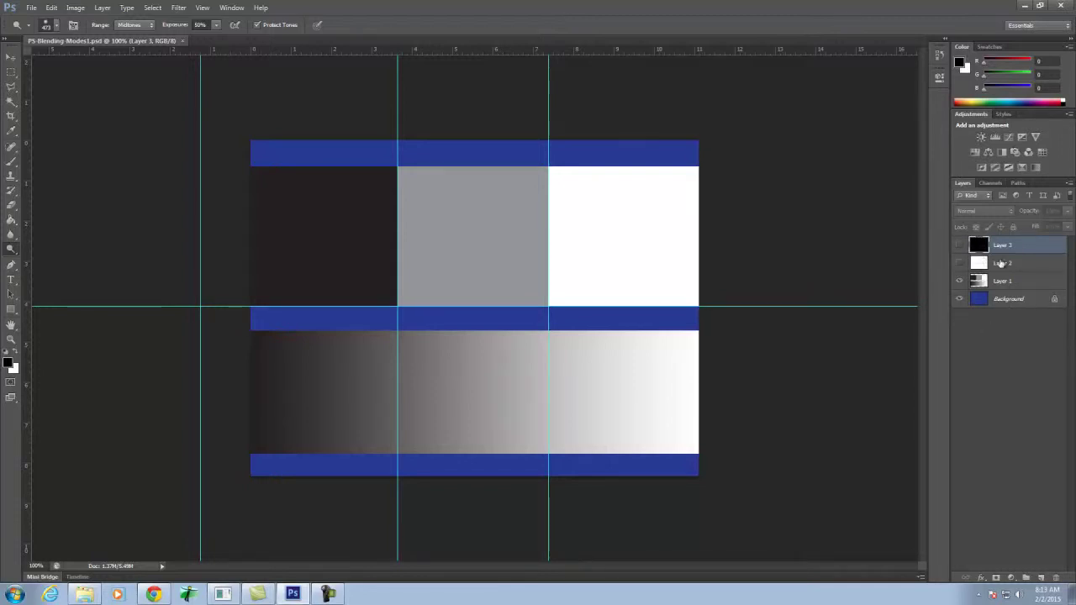
pyautogui.click(959, 280)
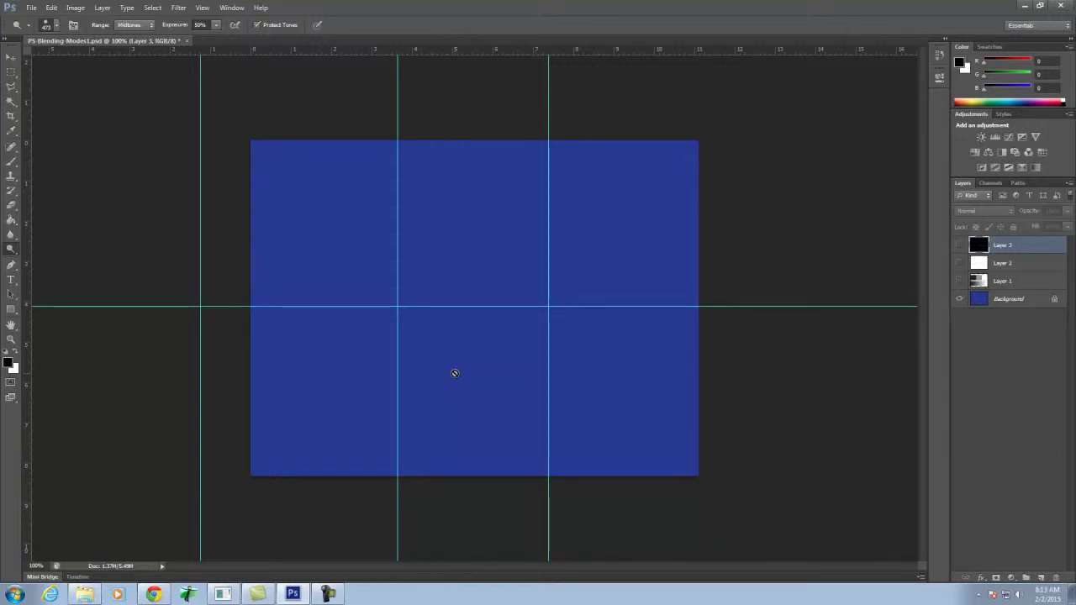
pyautogui.click(960, 281)
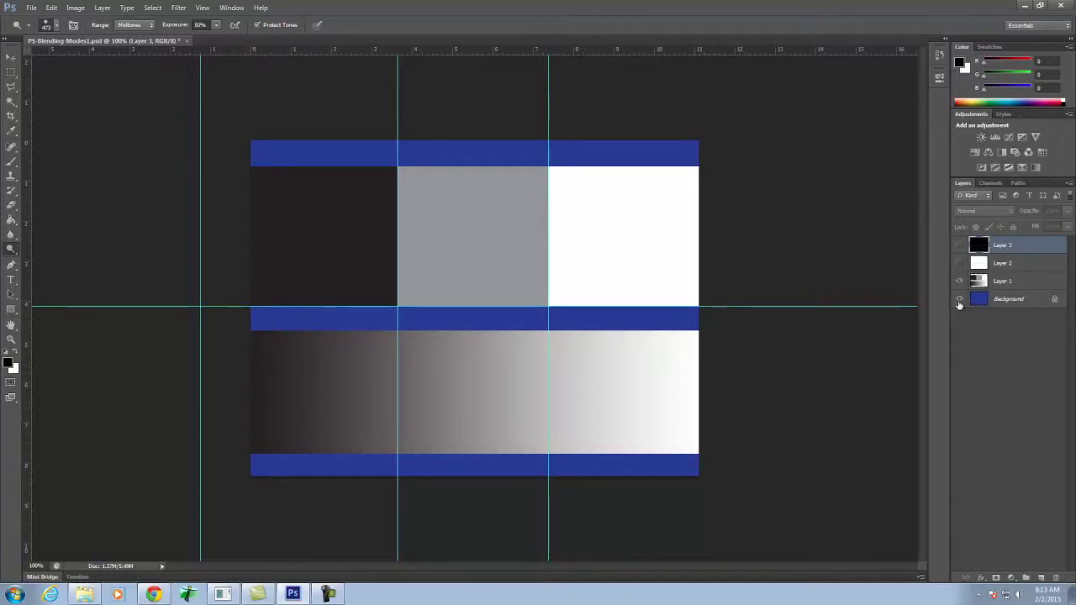
pyautogui.click(960, 299)
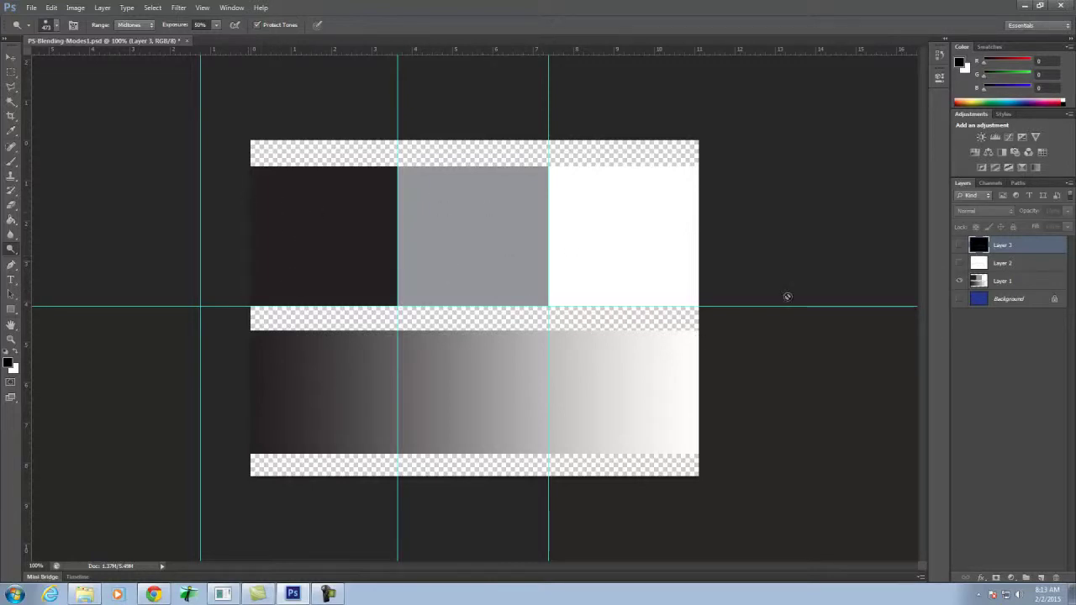
pyautogui.click(960, 299)
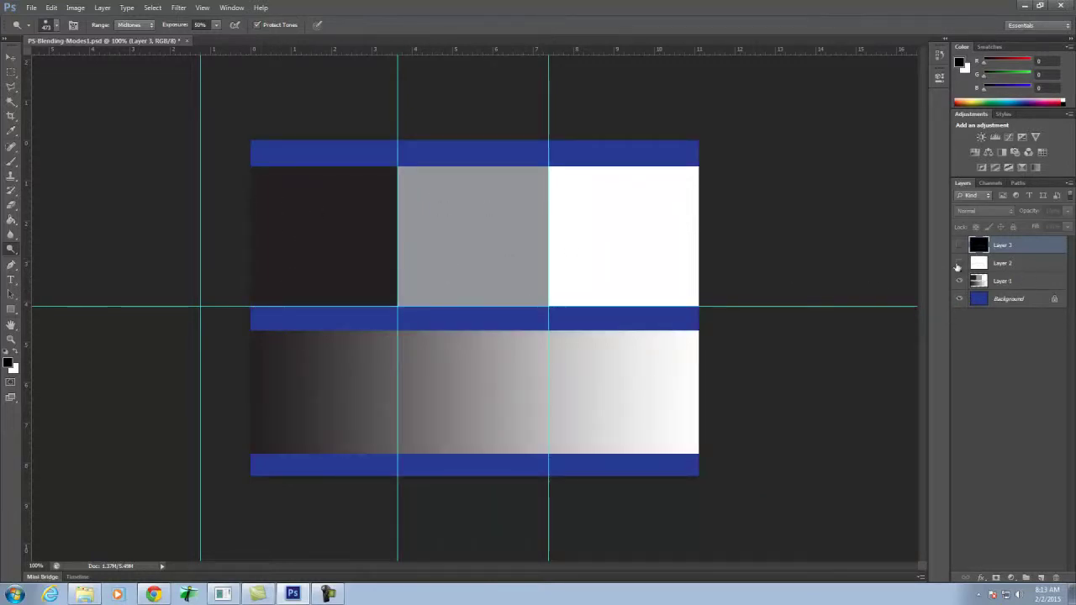
# Set Layer 1's blending mode to Multiply and hide the Background layer
pyautogui.click(1025, 284)
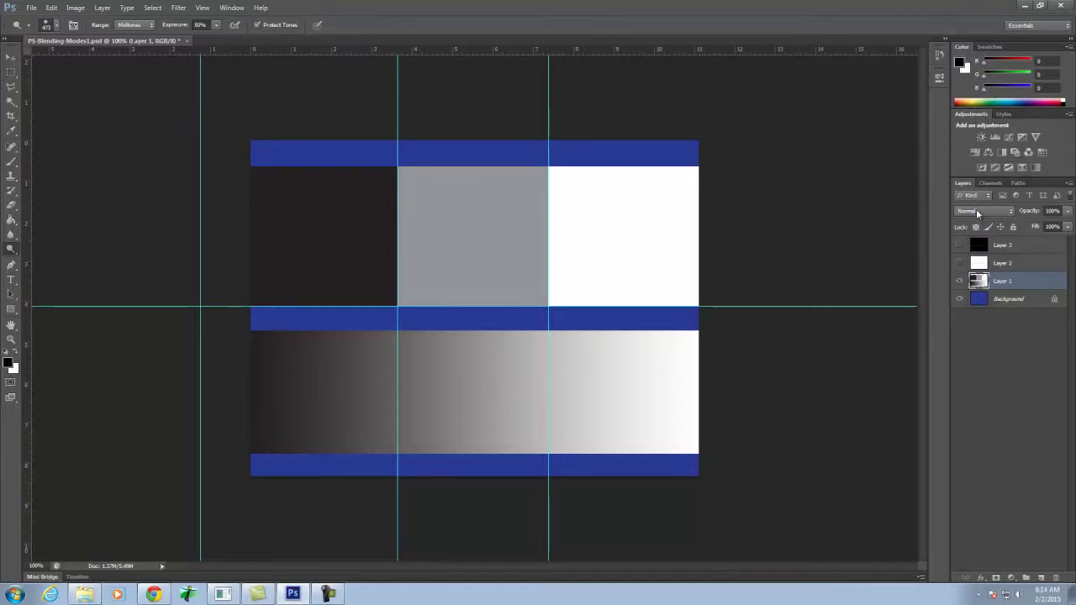
pyautogui.click(977, 211)
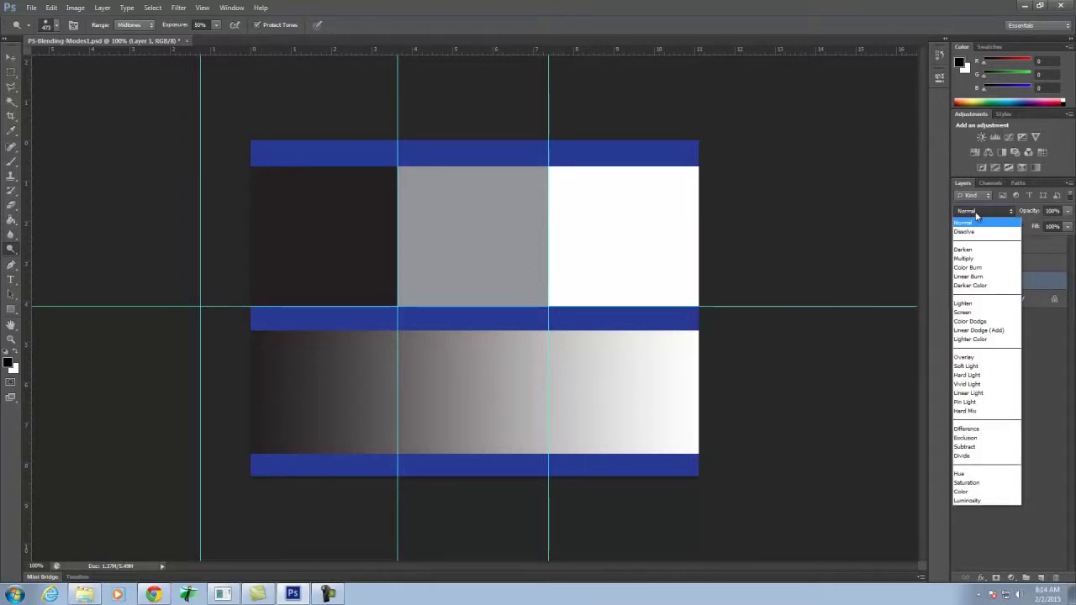
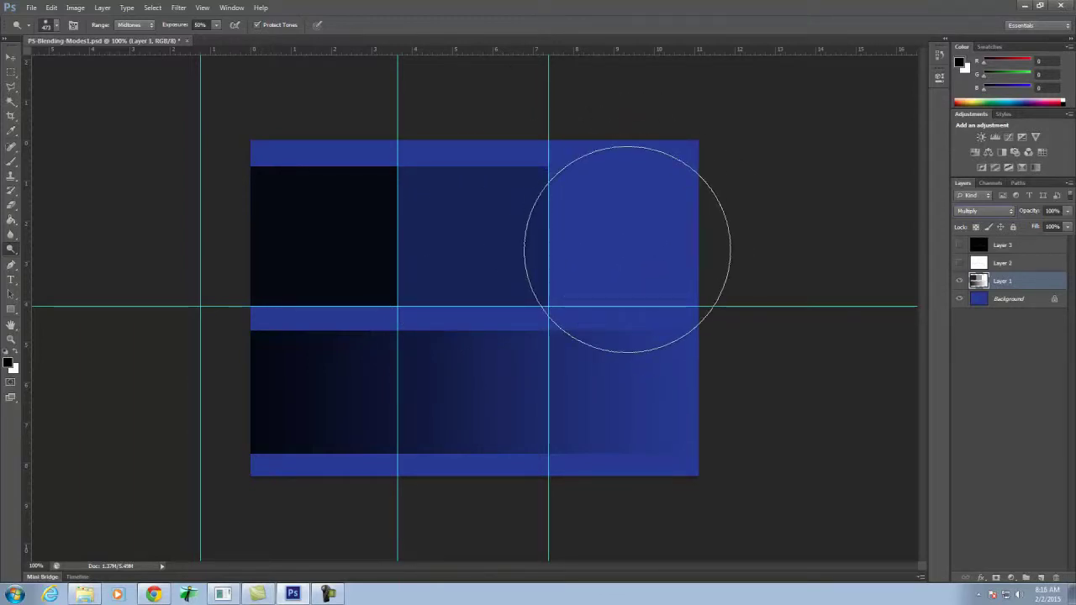
pyautogui.click(960, 299)
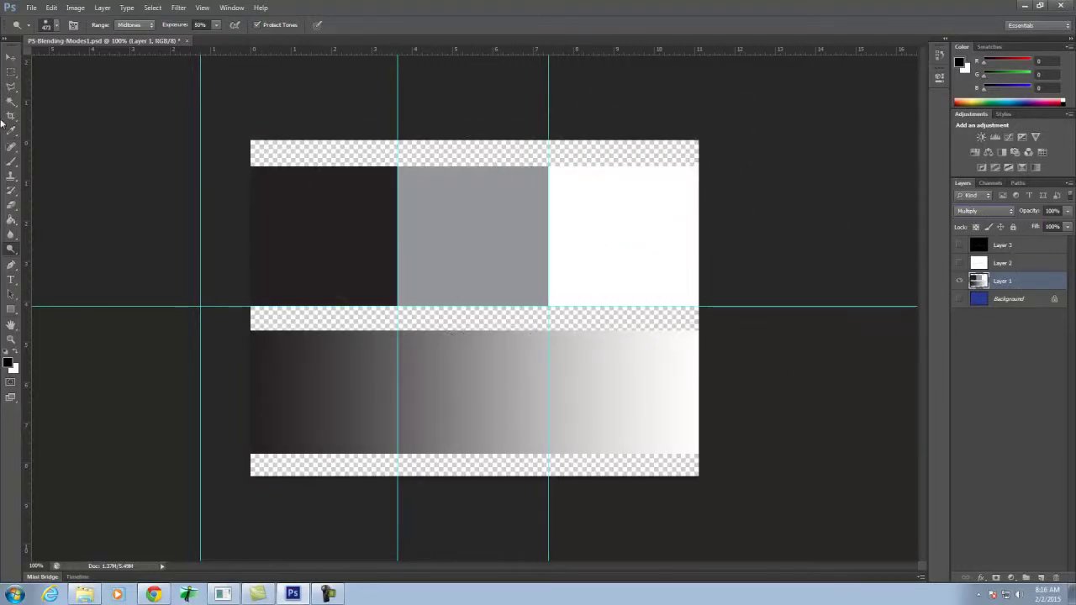
# Activate the Move tool, show the Background, and toggle it and Layer 1 to compare the Multiply blend with the originals
pyautogui.click(11, 57)
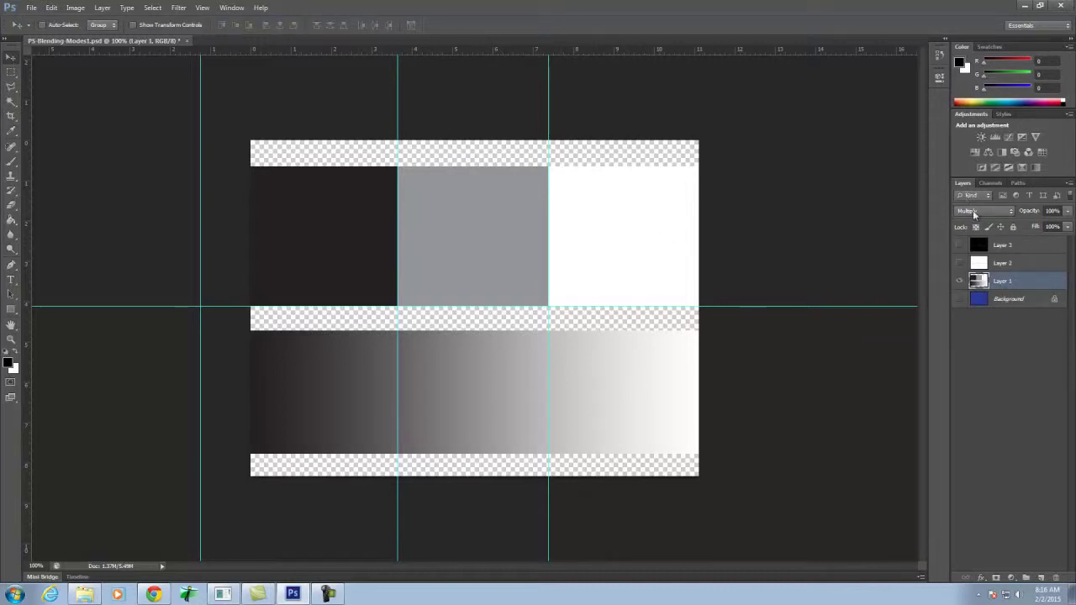
pyautogui.click(959, 299)
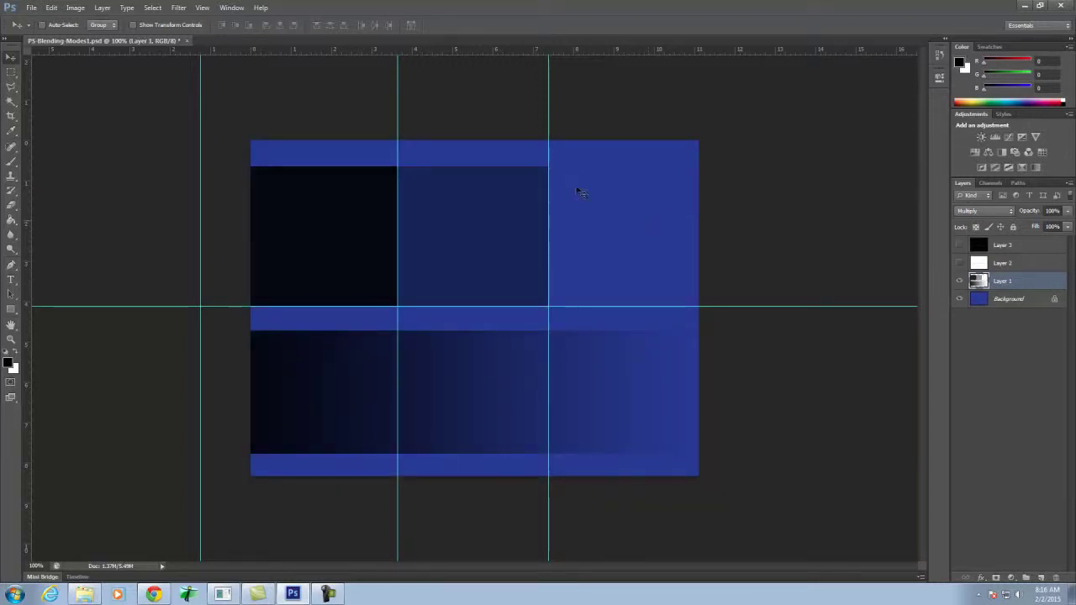
pyautogui.click(960, 299)
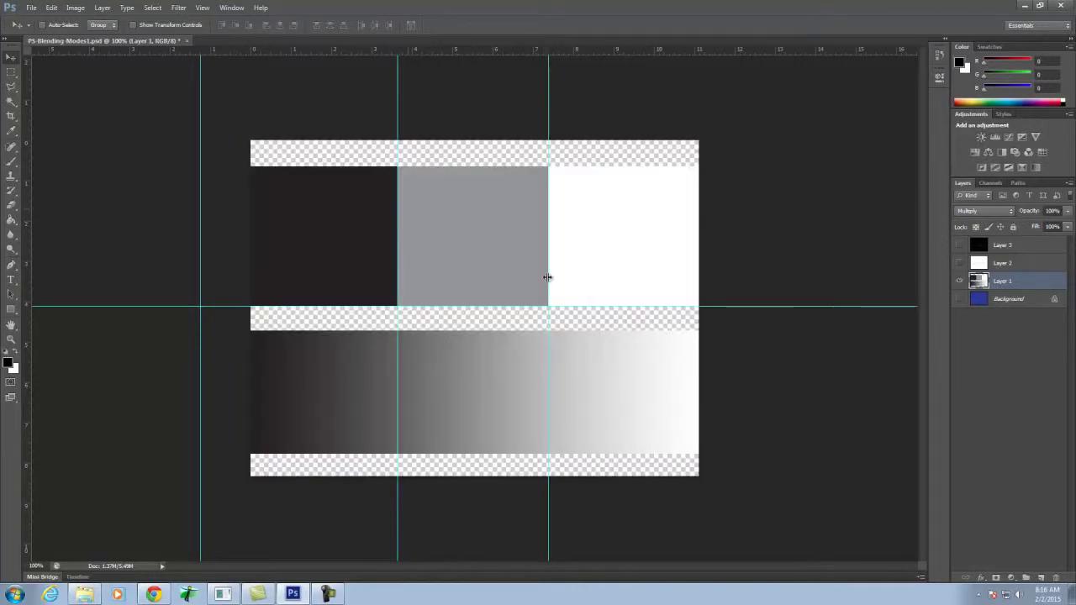
pyautogui.click(960, 299)
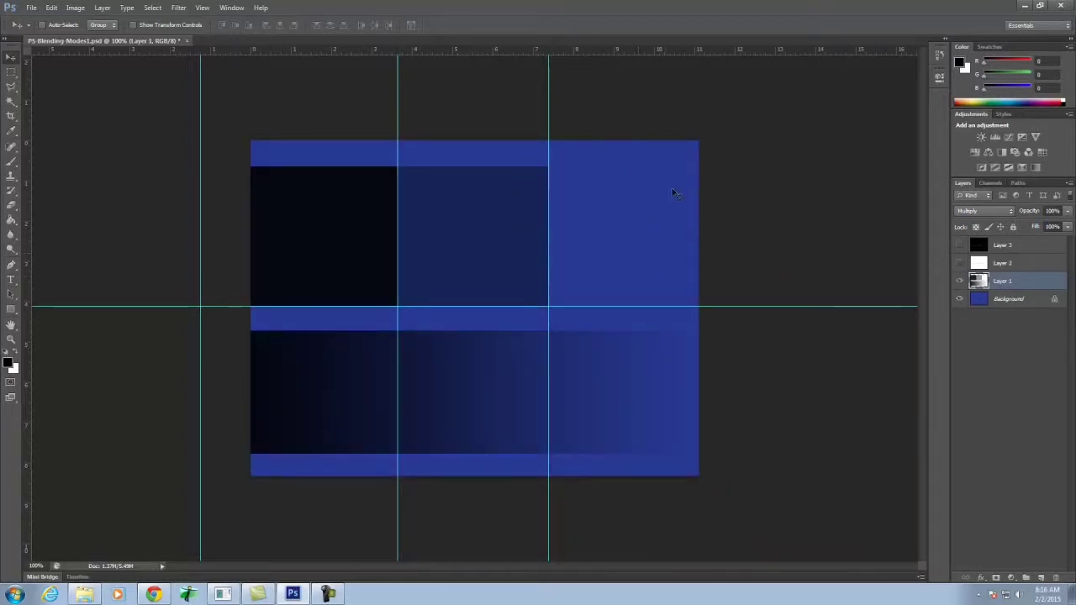
pyautogui.click(959, 281)
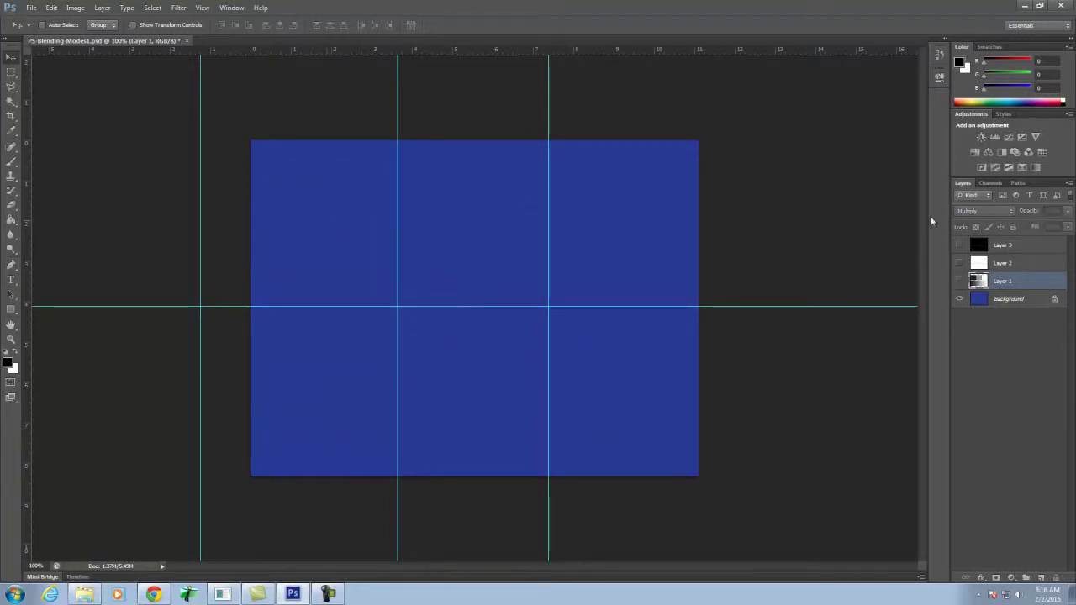
pyautogui.click(959, 281)
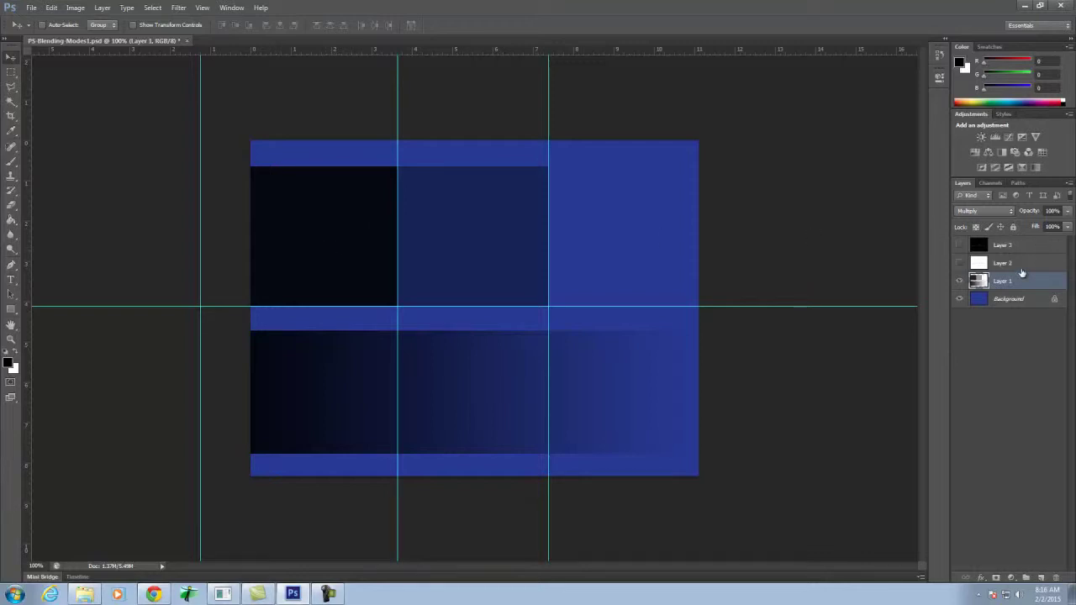
# Set Layer 1's blending mode to Screen and toggle the Background and Layer 1 to compare the blend with the originals
pyautogui.click(990, 214)
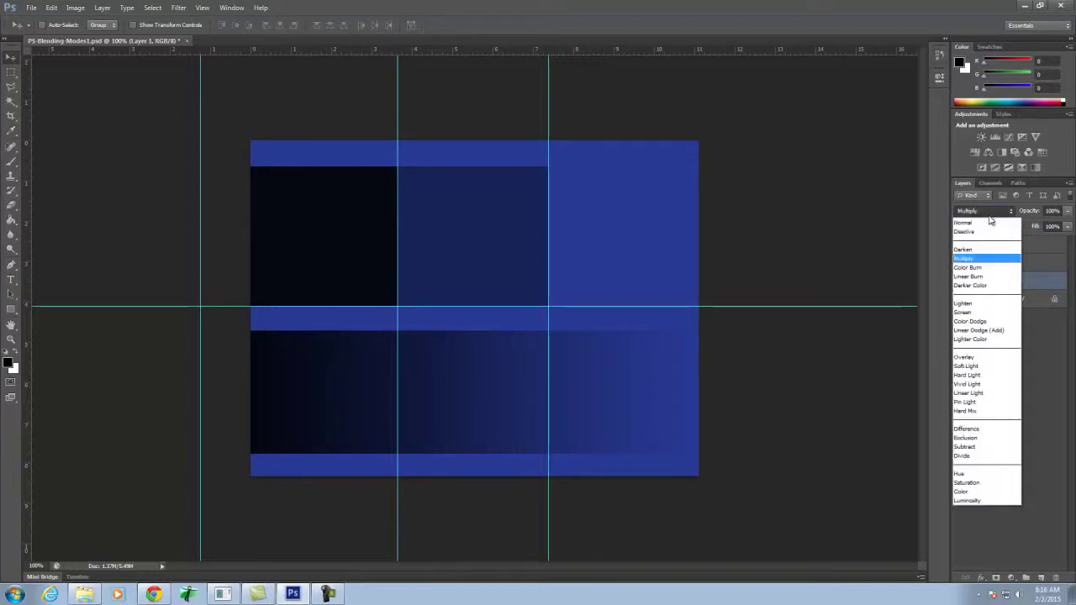
pyautogui.click(993, 314)
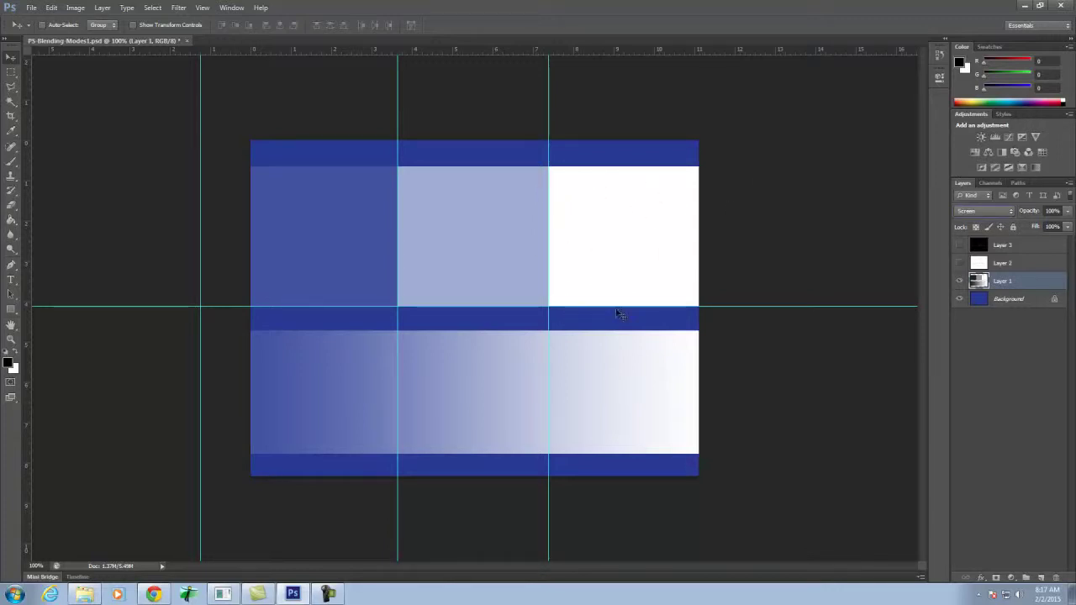
pyautogui.click(959, 299)
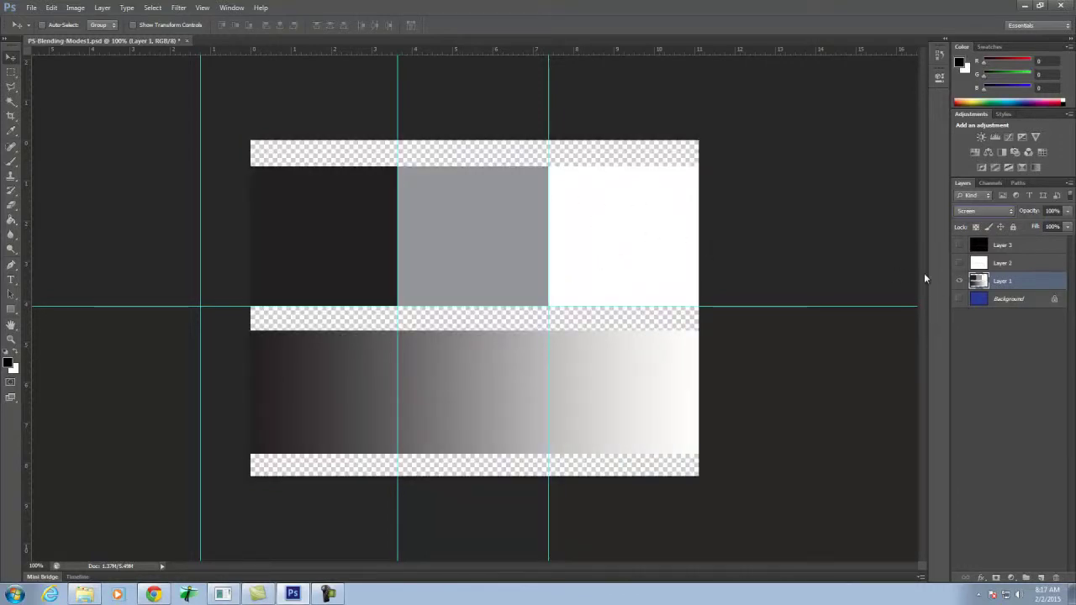
pyautogui.click(959, 299)
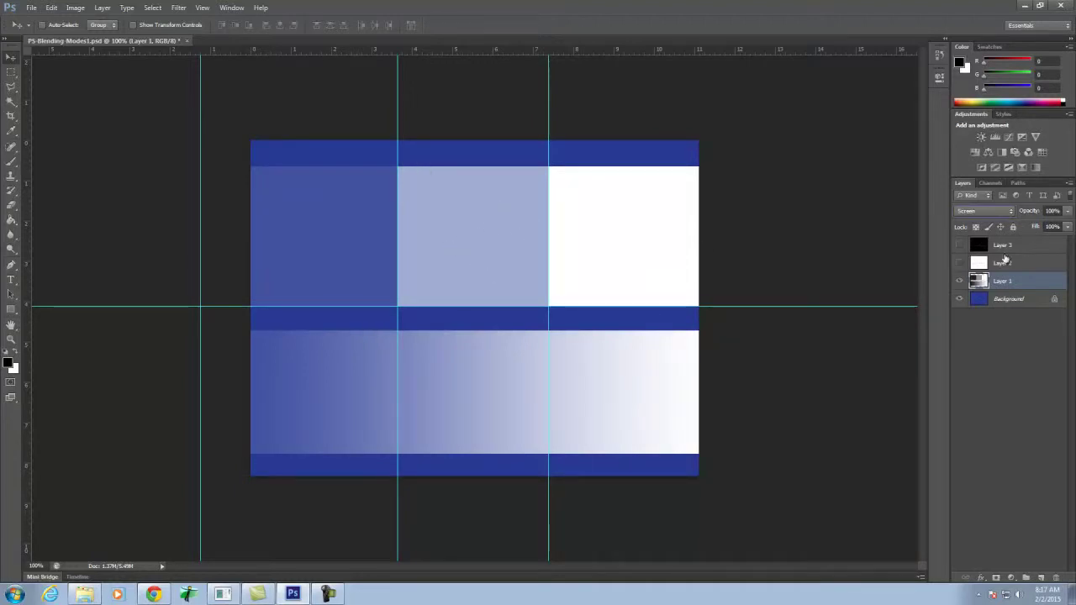
pyautogui.click(959, 281)
pyautogui.click(960, 281)
# Test the Lighten blending mode on Layer 1, followed by Color Dodge
pyautogui.click(980, 211)
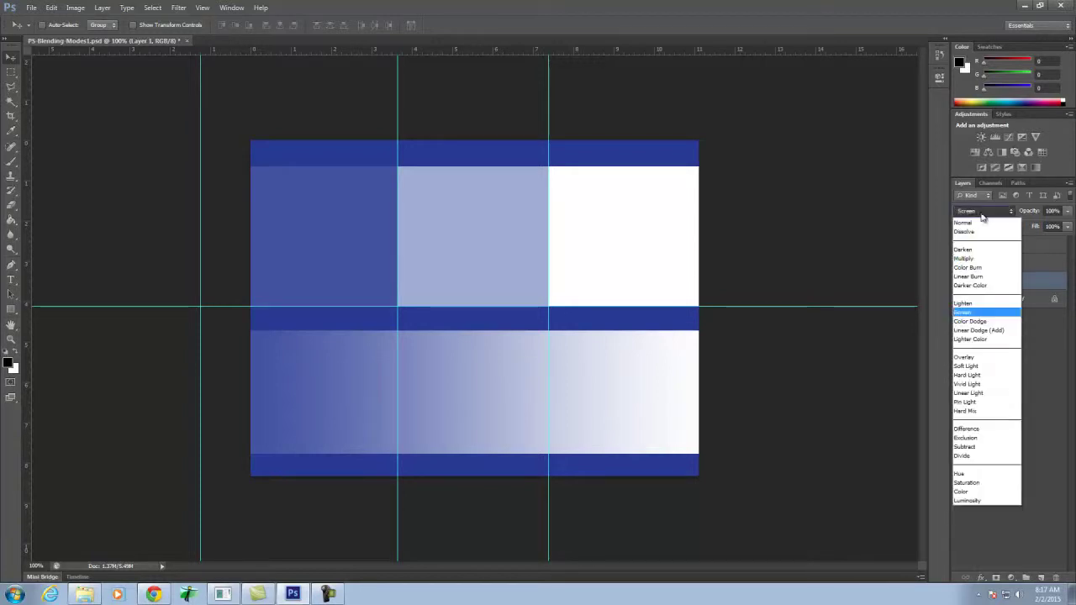
pyautogui.click(980, 305)
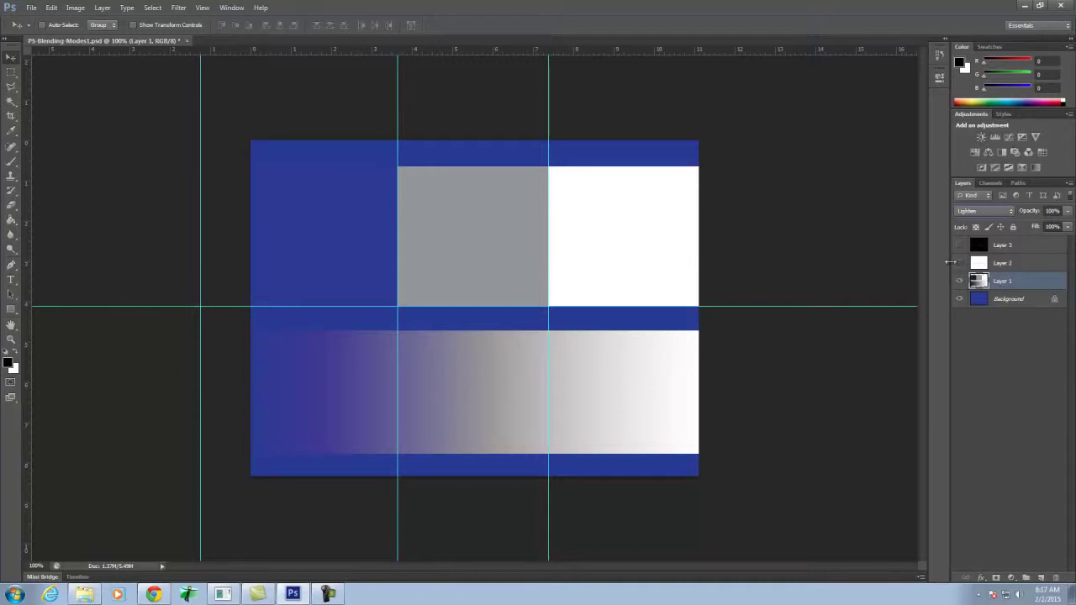
pyautogui.click(1007, 212)
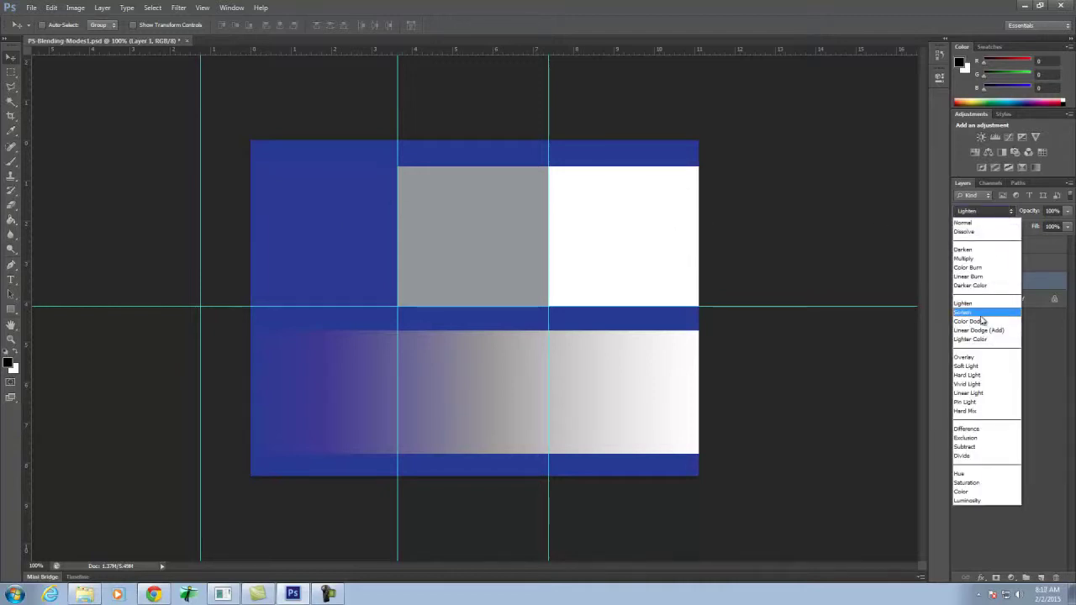
pyautogui.click(975, 322)
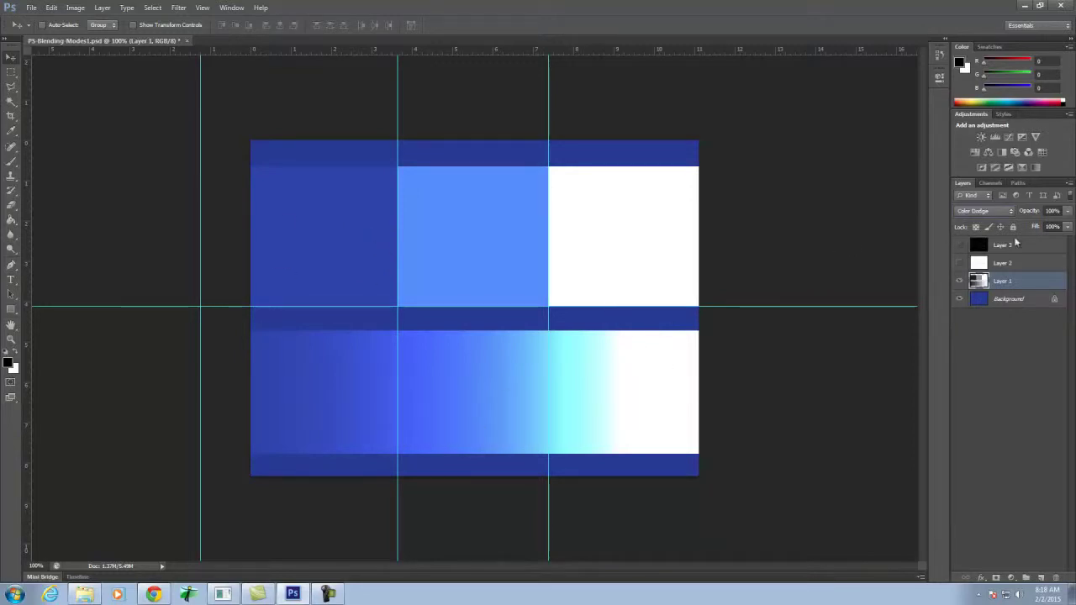
# Test the Overlay, Soft Light and Hard Light blending modes on Layer 1 in turn, ending on Hard Light
pyautogui.click(997, 211)
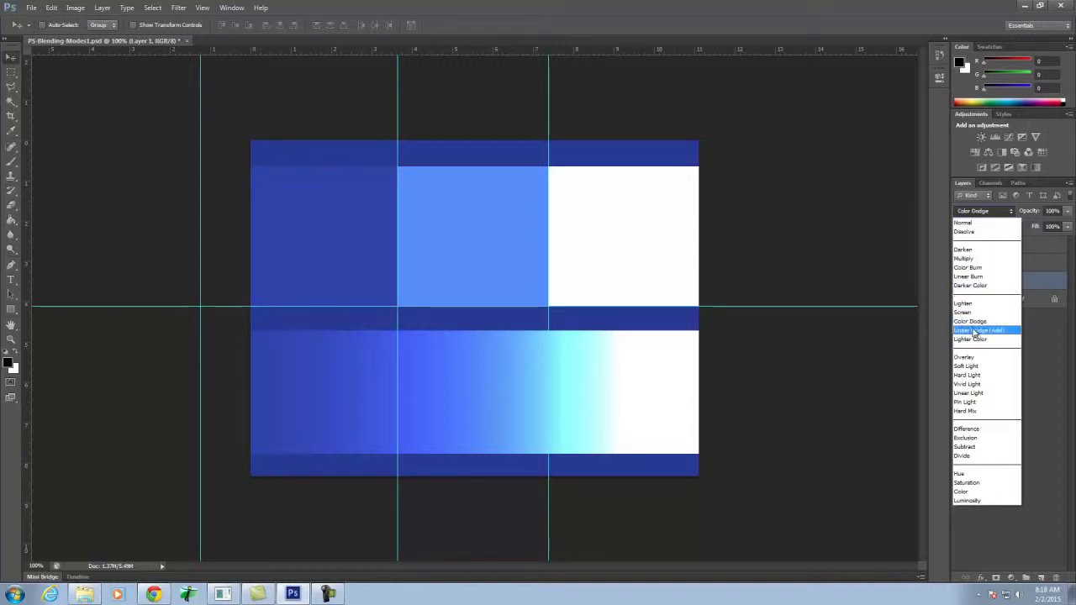
pyautogui.click(981, 358)
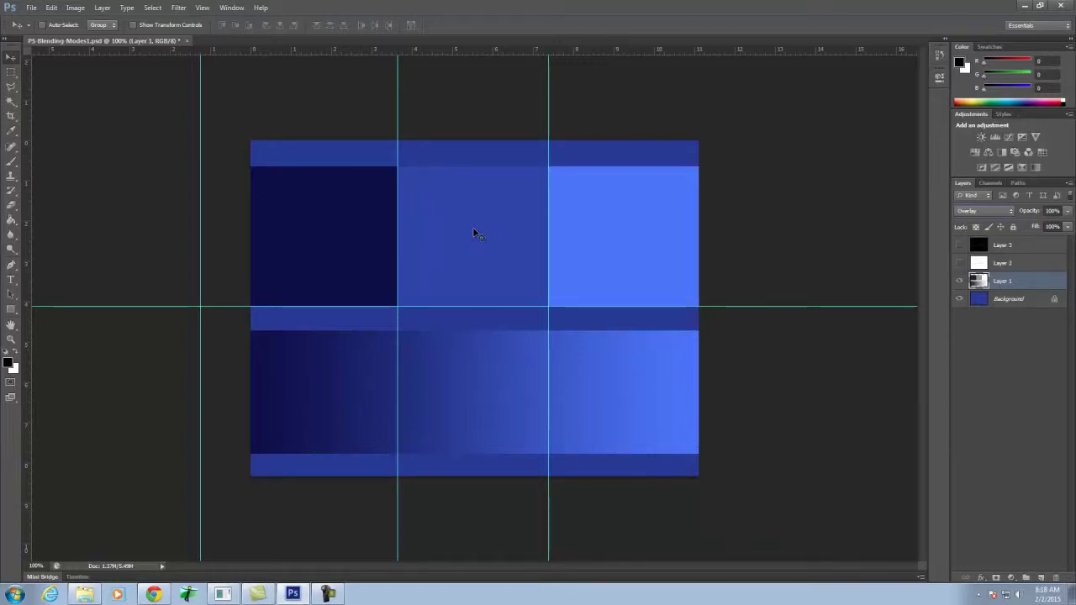
pyautogui.click(1003, 211)
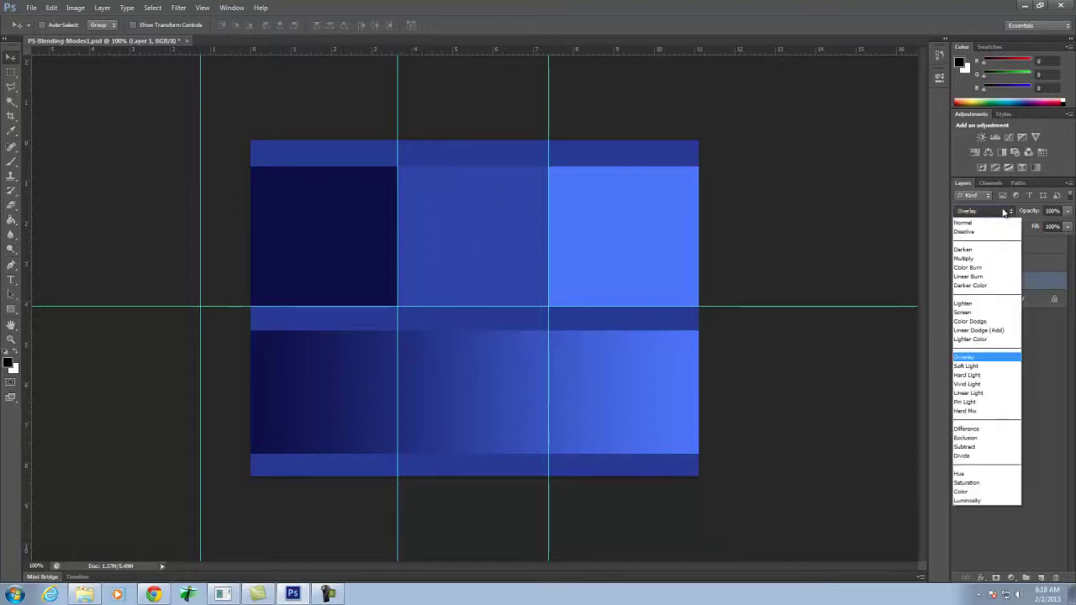
pyautogui.click(993, 367)
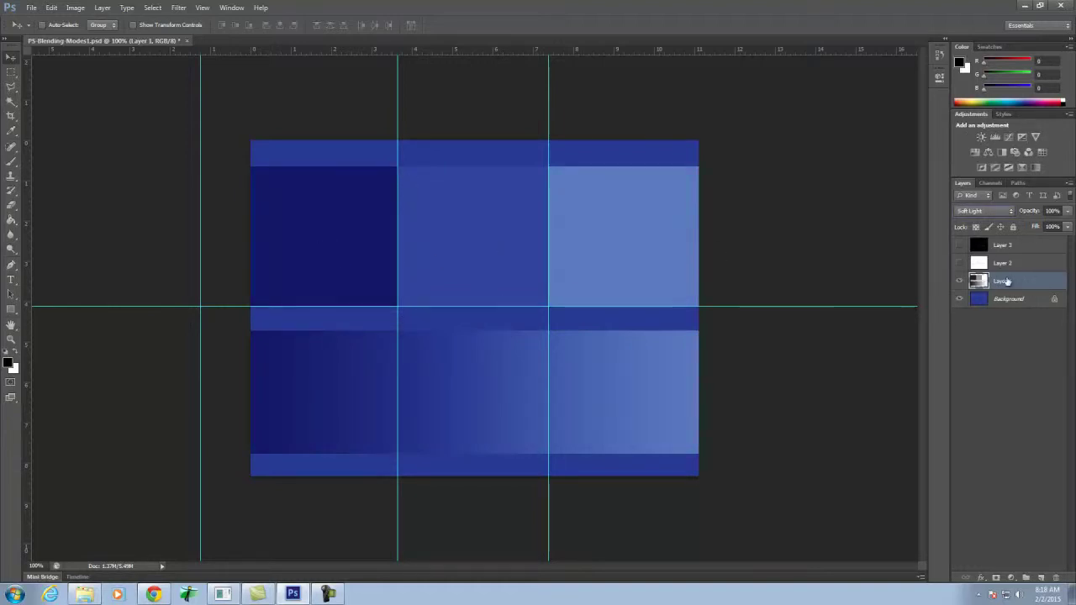
pyautogui.click(996, 209)
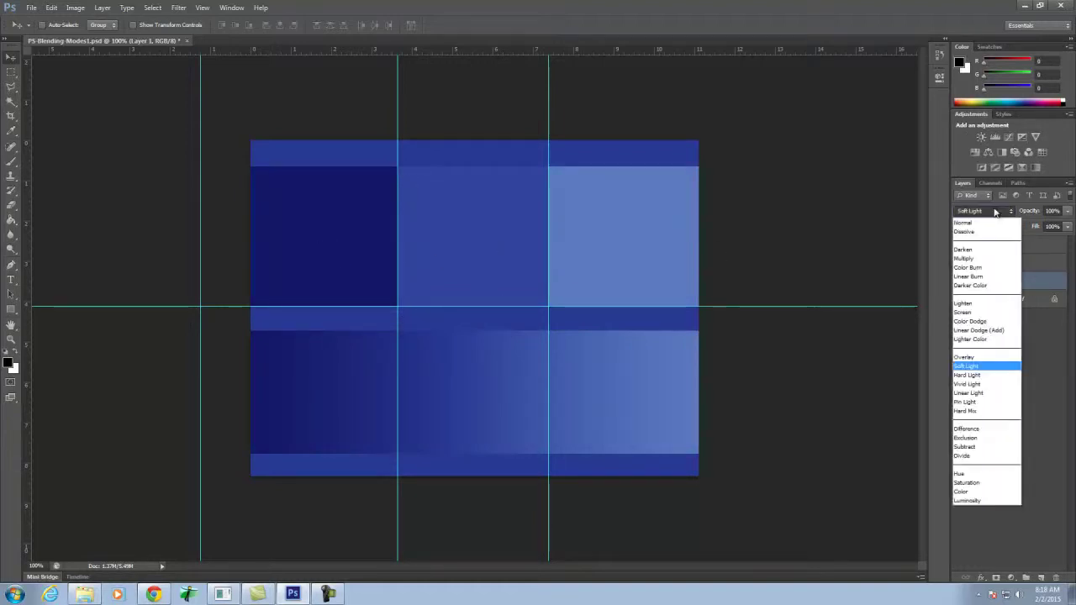
pyautogui.click(1000, 381)
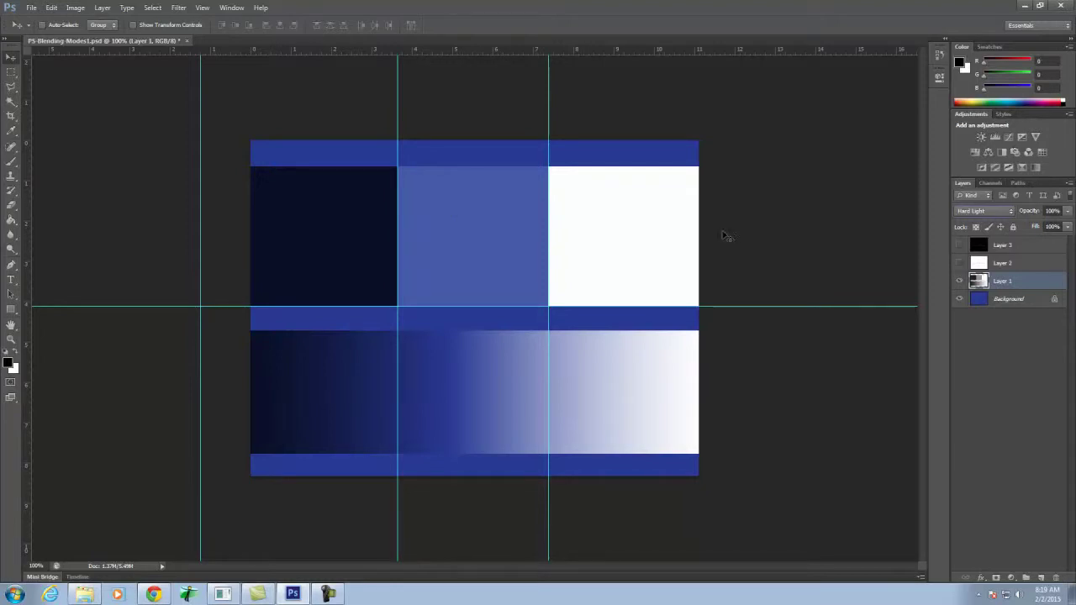
# Hide Layer 1 and show the line drawing on Layer 2, keeping the Background visible
pyautogui.click(960, 283)
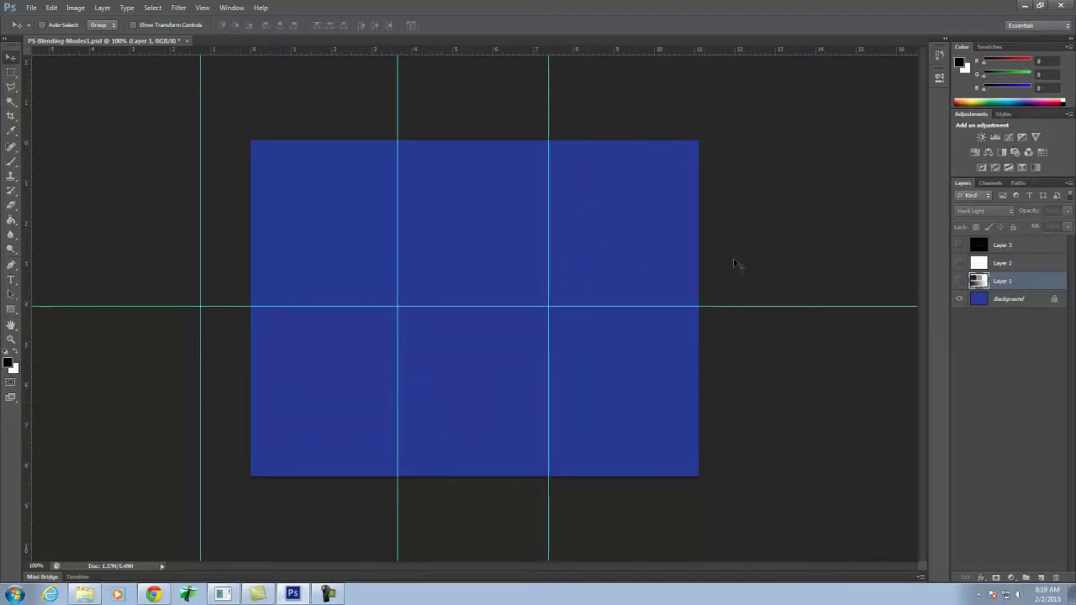
pyautogui.click(960, 264)
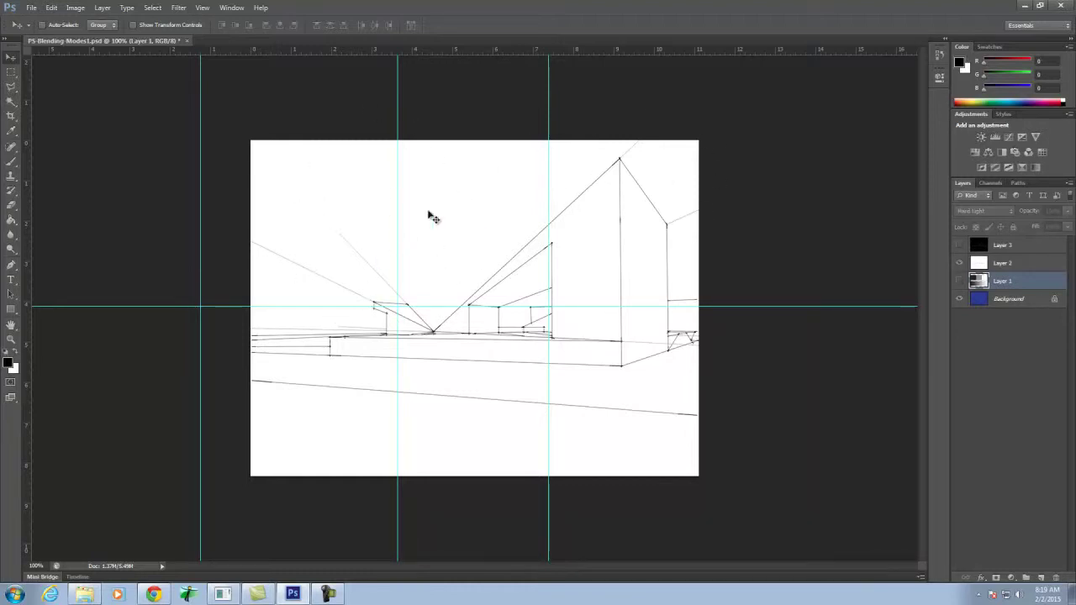
pyautogui.click(961, 300)
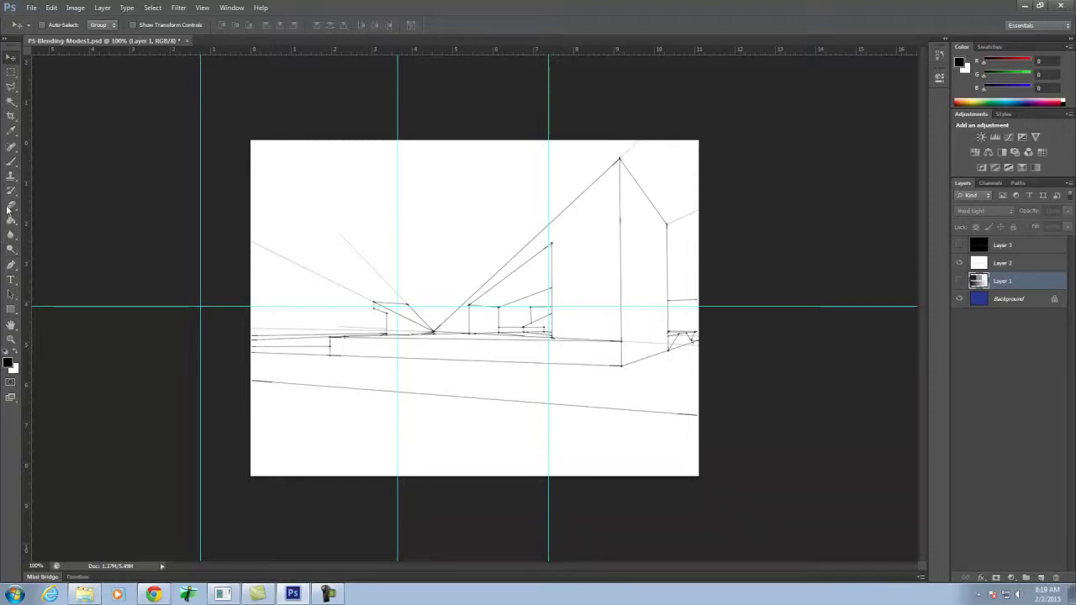
# Select the white sky area of Layer 2's line drawing with the Magic Wand tool and delete it
pyautogui.click(11, 100)
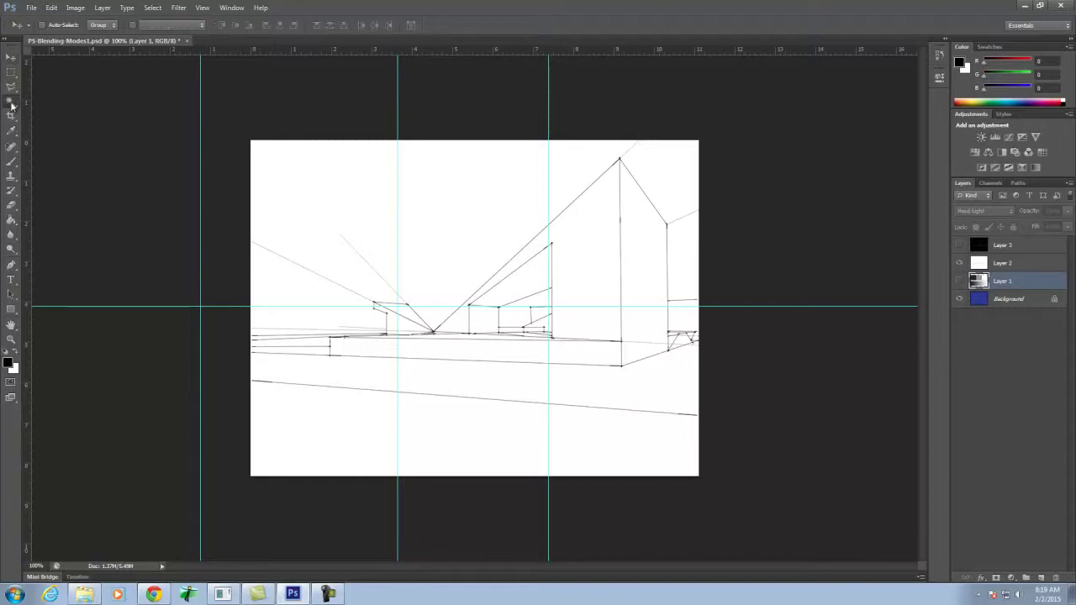
pyautogui.click(439, 197)
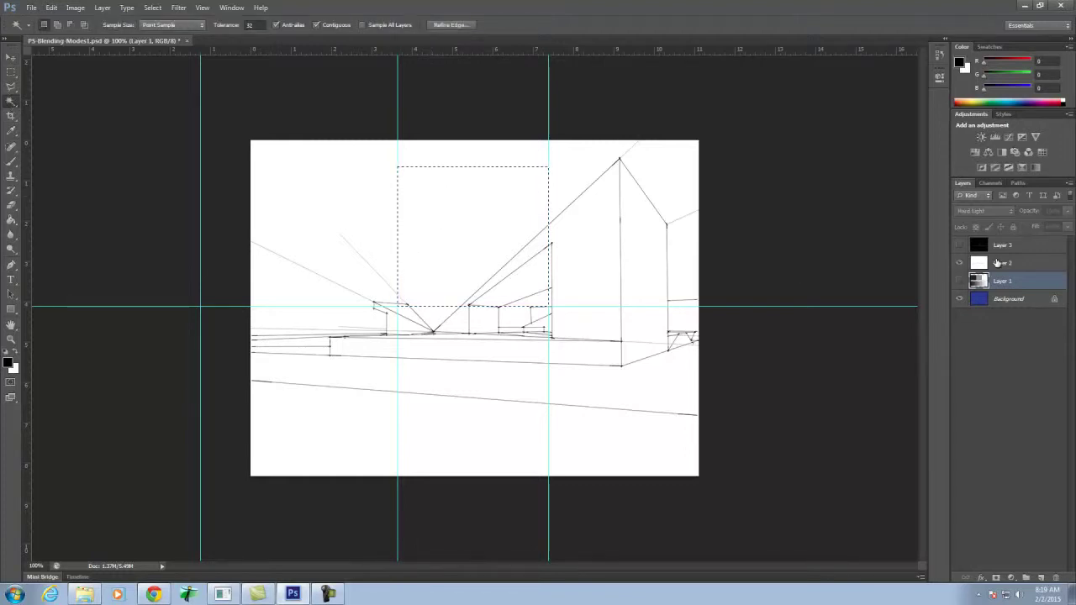
pyautogui.click(975, 263)
pyautogui.click(389, 210)
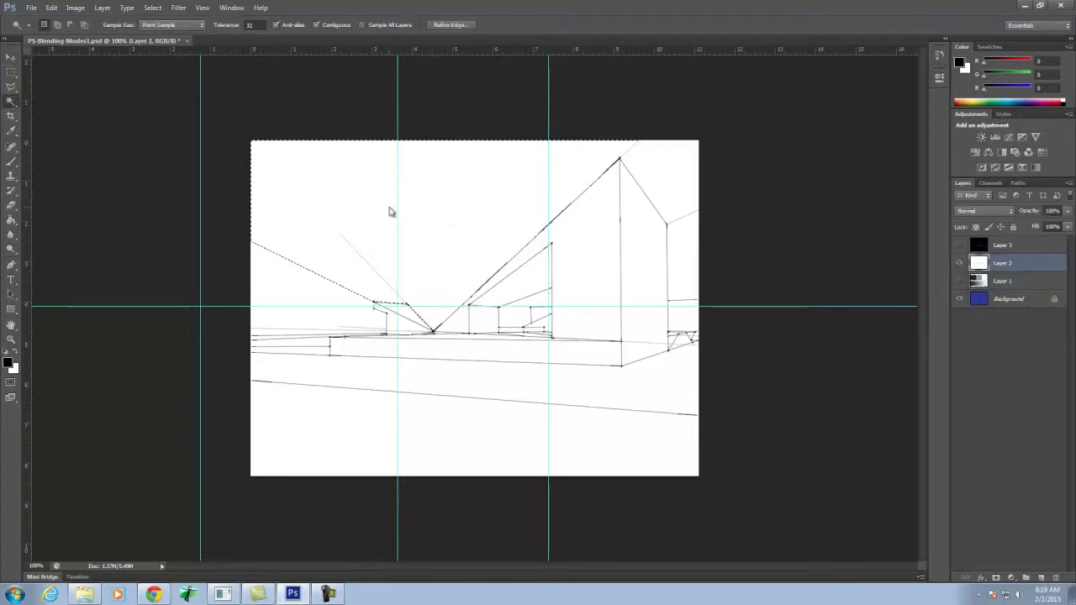
pyautogui.press('Delete')
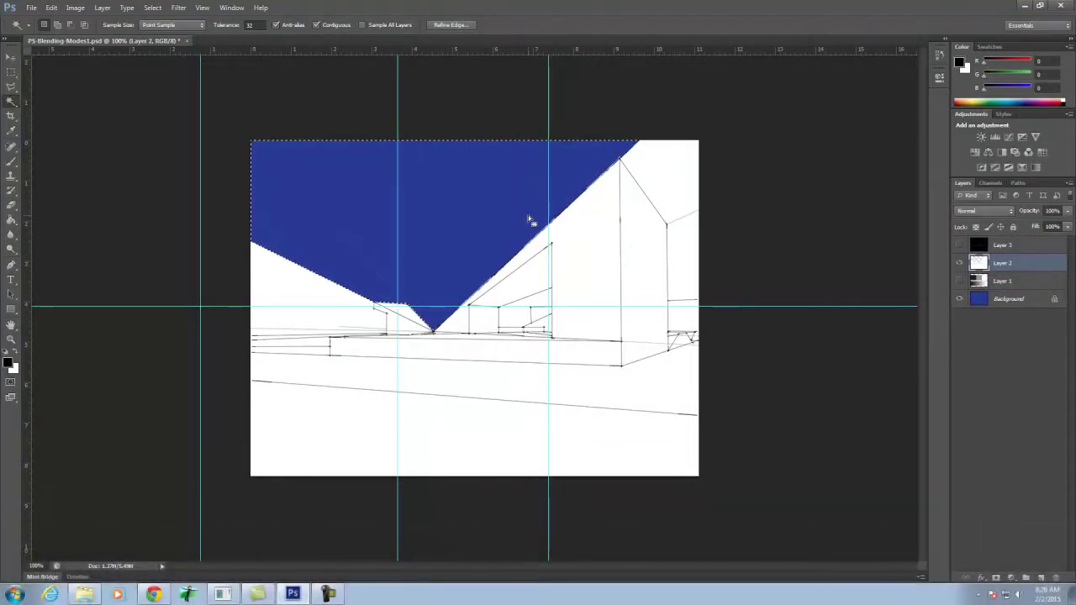
# Undo the deletion of the sky area and clear the selection with the Rectangular Marquee tool
pyautogui.hotkey('ctrl', 'z')
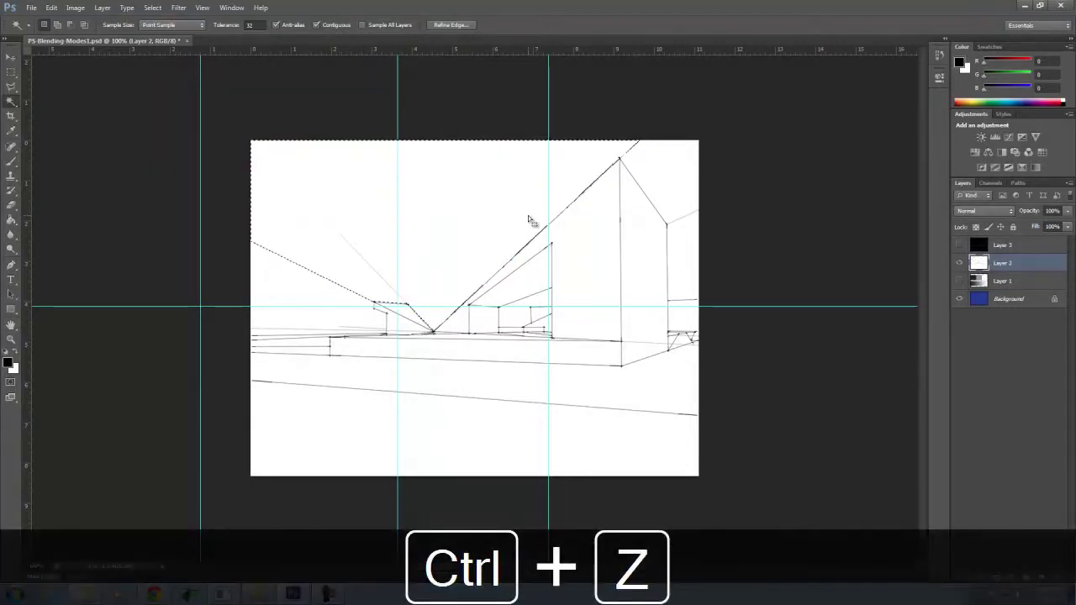
pyautogui.click(11, 72)
pyautogui.click(510, 118)
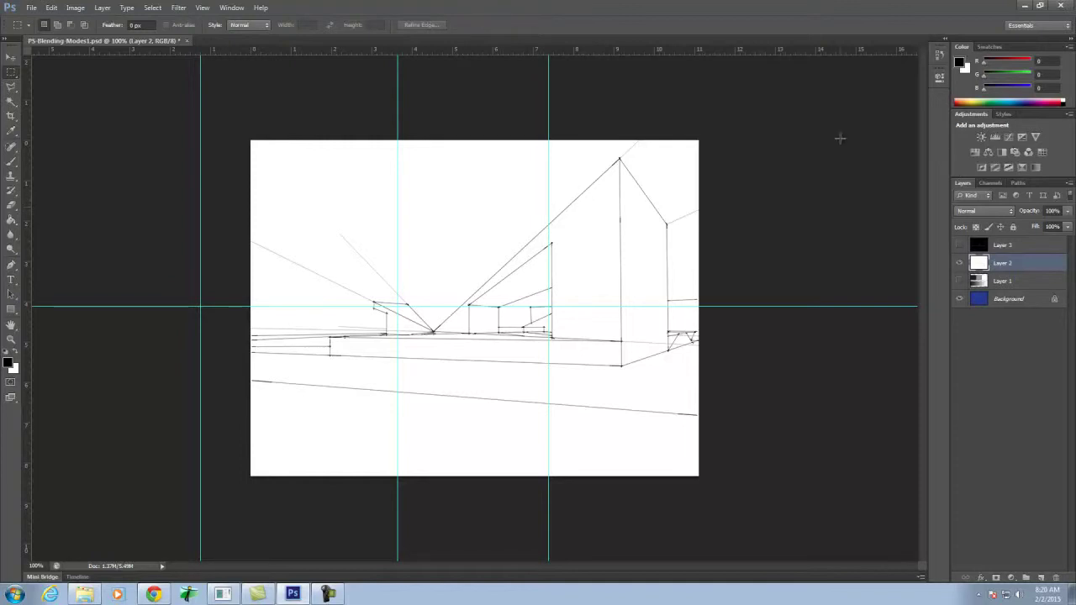
# Test the Multiply blending mode on Layer 2's line drawing, followed by Darken
pyautogui.click(993, 211)
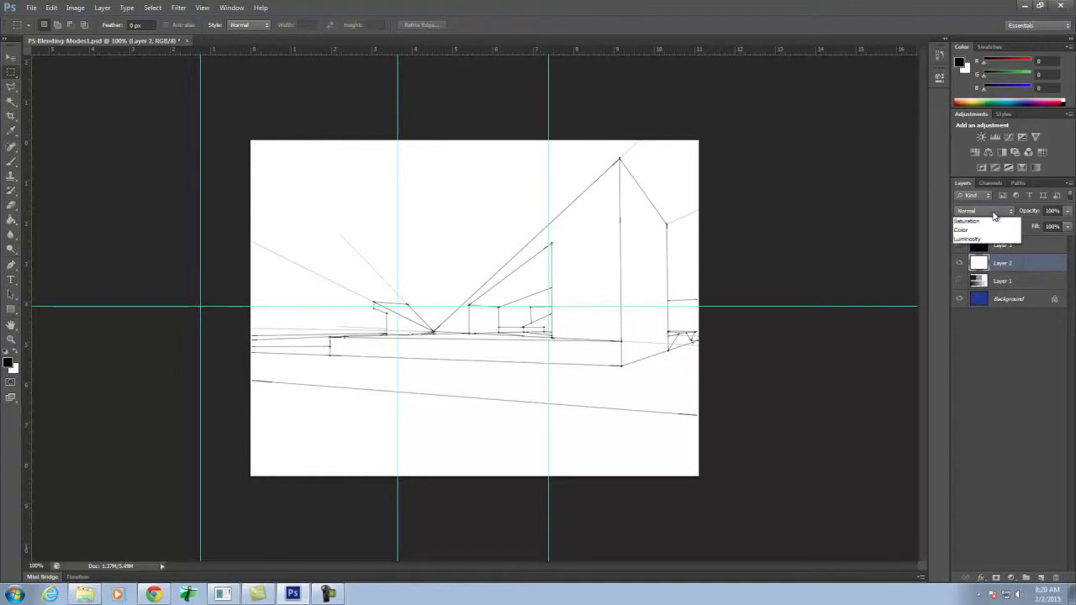
pyautogui.click(981, 263)
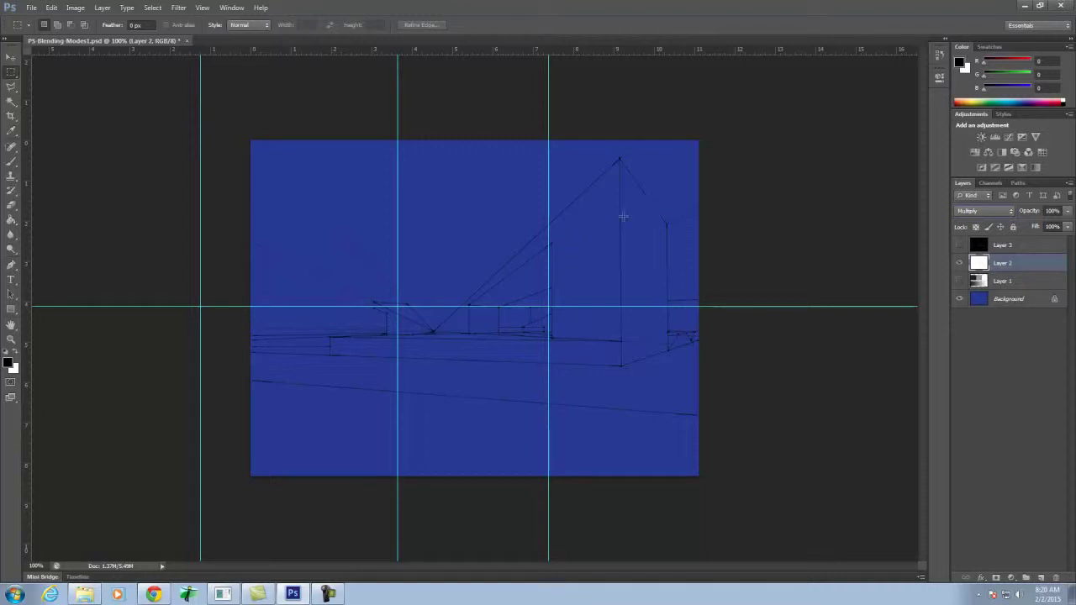
pyautogui.click(984, 211)
pyautogui.click(988, 250)
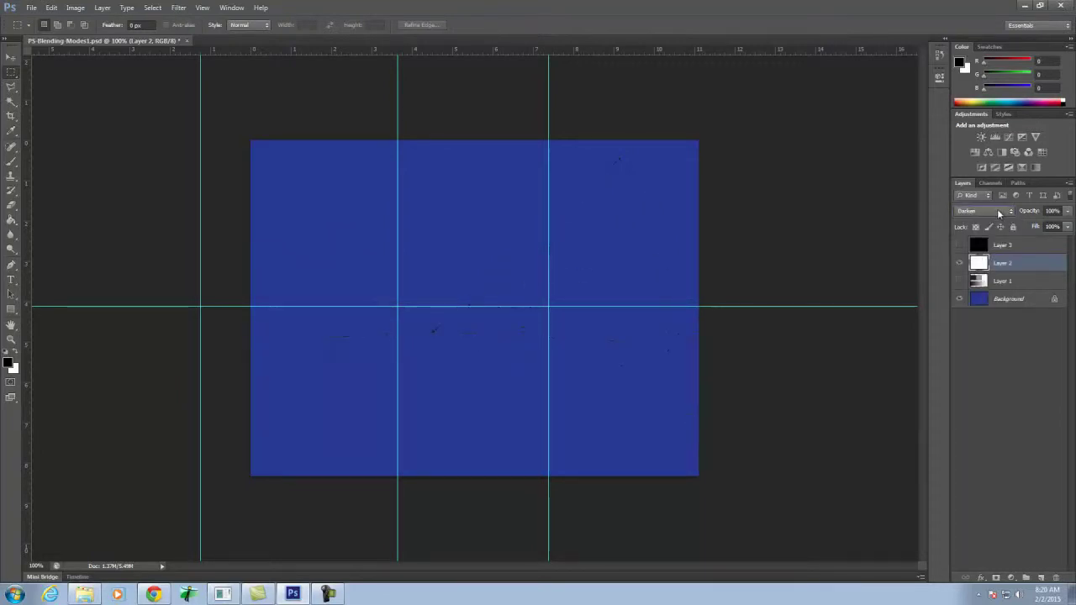
# Compare Color Burn, Darker Color and Linear Burn on Layer 2's line drawing, returning its blending mode to Multiply
pyautogui.click(999, 213)
pyautogui.click(991, 265)
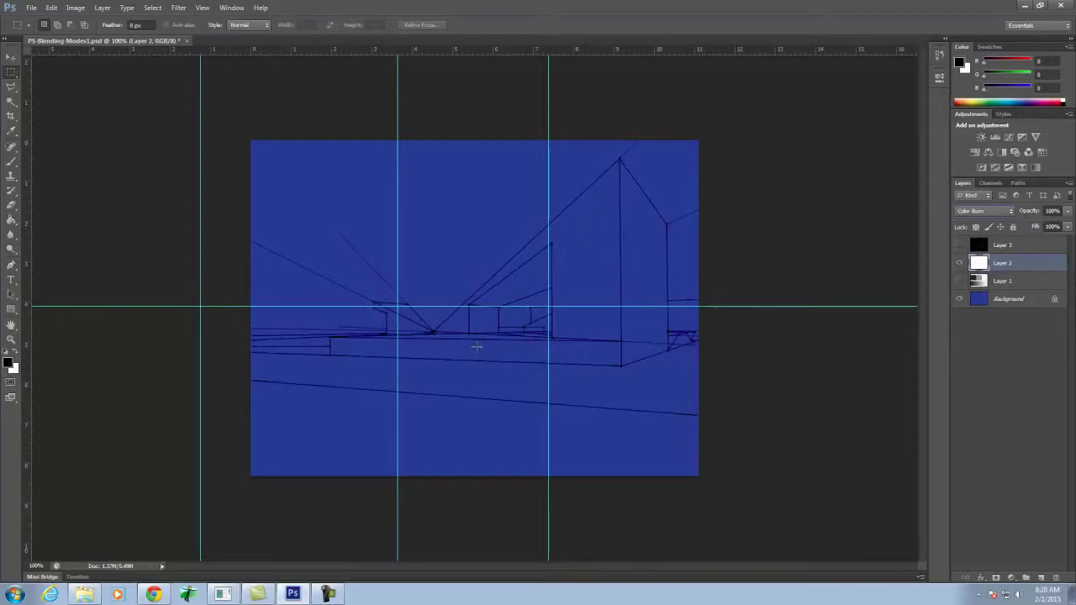
pyautogui.click(996, 211)
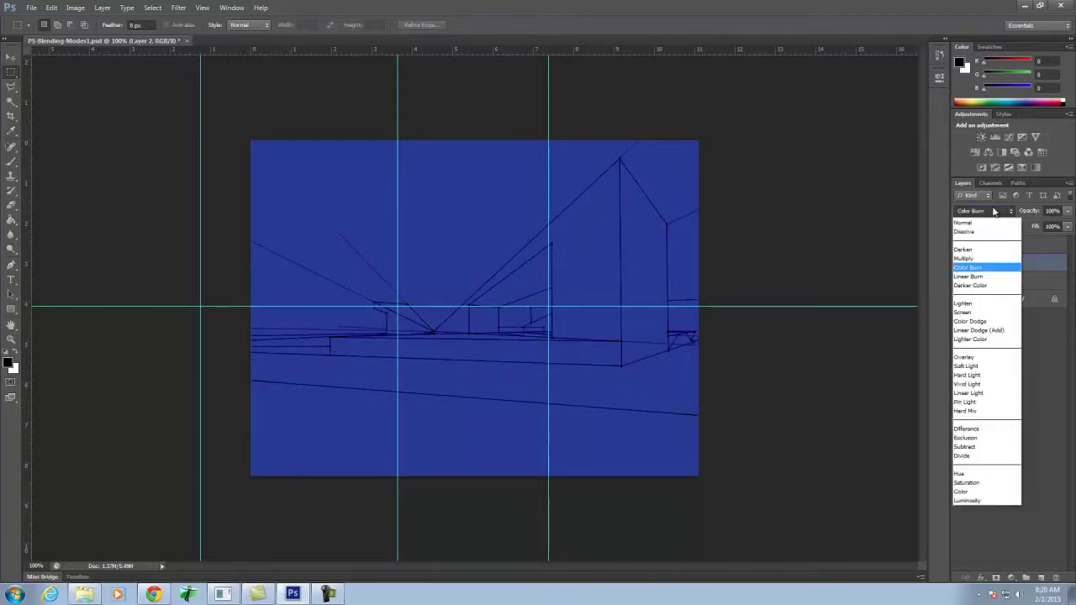
pyautogui.click(976, 286)
pyautogui.click(986, 211)
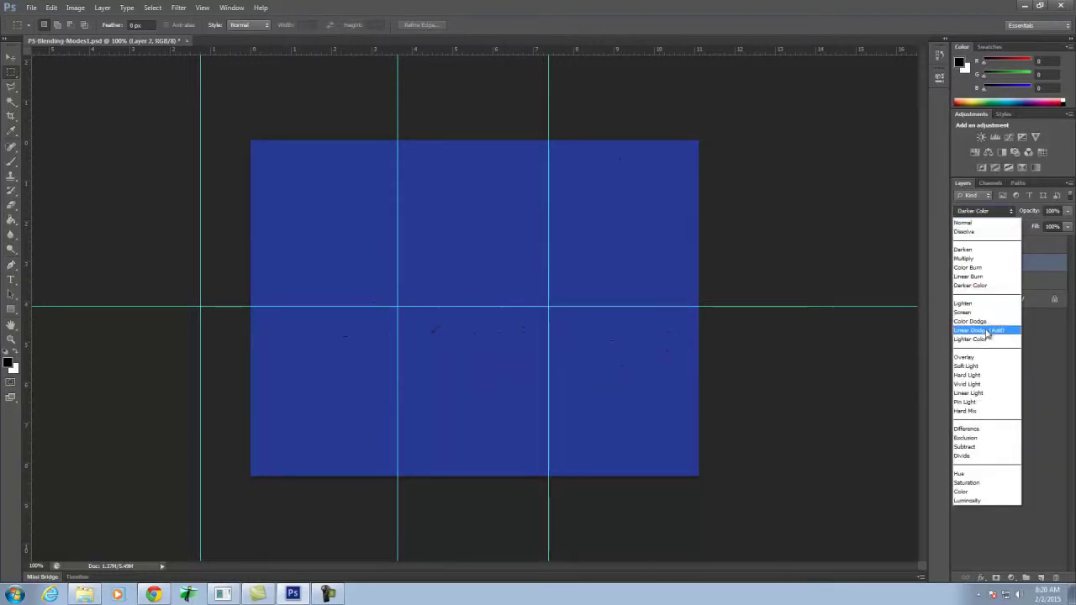
pyautogui.click(981, 278)
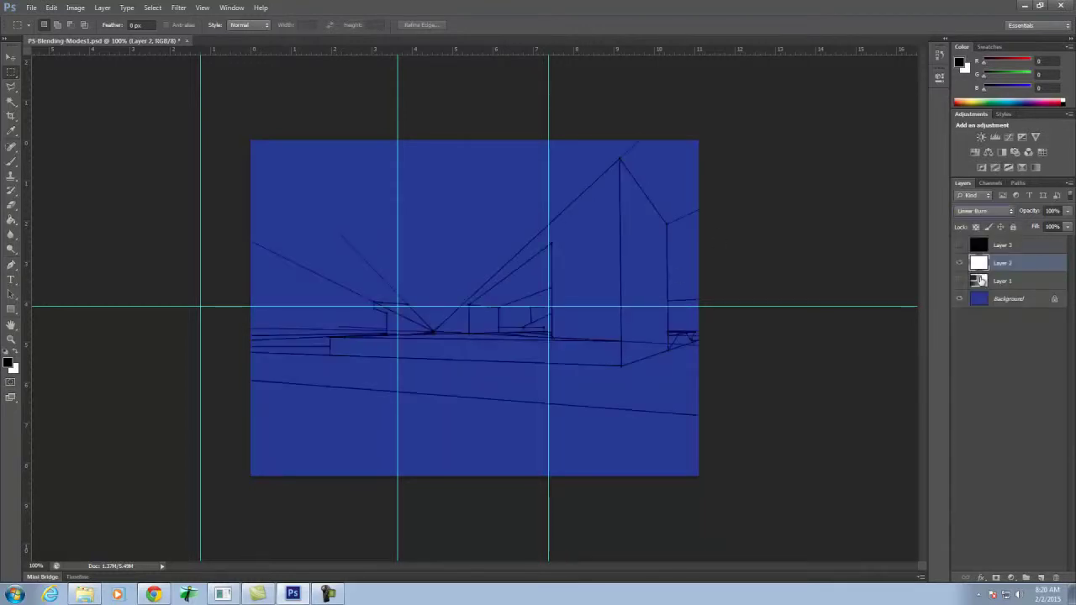
pyautogui.click(984, 211)
pyautogui.click(980, 261)
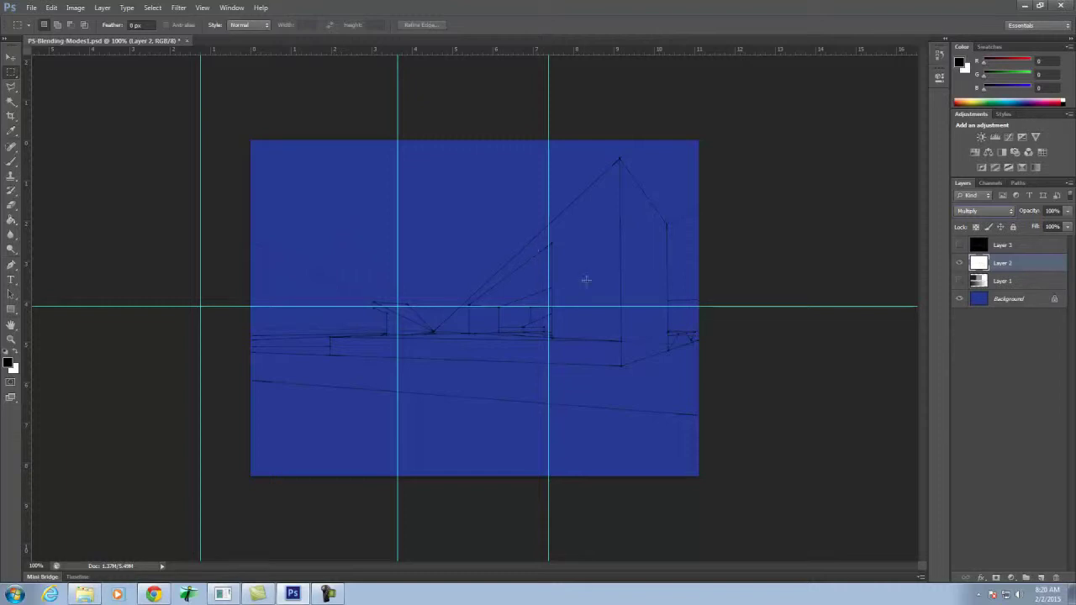
# Test the Screen and Overlay blending modes on Layer 2, returning it to Multiply
pyautogui.click(984, 211)
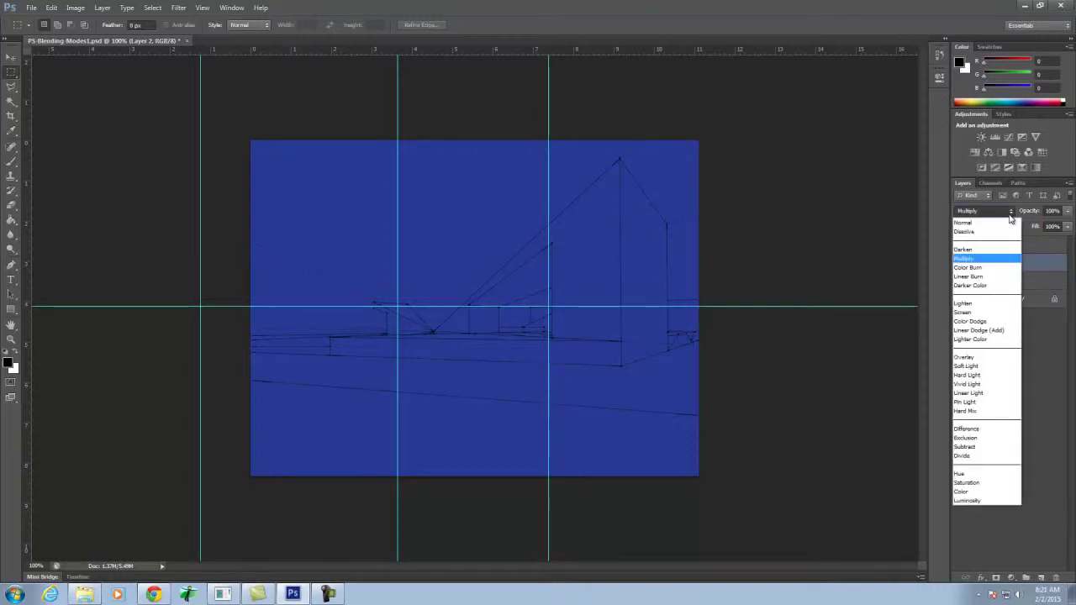
pyautogui.click(997, 312)
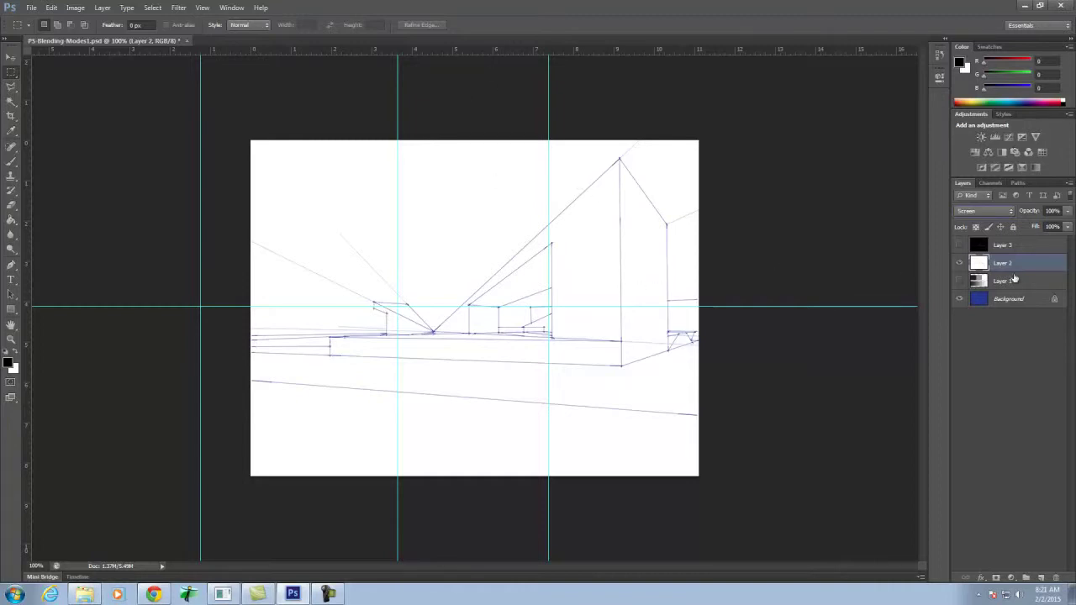
pyautogui.click(982, 211)
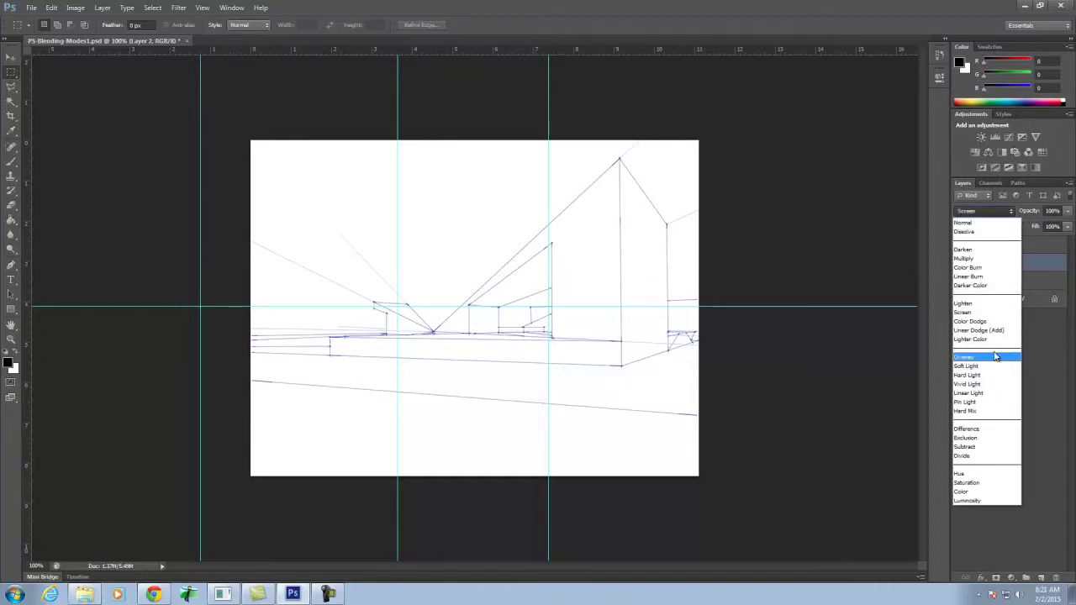
pyautogui.click(989, 359)
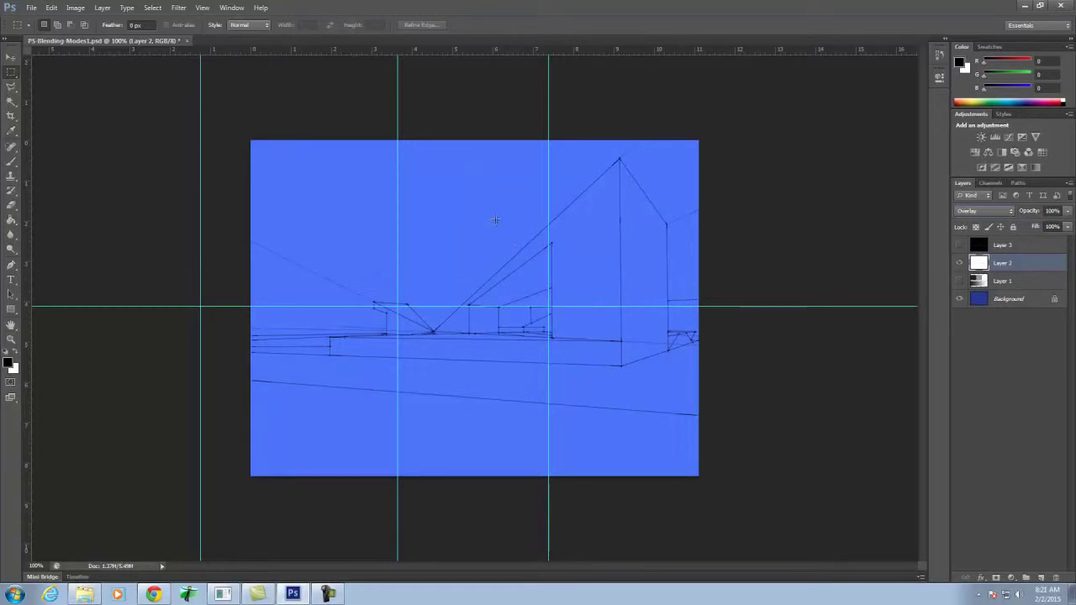
pyautogui.click(988, 210)
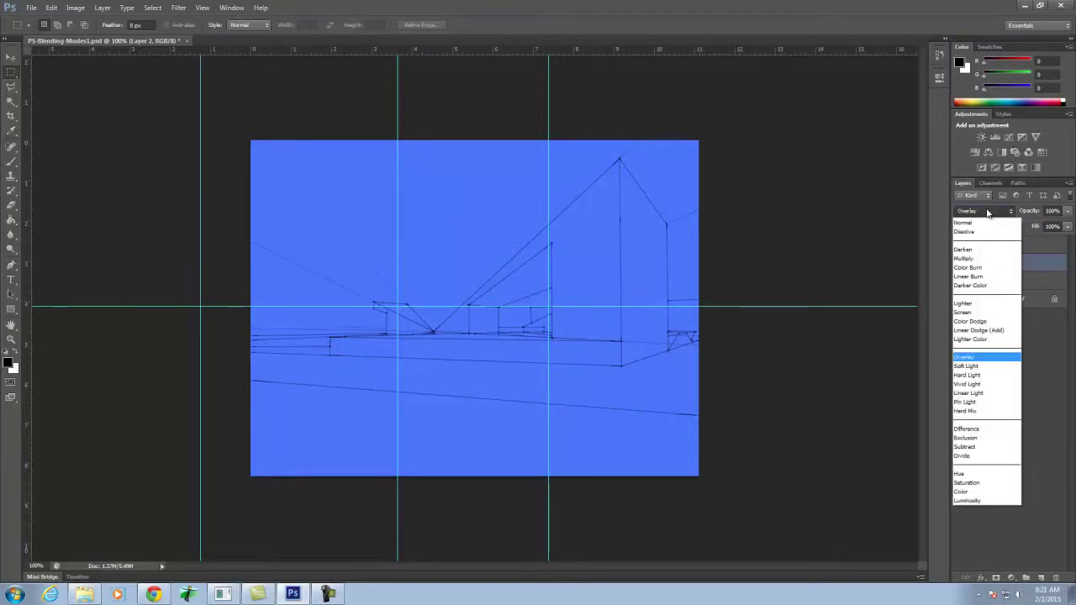
pyautogui.click(980, 257)
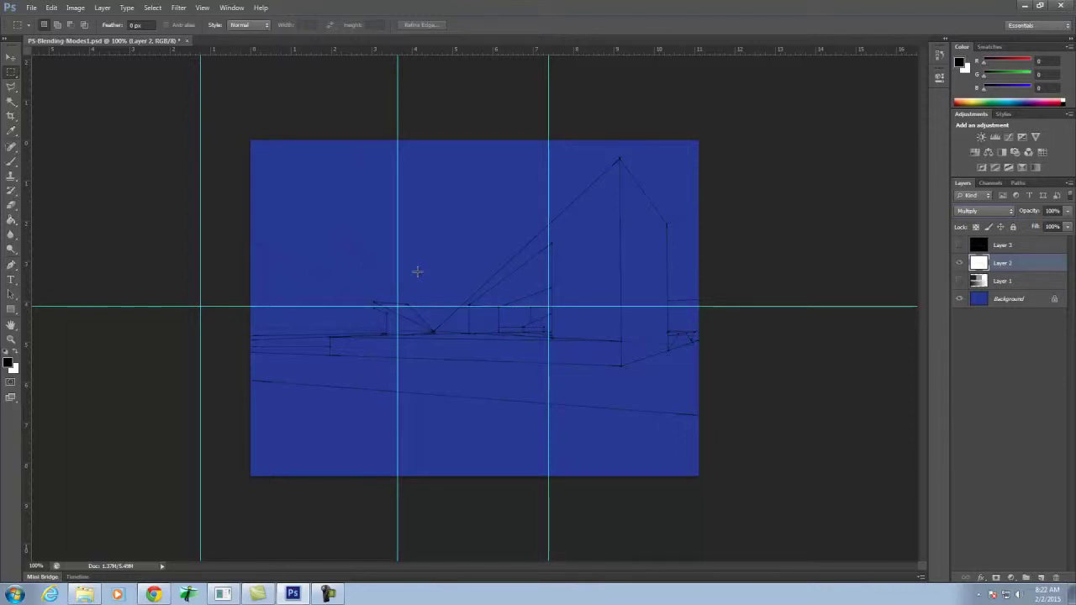
# Show the inverted line drawing on Layer 3 in place of Layer 2 and set its blending mode to Screen
pyautogui.click(960, 264)
pyautogui.click(959, 244)
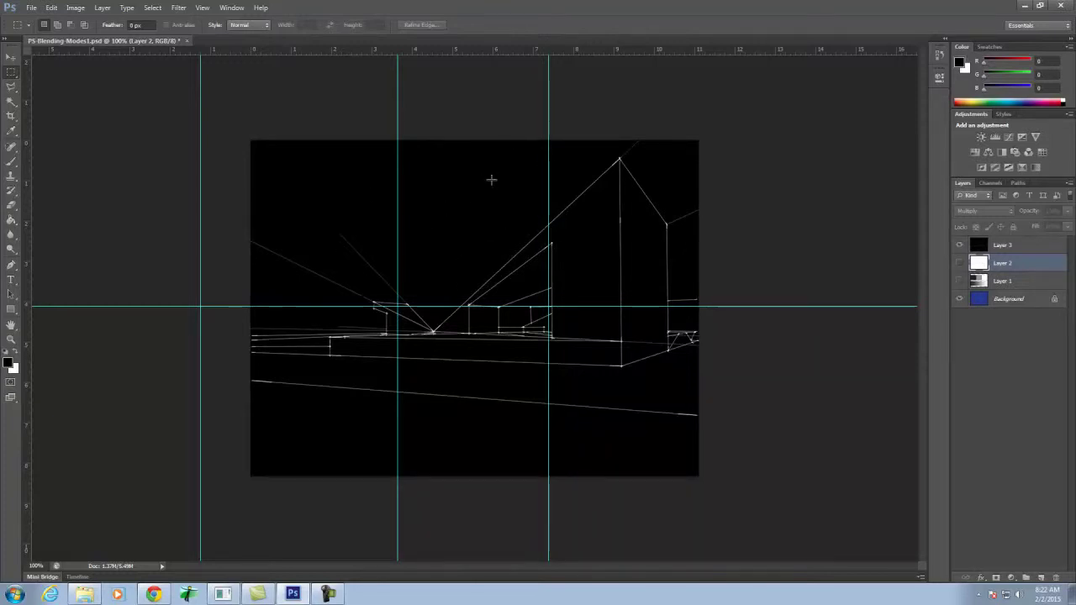
pyautogui.click(1019, 246)
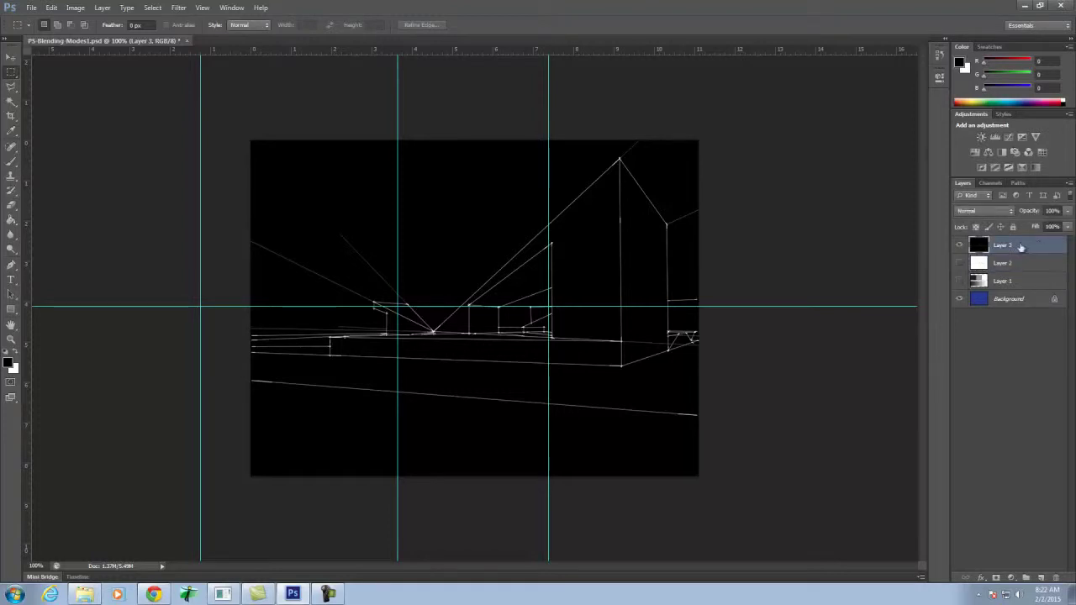
pyautogui.click(999, 213)
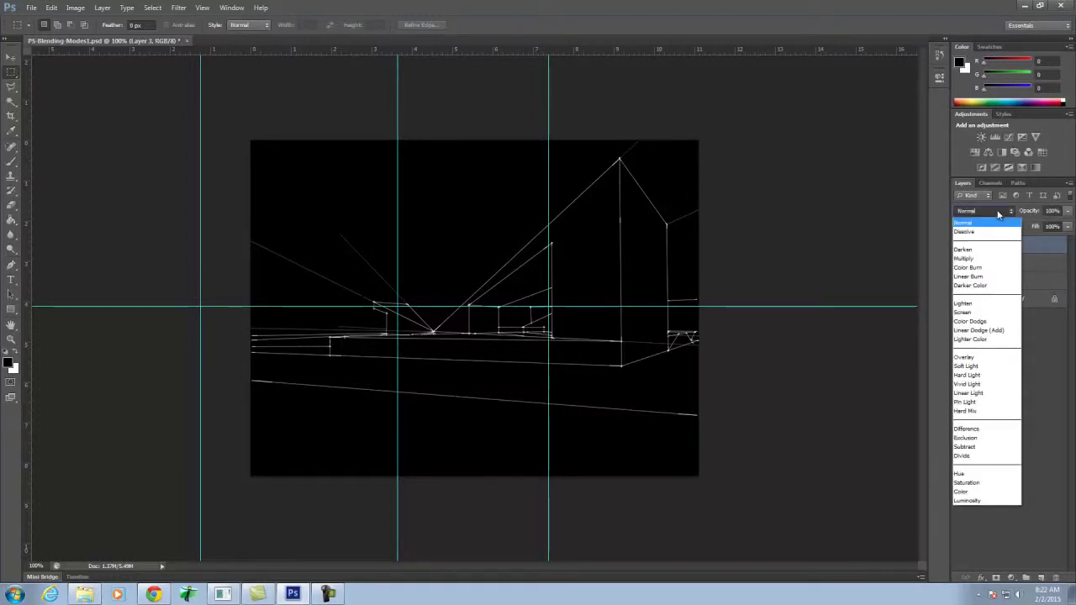
pyautogui.click(966, 312)
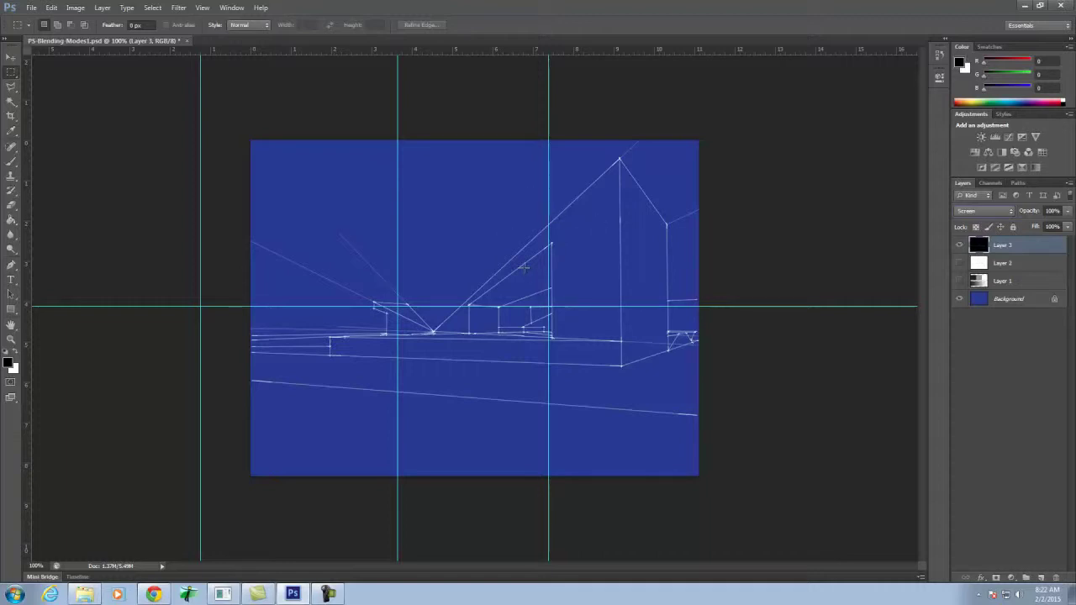
# Toggle the visibility of Layer 3 and the Background off and on to compare the Screen blend with each layer alone
pyautogui.click(960, 245)
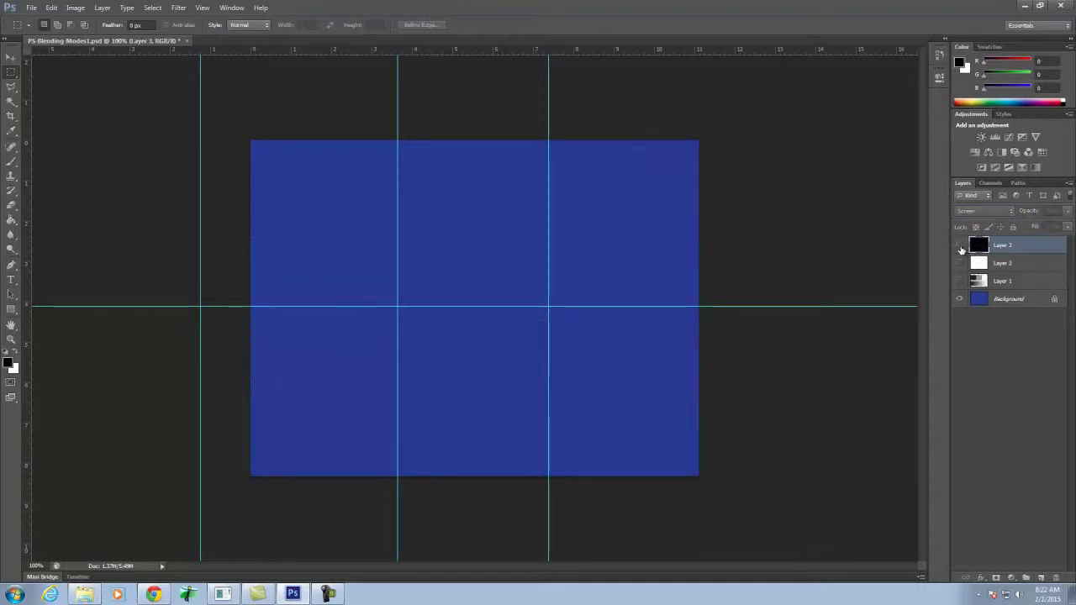
pyautogui.click(960, 246)
pyautogui.click(960, 299)
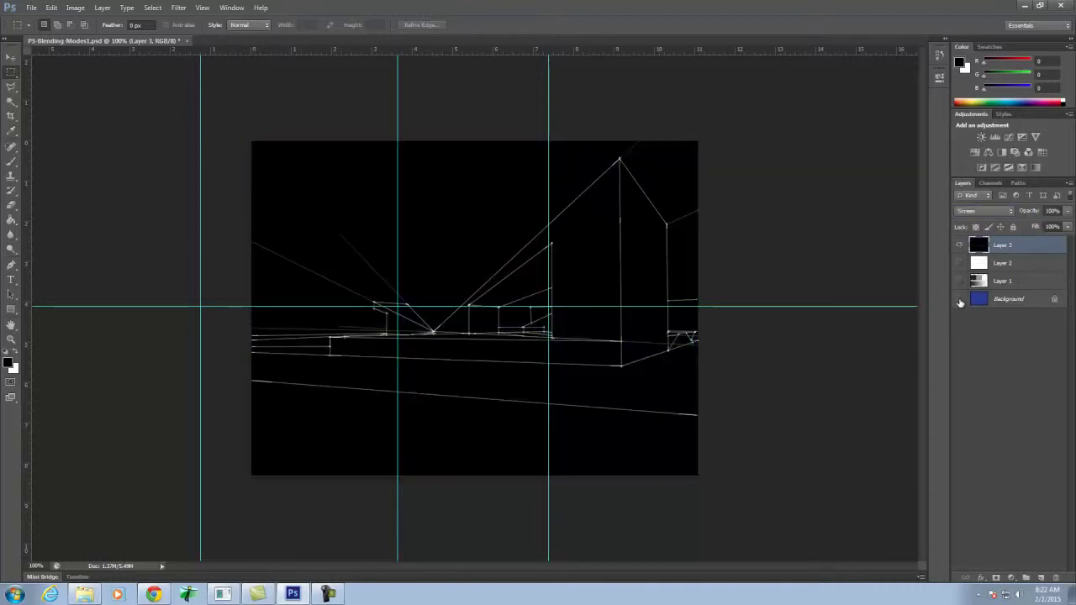
pyautogui.click(960, 300)
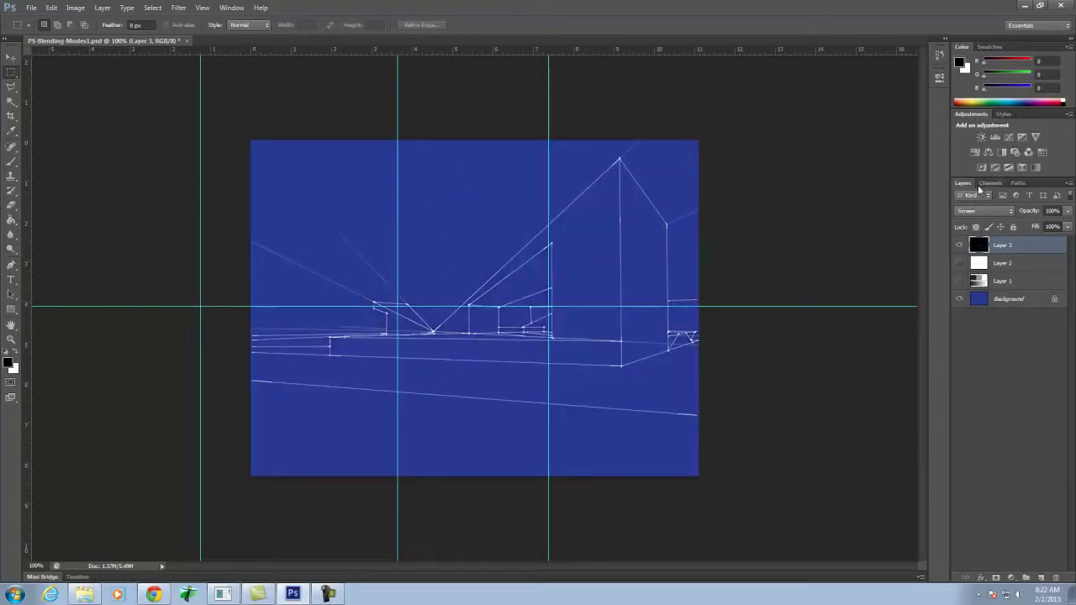
# Test the Multiply and Overlay blending modes on Layer 3, returning it to Screen
pyautogui.click(1001, 212)
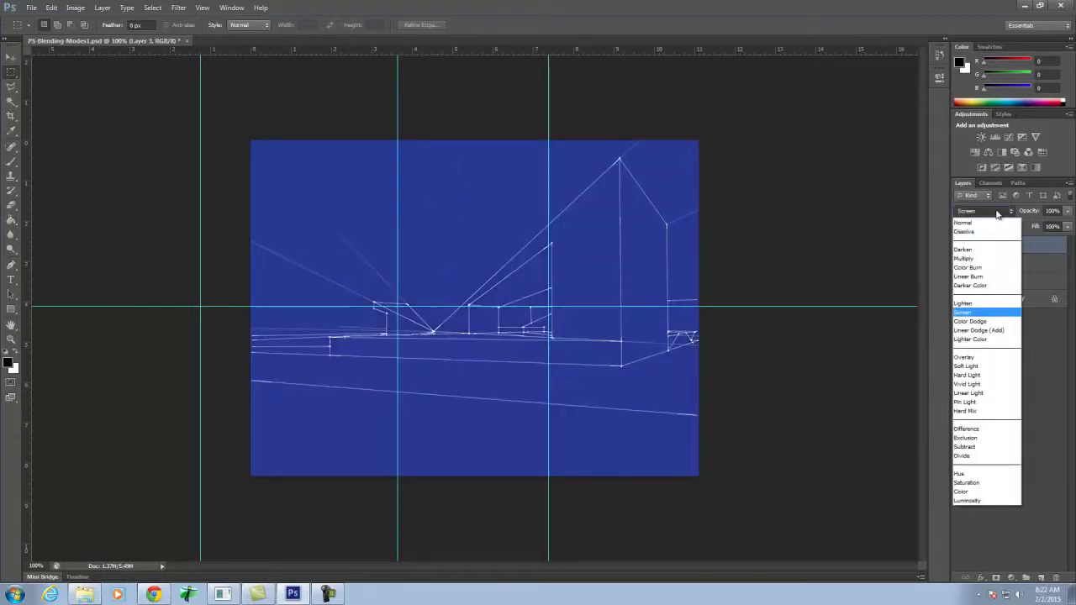
pyautogui.click(967, 259)
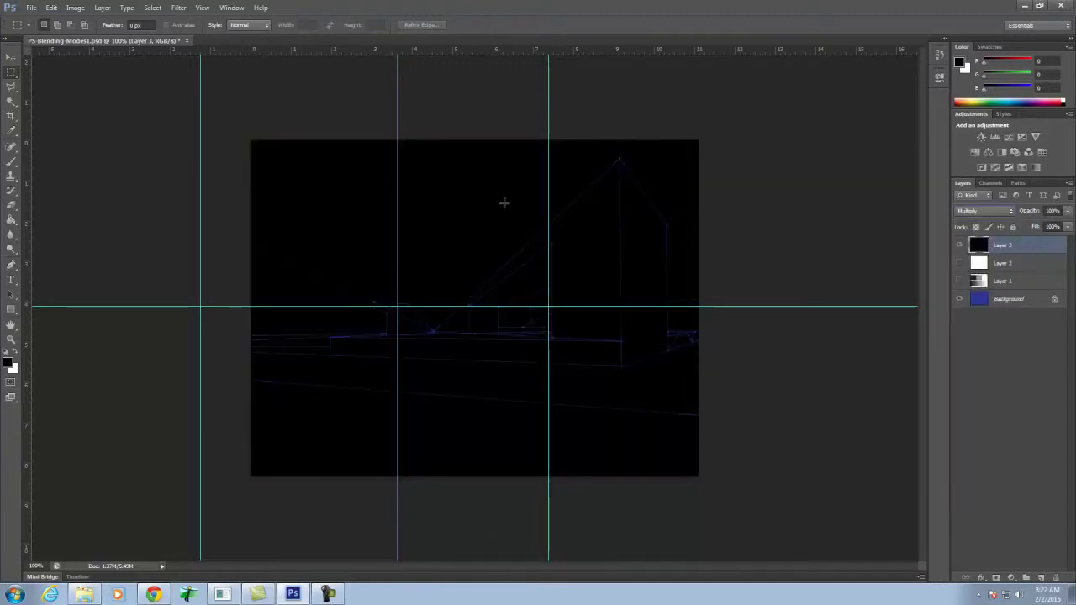
pyautogui.click(975, 214)
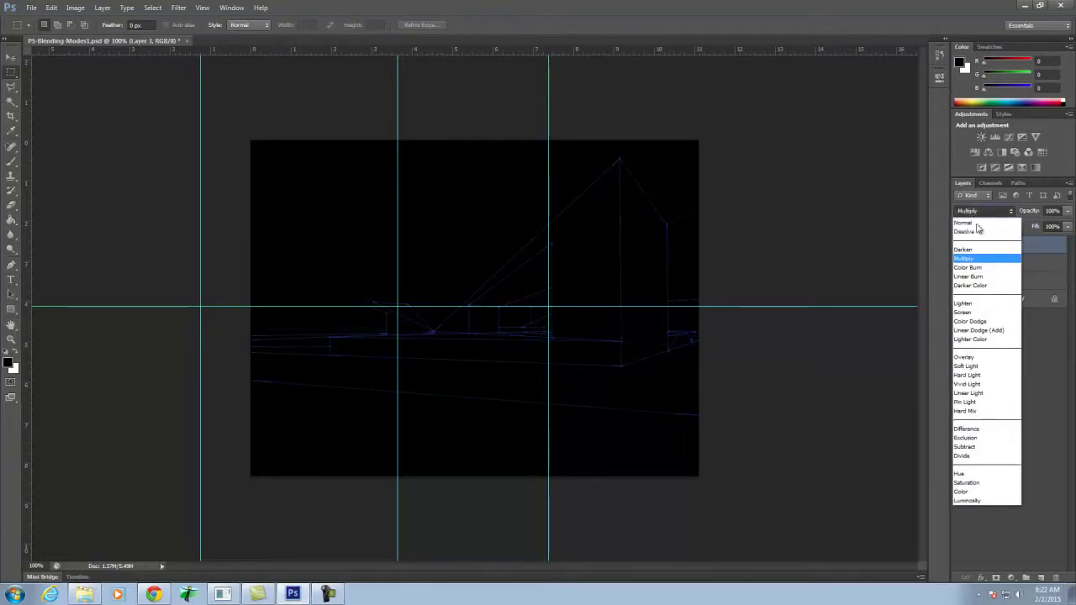
pyautogui.click(978, 358)
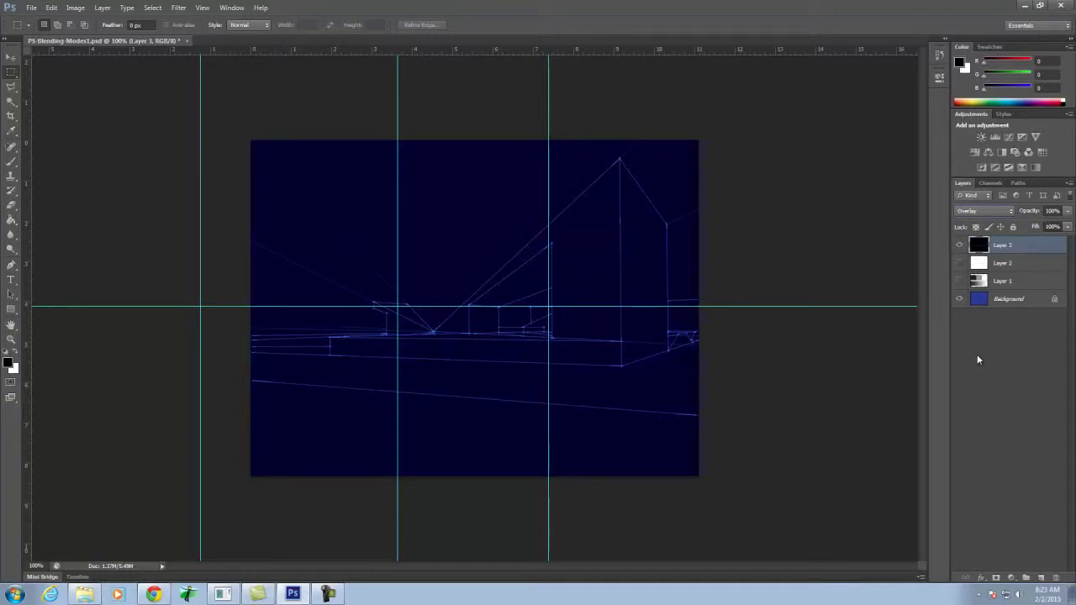
pyautogui.click(997, 212)
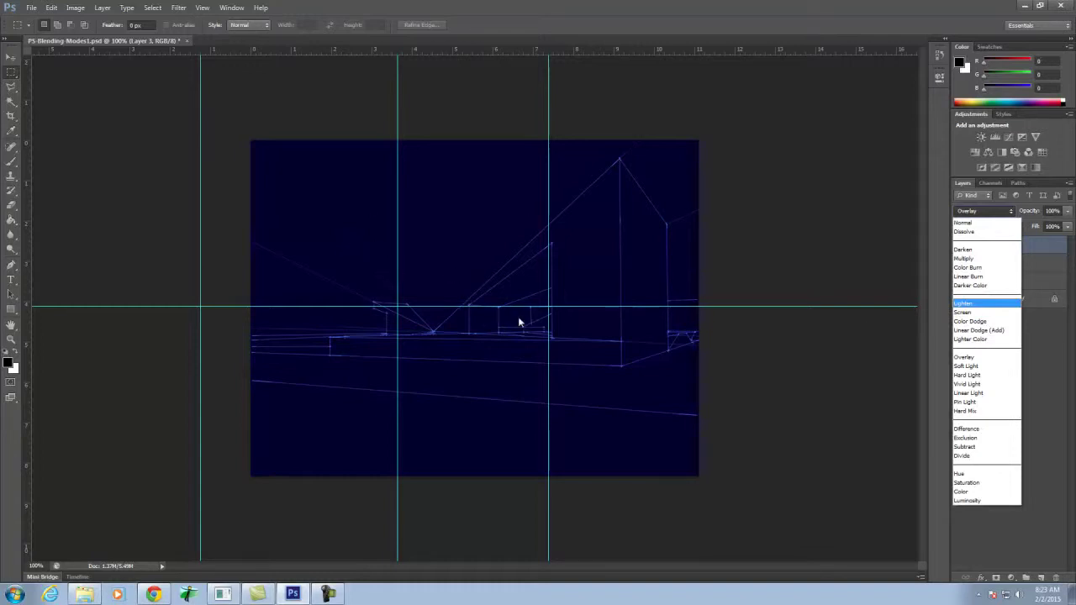
pyautogui.click(986, 312)
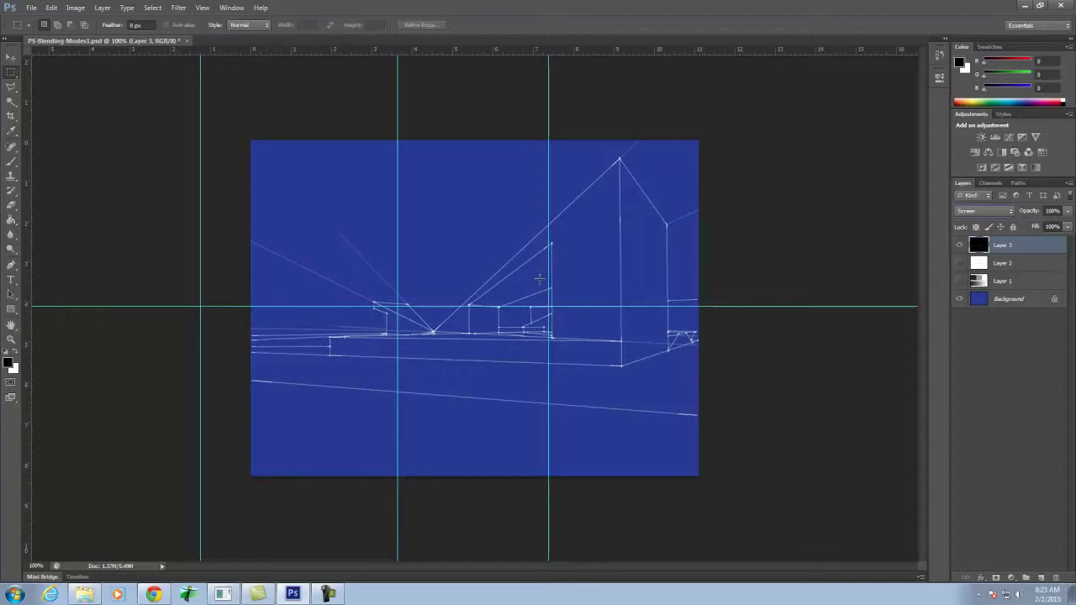
# Switch to Chrome and open search.creativecommons.org in the new tab
pyautogui.click(34, 8)
pyautogui.click(37, 12)
pyautogui.click(153, 595)
pyautogui.click(234, 8)
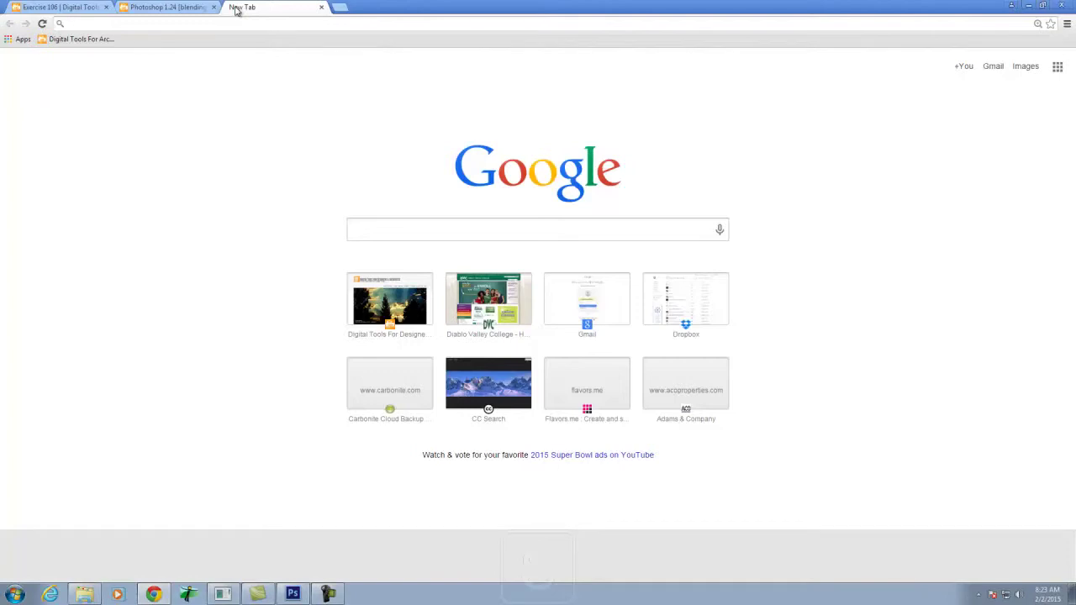
pyautogui.write('search.creativecommons.org')
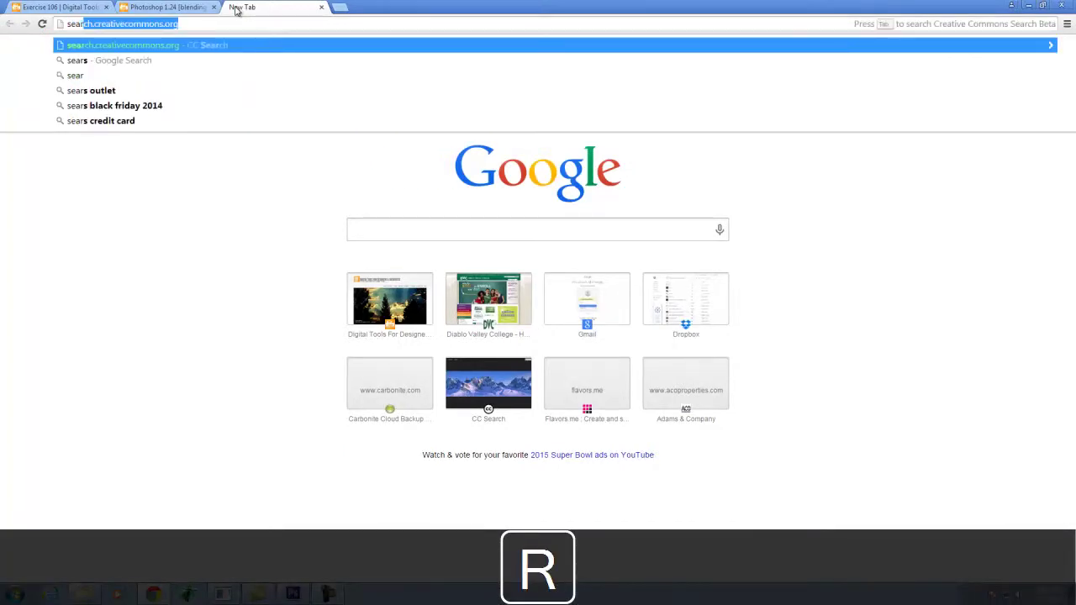
pyautogui.press('Return')
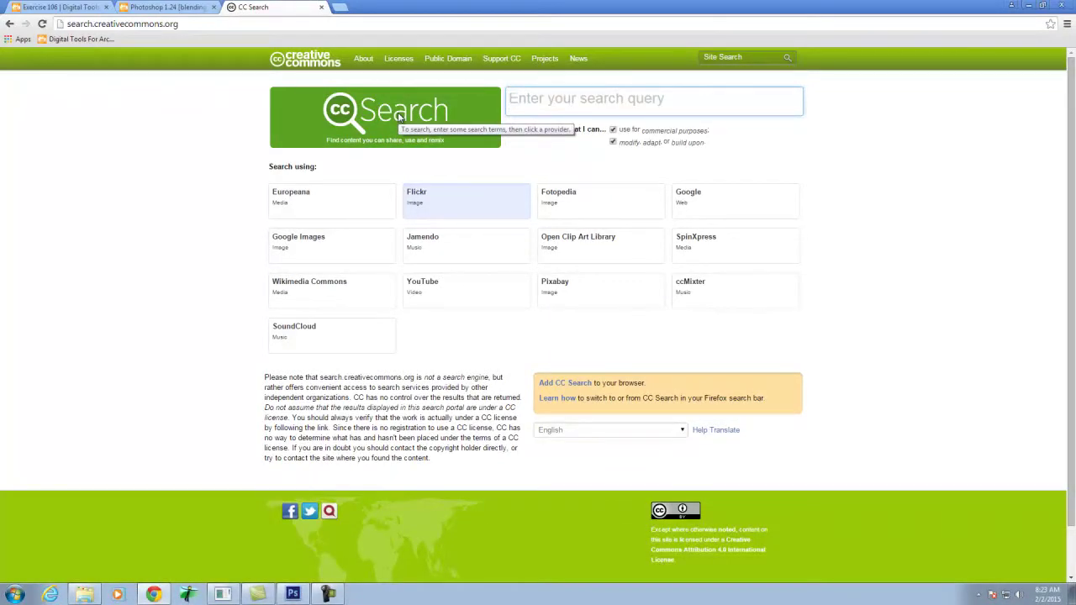
# Search Flickr through CC Search for "old faded photo"
pyautogui.click(522, 107)
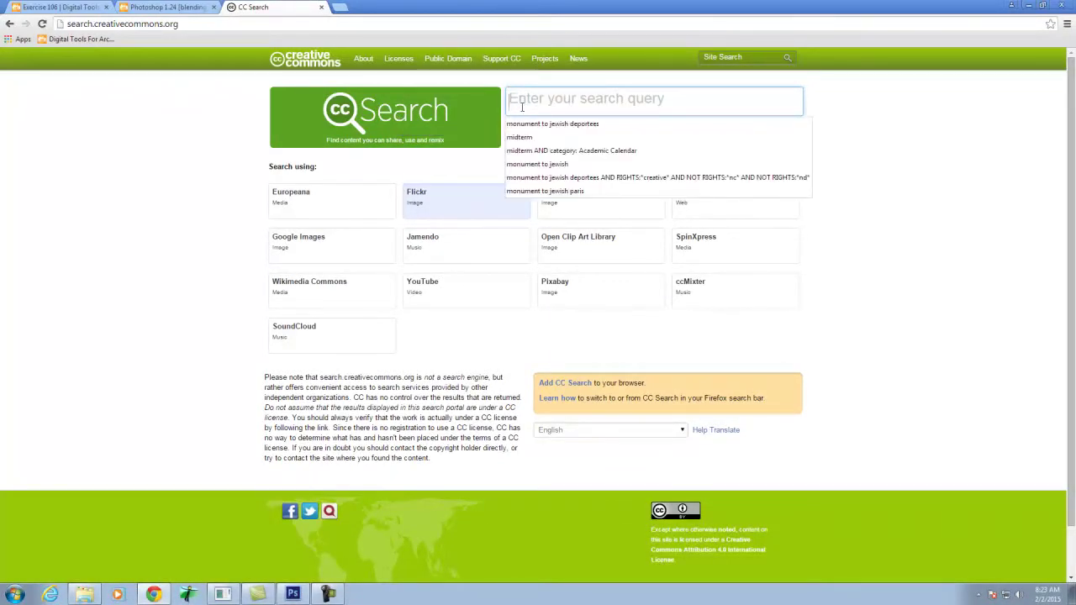
pyautogui.write('old faded photo')
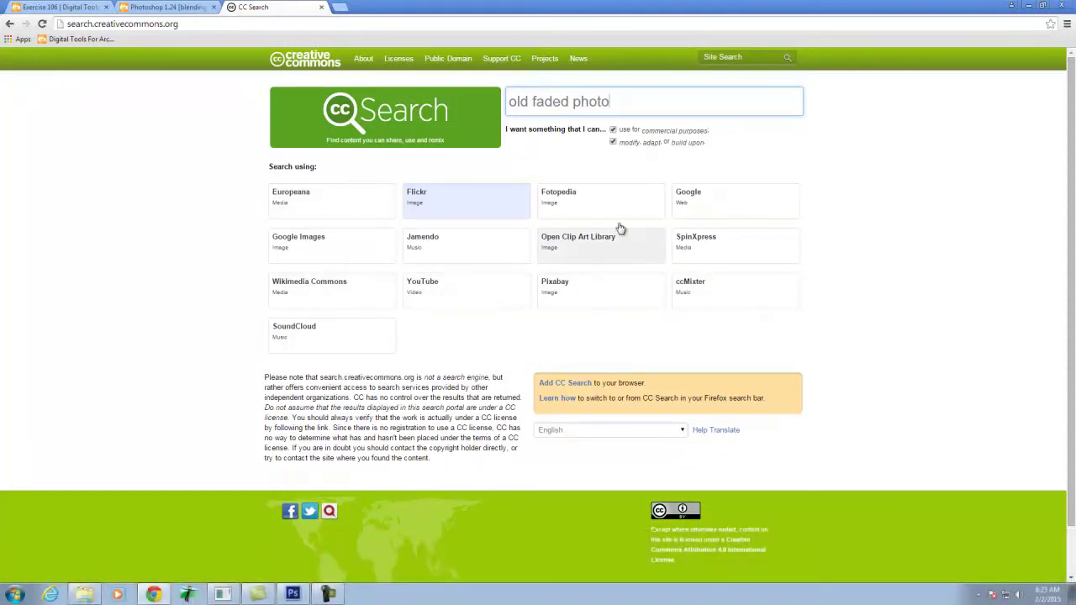
pyautogui.press('Return')
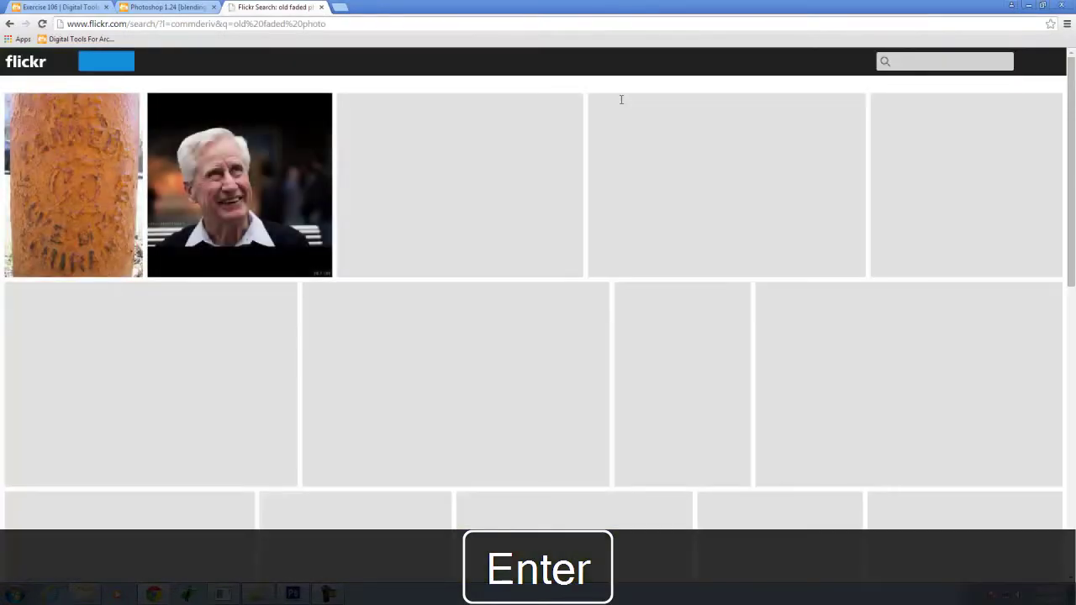
# Browse the Flickr results for an old faded photo and open the picture of the woman resting in a hammock
pyautogui.scroll(-5, 434, 308)
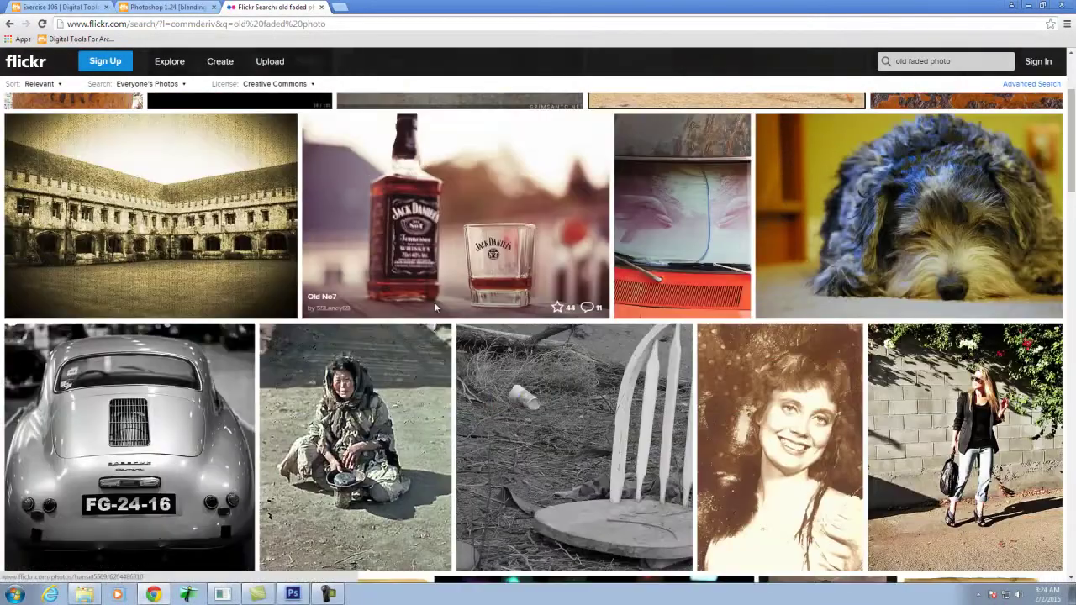
pyautogui.scroll(-2, 435, 308)
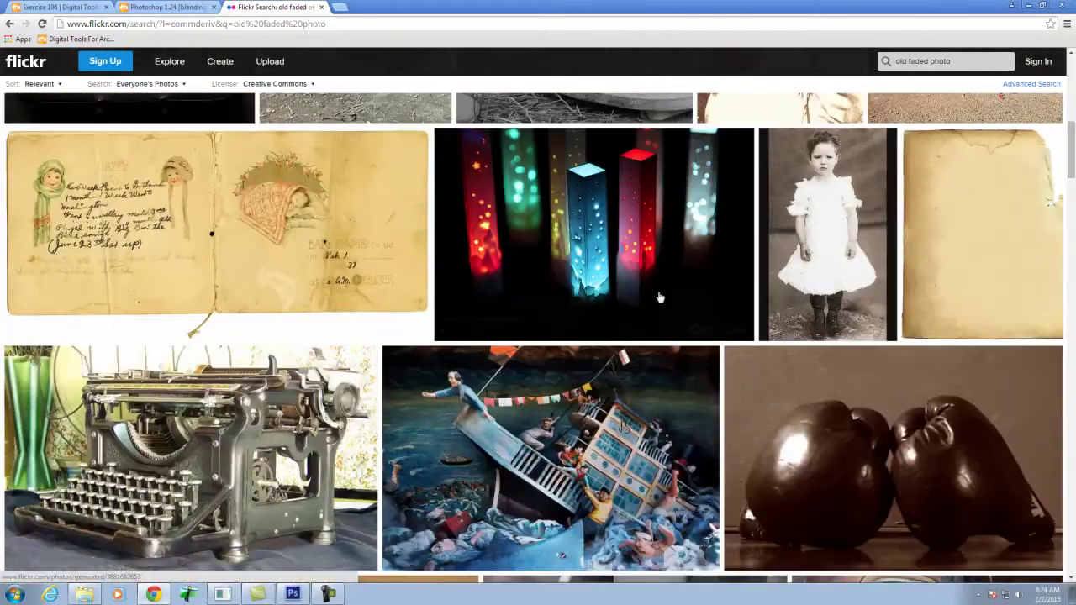
pyautogui.scroll(-1, 837, 255)
pyautogui.scroll(-9, 837, 255)
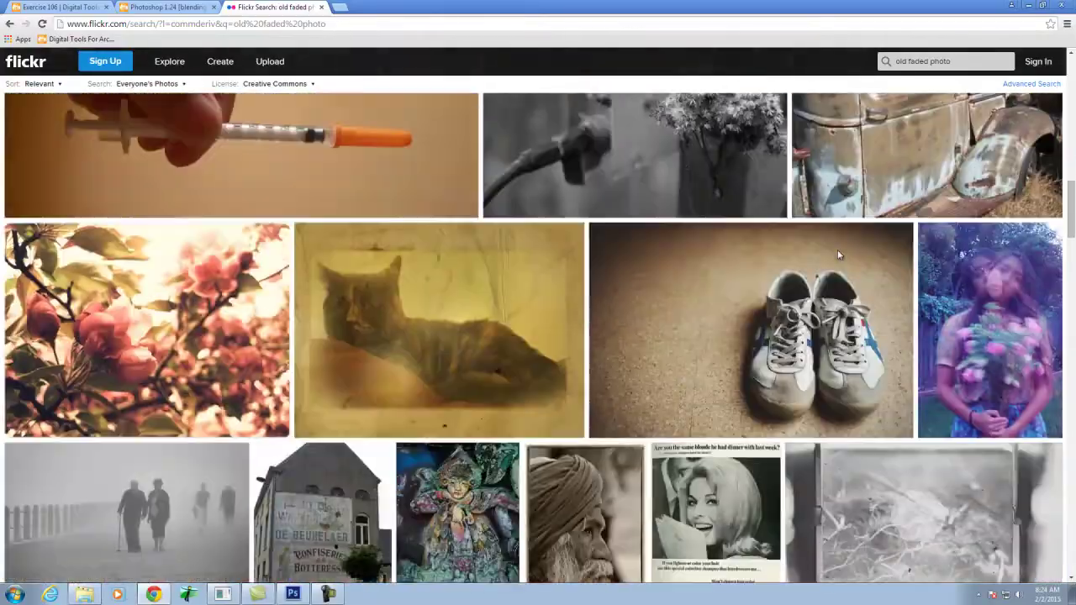
pyautogui.scroll(-8, 837, 255)
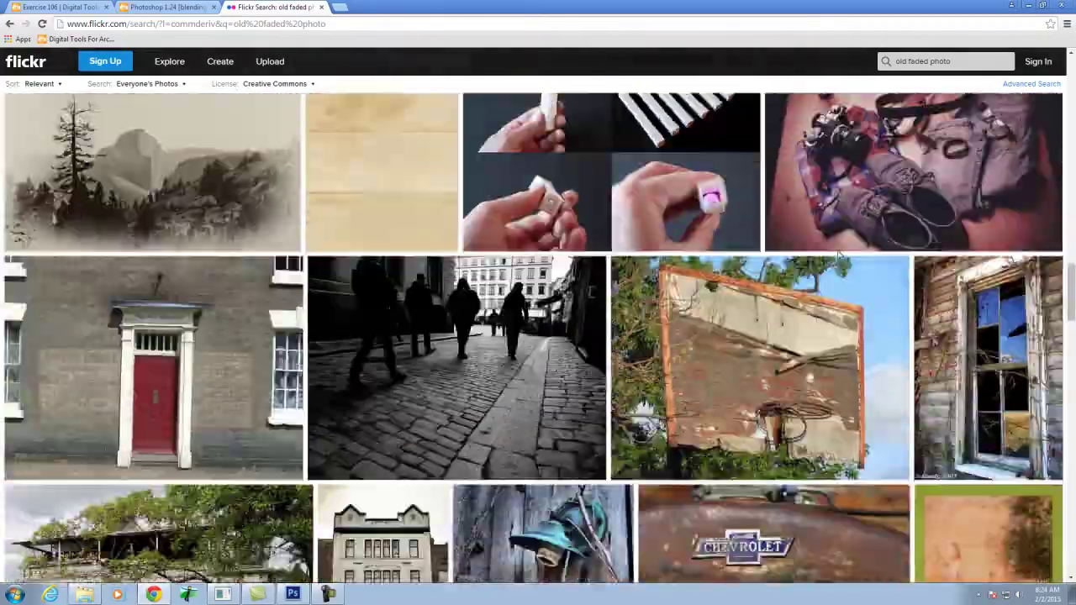
pyautogui.scroll(-10, 837, 255)
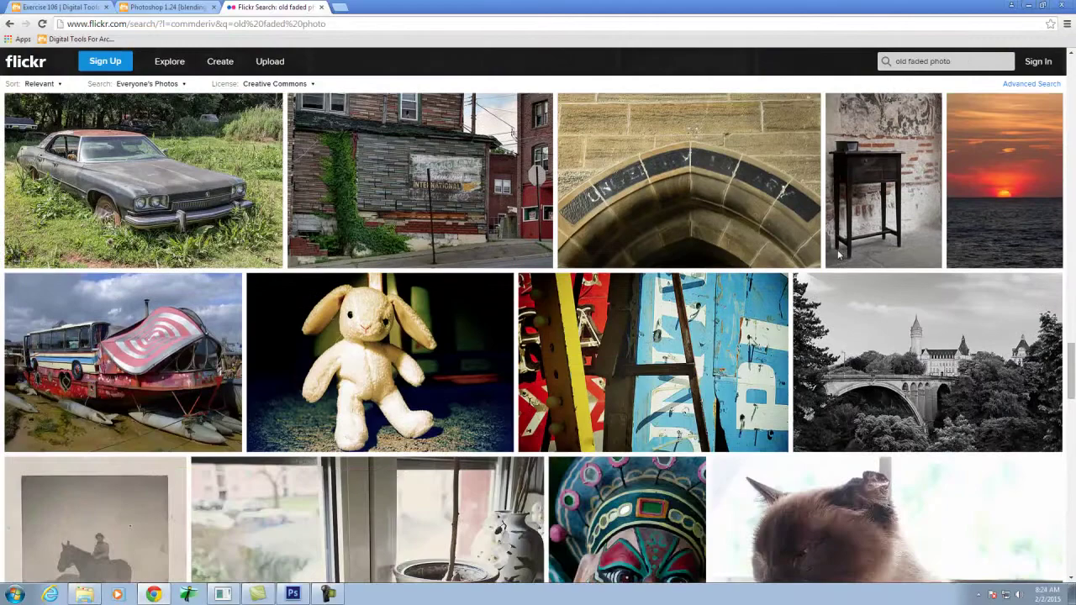
pyautogui.scroll(-2, 835, 252)
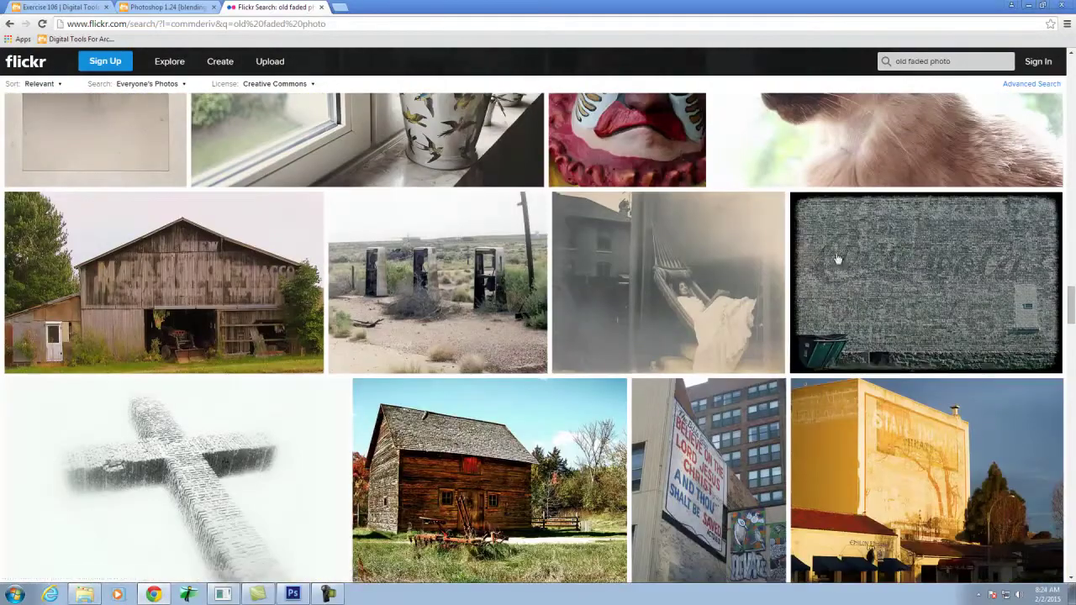
pyautogui.click(677, 270)
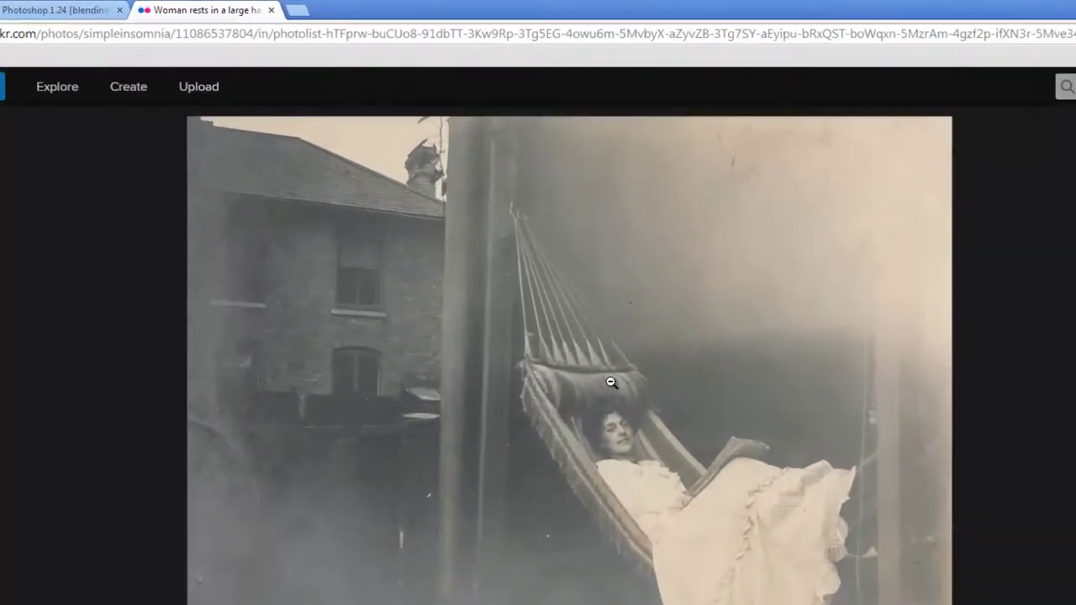
# Enlarge the hammock photo and save its page as a complete webpage in Dropbox\DVC\A135\A135 Exercises\Ex106 on the Kingfisher (E:) drive
pyautogui.click(566, 277)
pyautogui.rightClick(600, 334)
pyautogui.click(763, 557)
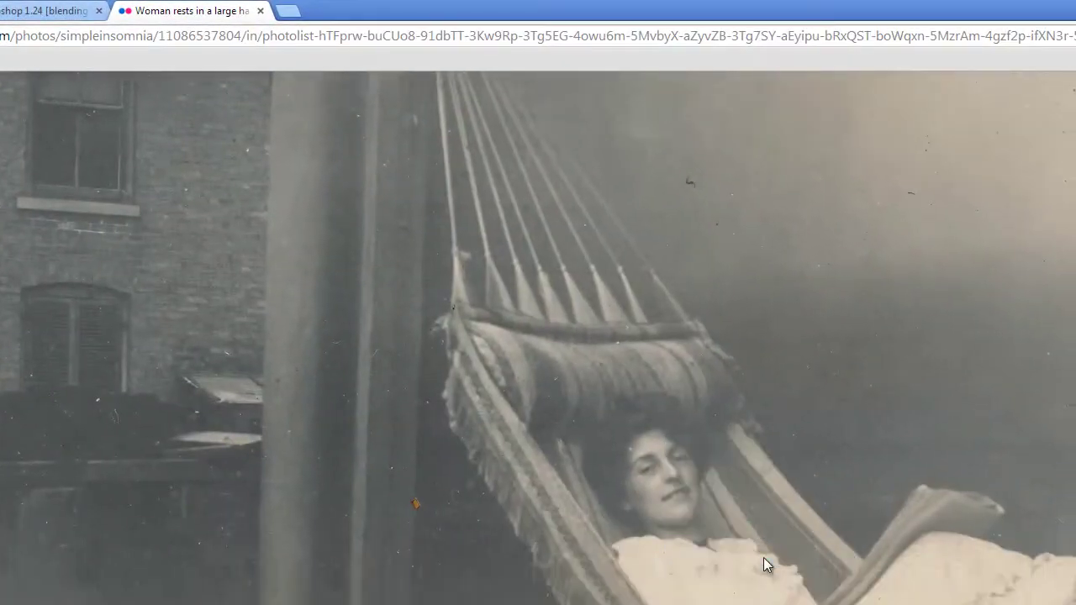
pyautogui.click(74, 352)
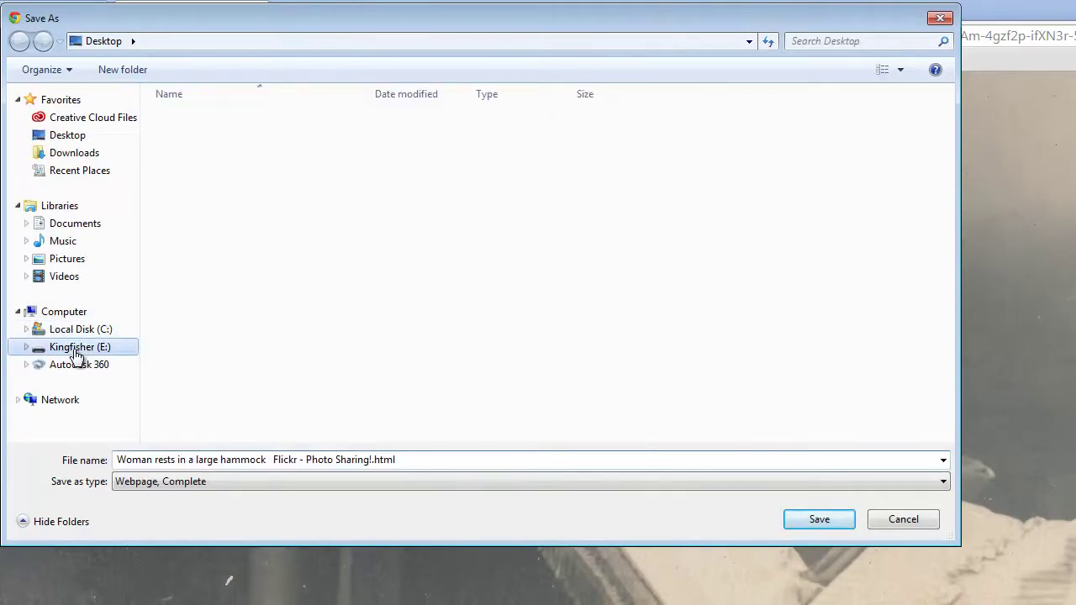
pyautogui.doubleClick(200, 135)
pyautogui.doubleClick(198, 120)
pyautogui.doubleClick(190, 119)
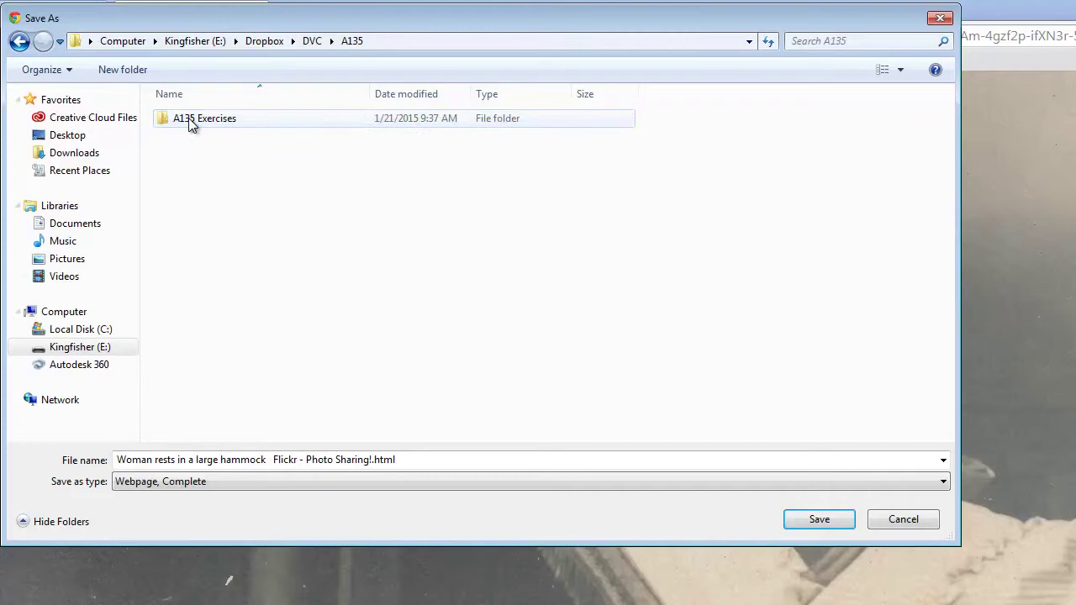
pyautogui.doubleClick(200, 119)
pyautogui.doubleClick(187, 154)
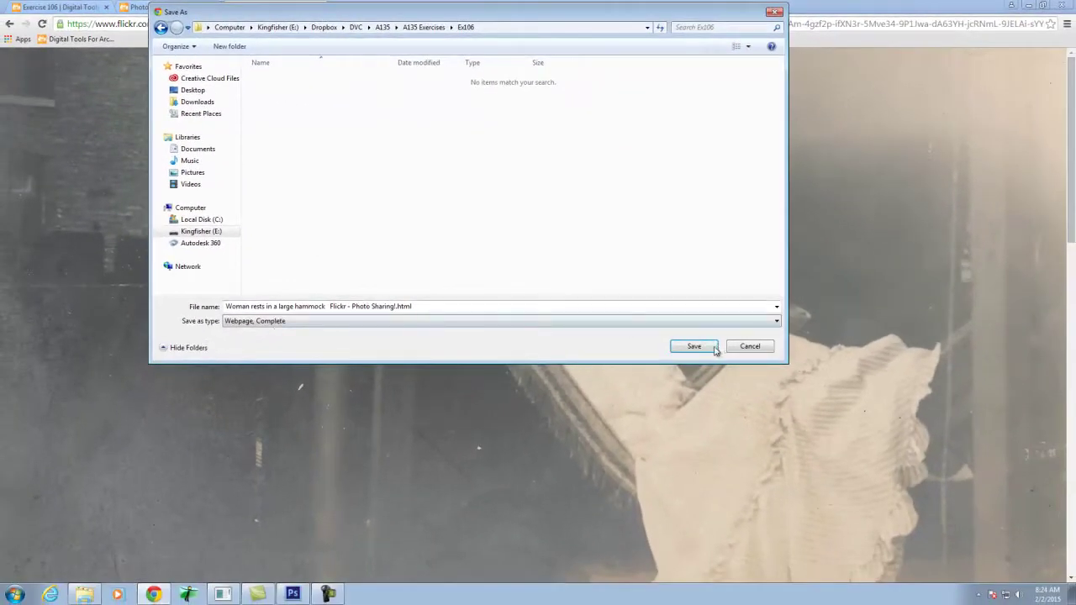
pyautogui.click(711, 349)
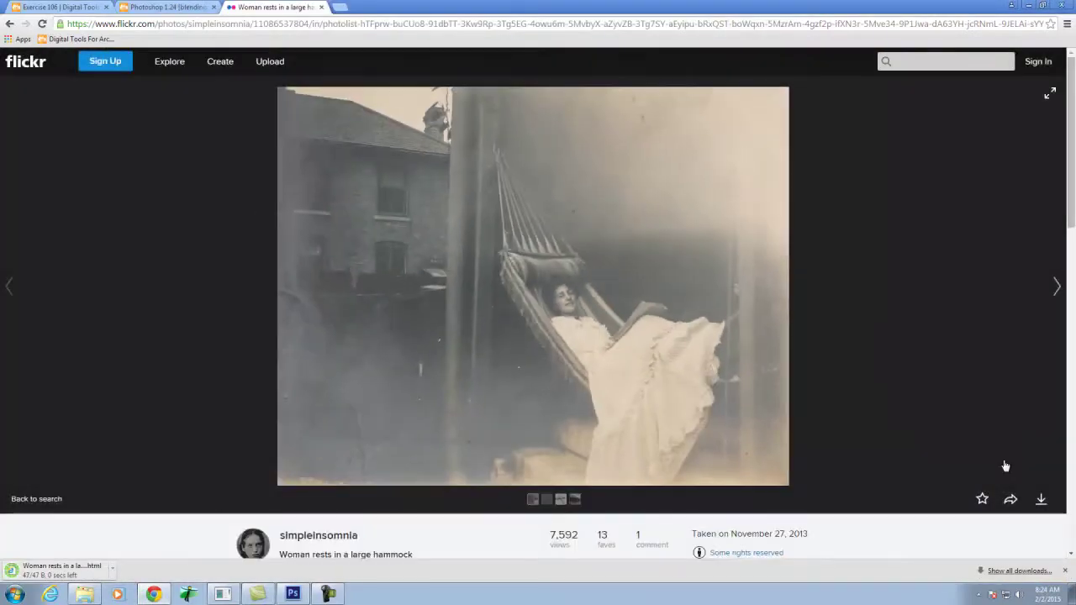
# Download the hammock photo in its Original size (4114 × 3210) and show the downloaded file in its folder
pyautogui.click(1041, 499)
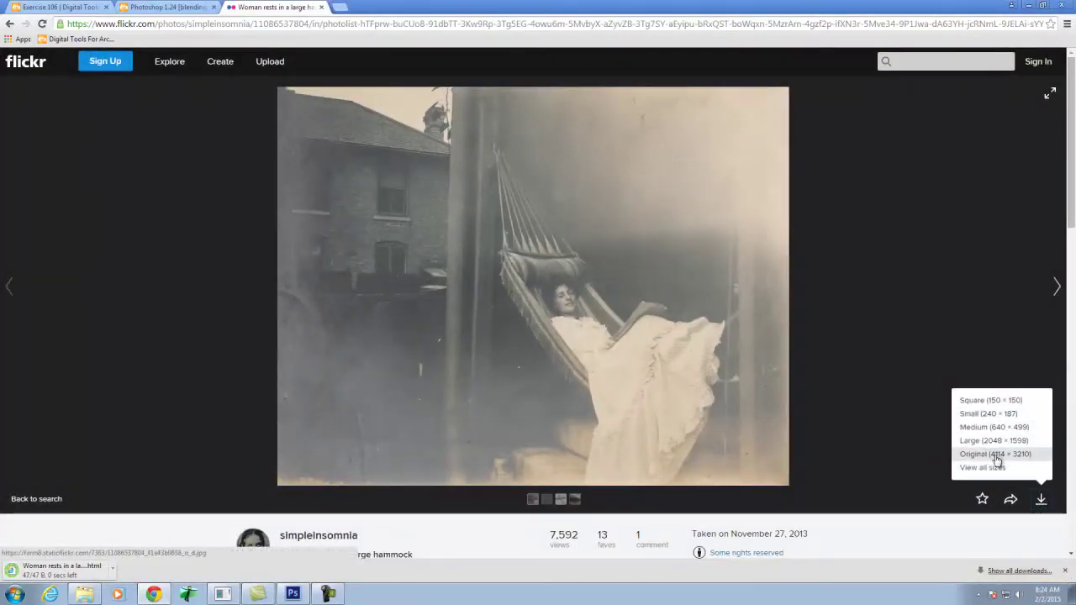
pyautogui.click(998, 454)
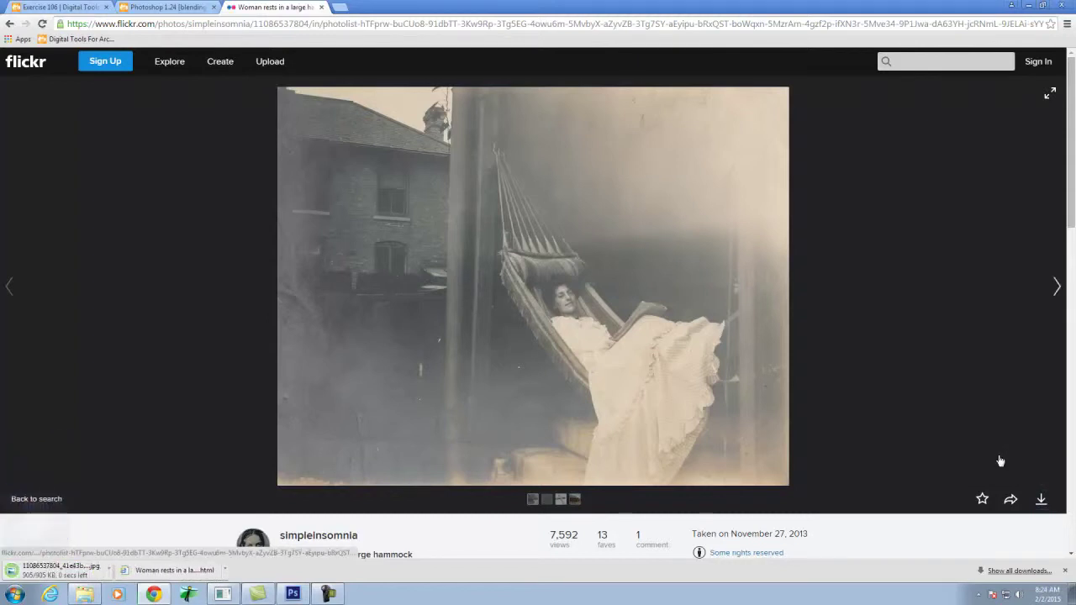
pyautogui.click(114, 574)
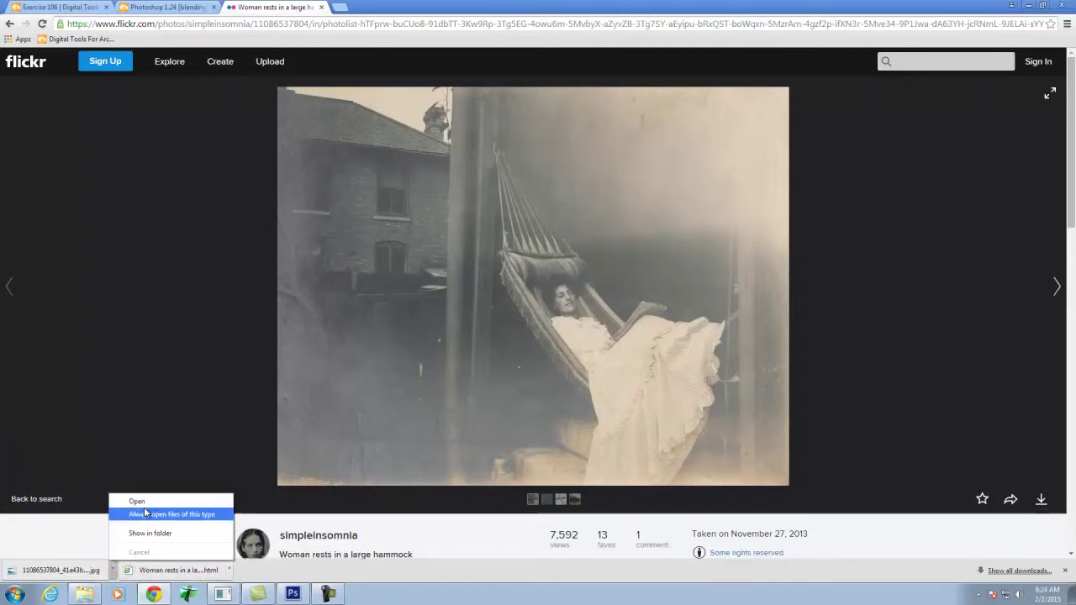
pyautogui.click(165, 535)
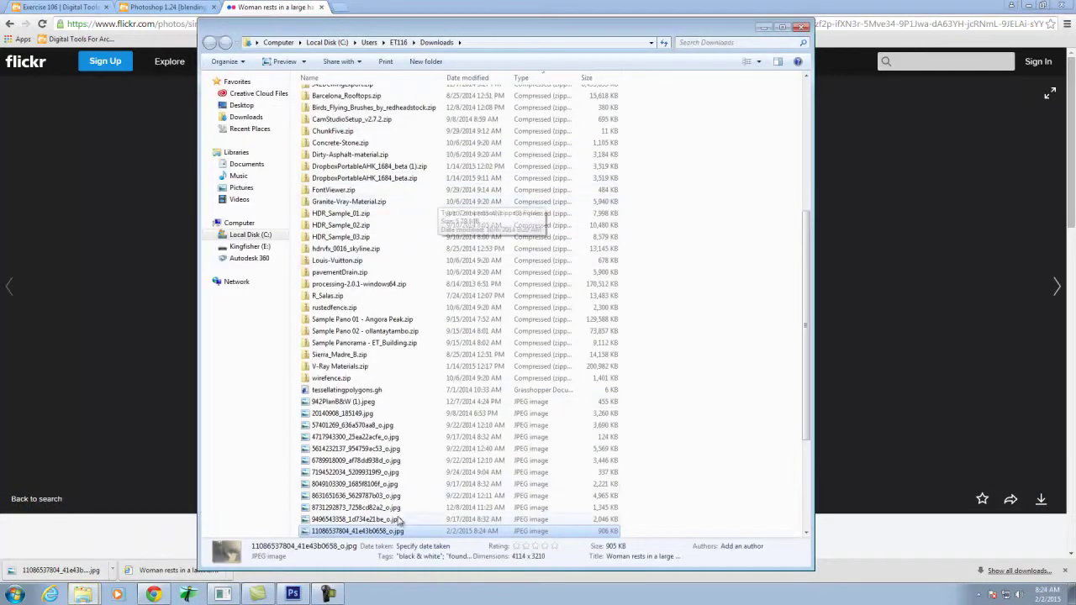
pyautogui.rightClick(360, 531)
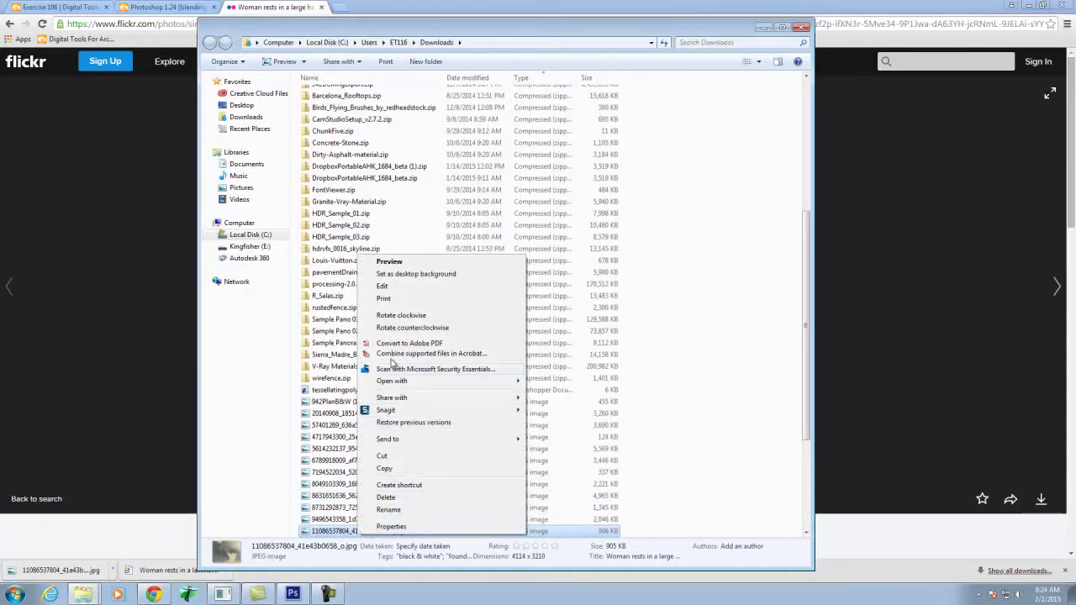
pyautogui.click(404, 470)
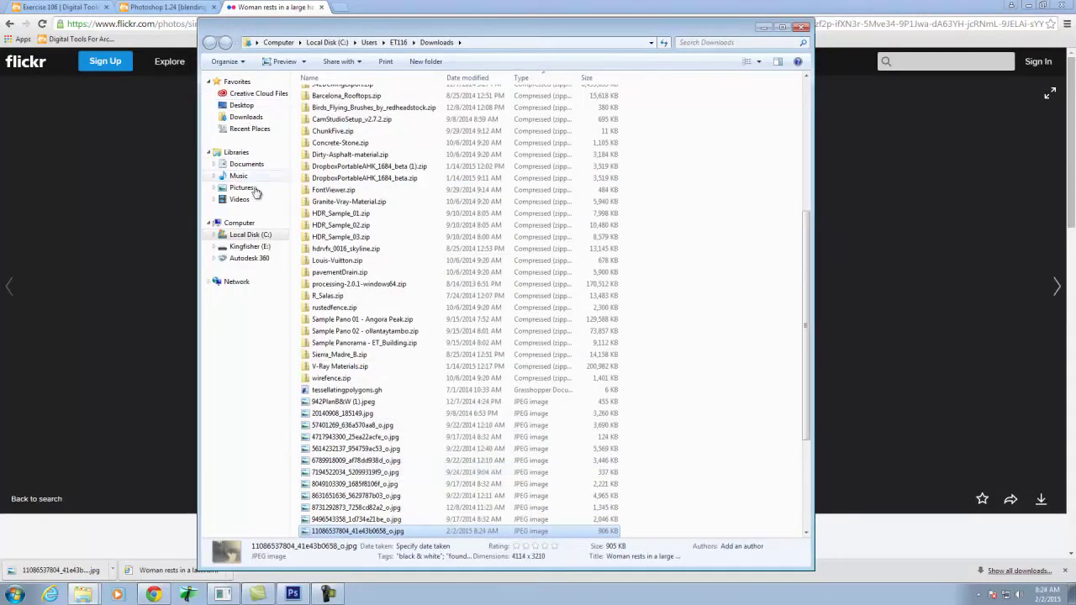
pyautogui.click(249, 246)
pyautogui.doubleClick(333, 107)
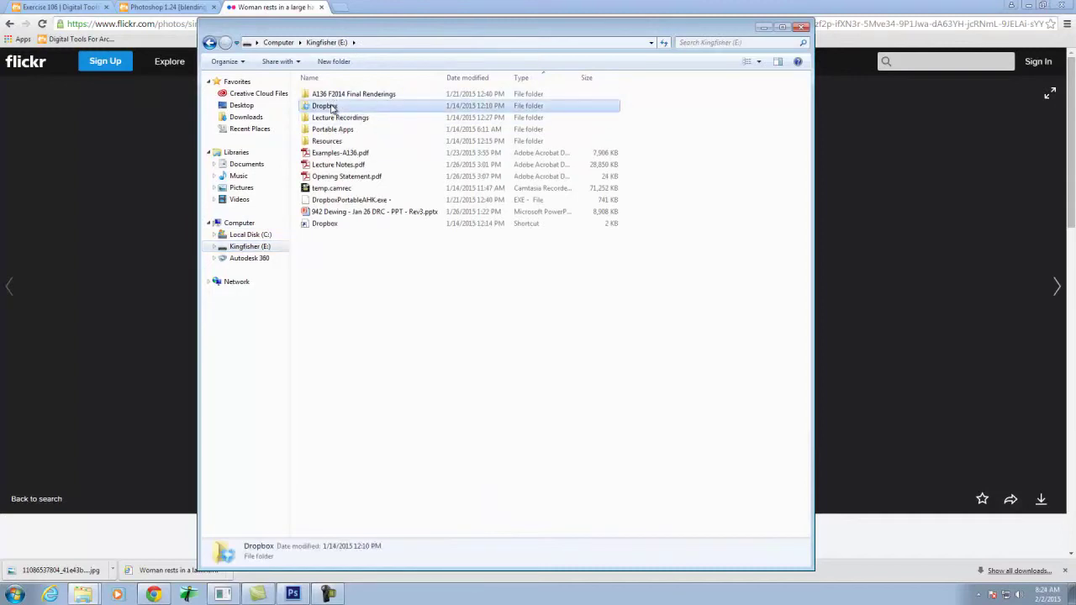
pyautogui.doubleClick(333, 95)
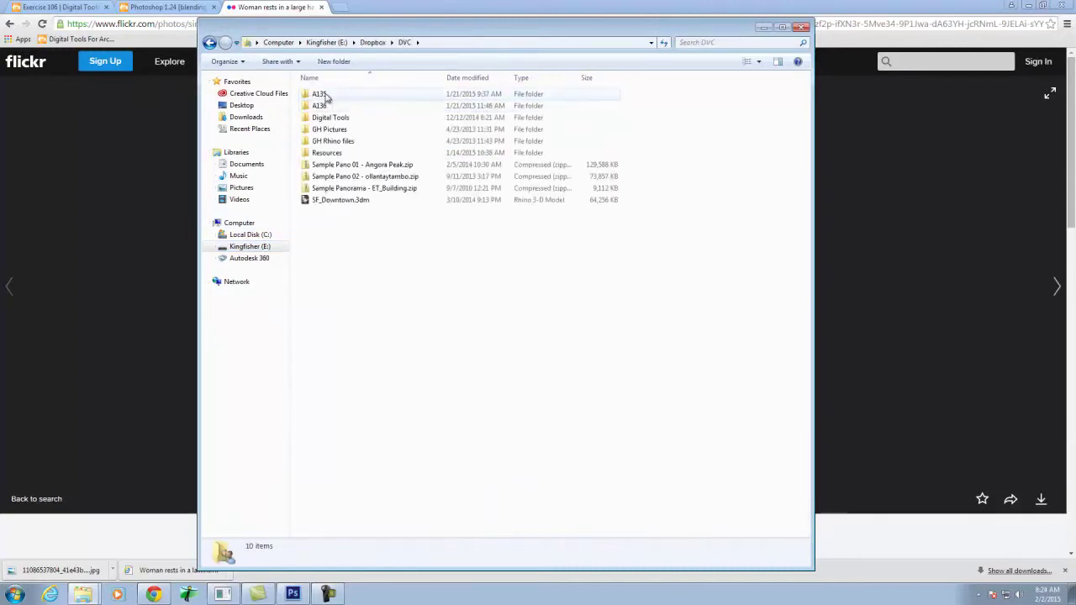
pyautogui.doubleClick(328, 95)
pyautogui.doubleClick(357, 95)
pyautogui.doubleClick(320, 118)
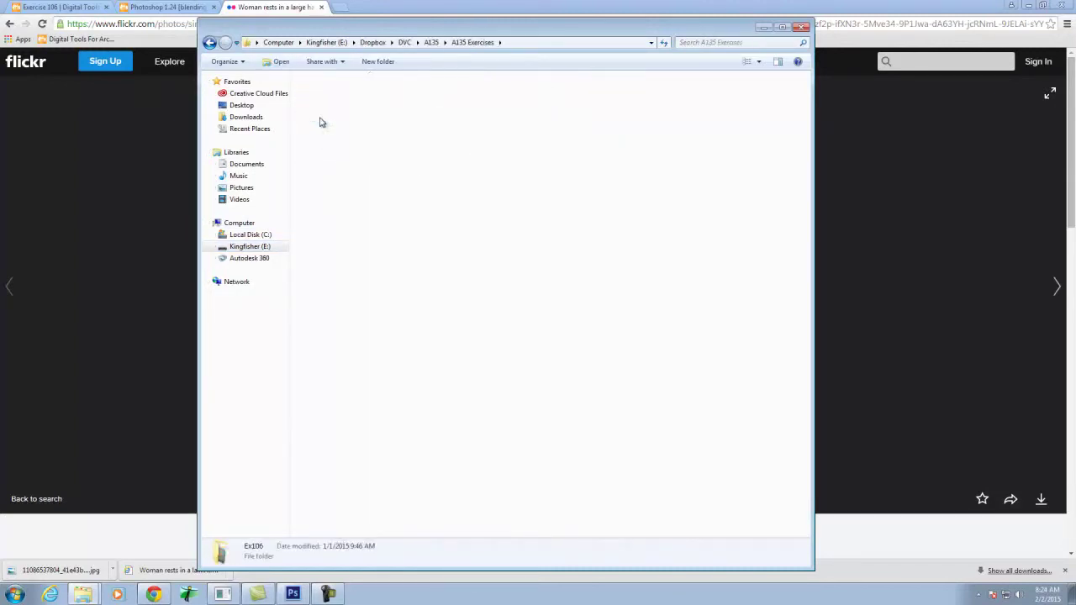
pyautogui.rightClick(374, 296)
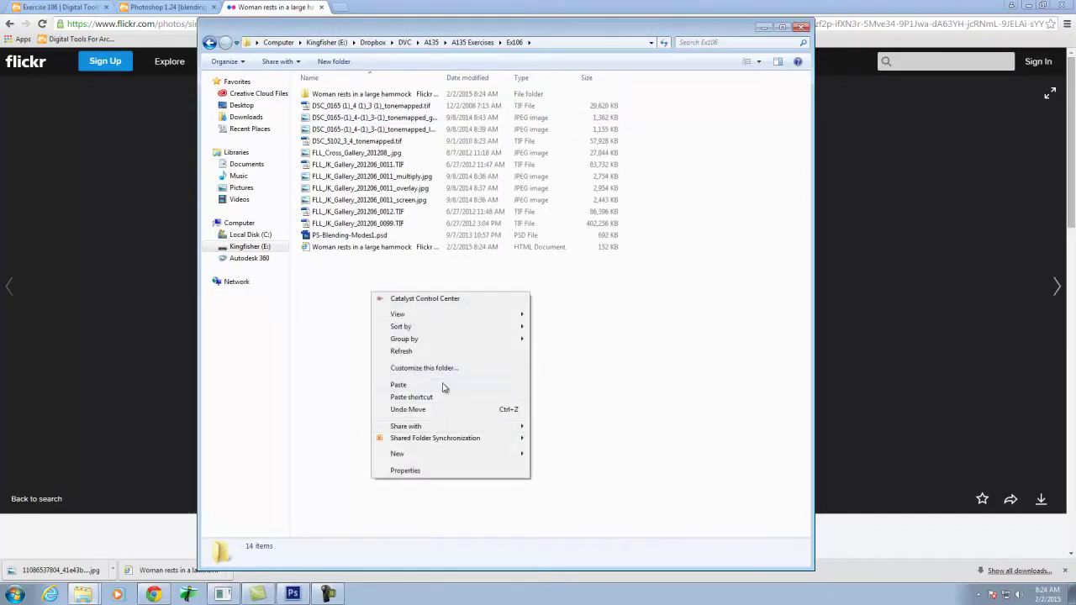
pyautogui.click(443, 384)
pyautogui.click(352, 294)
pyautogui.click(358, 260)
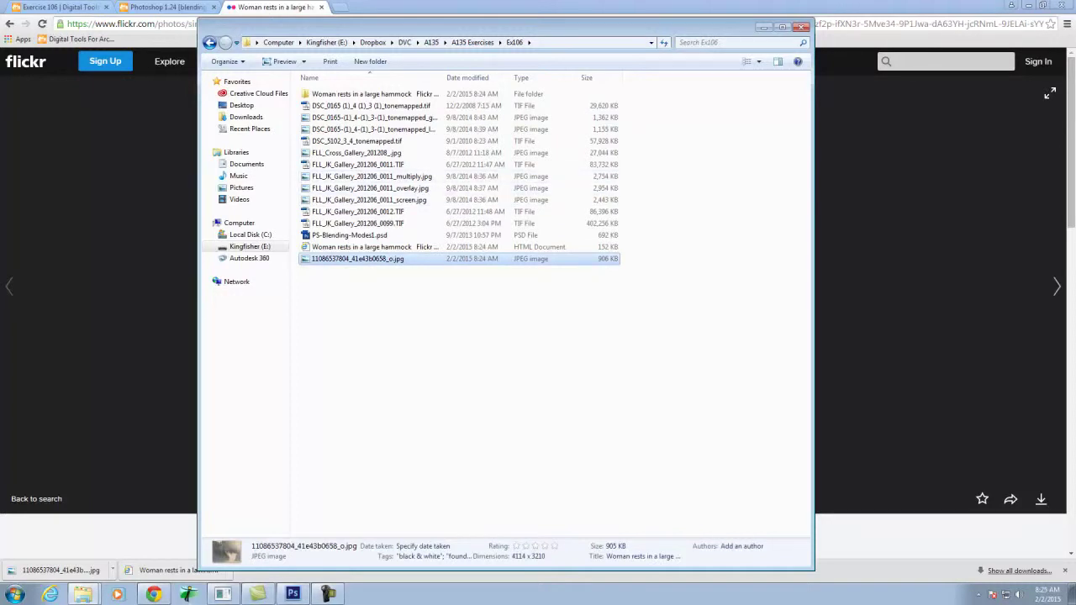
# Switch to Photoshop and try to open the saved "Woman rests in a large hammock" HTML file from Ex106
pyautogui.click(293, 595)
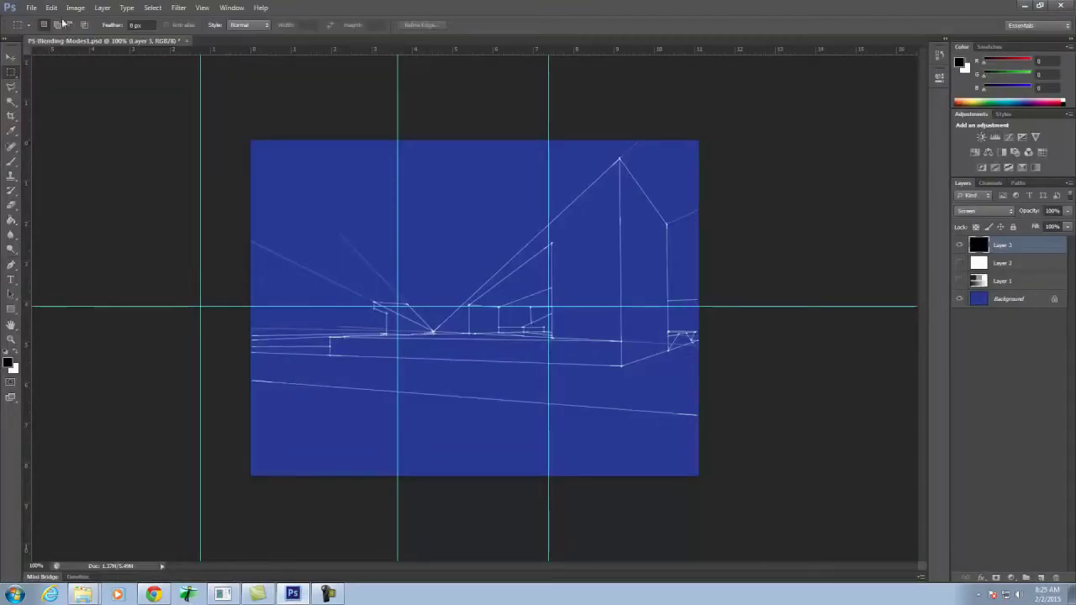
pyautogui.click(31, 8)
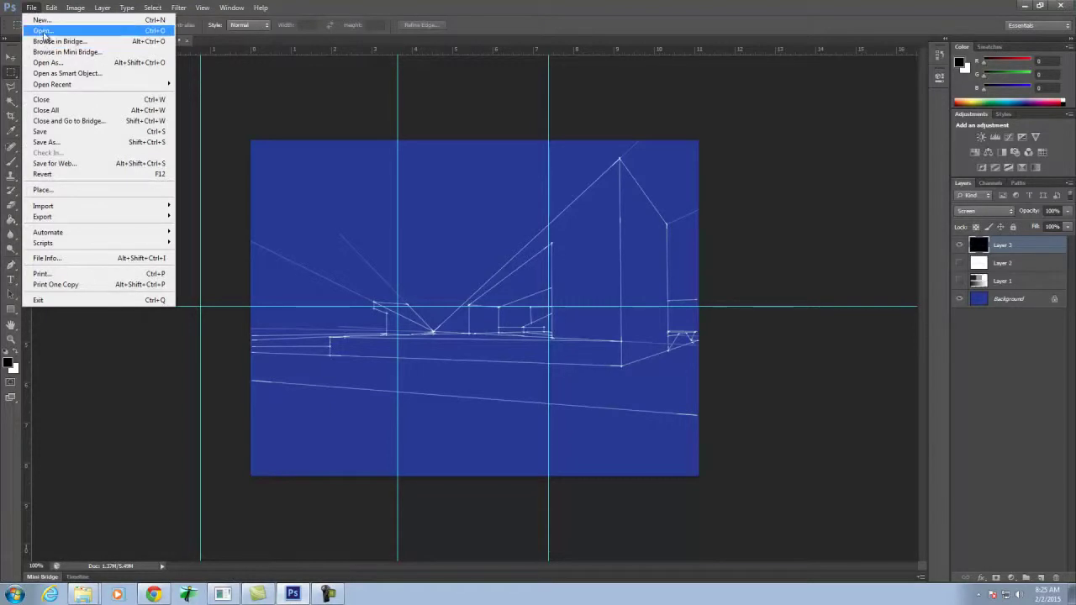
pyautogui.click(42, 30)
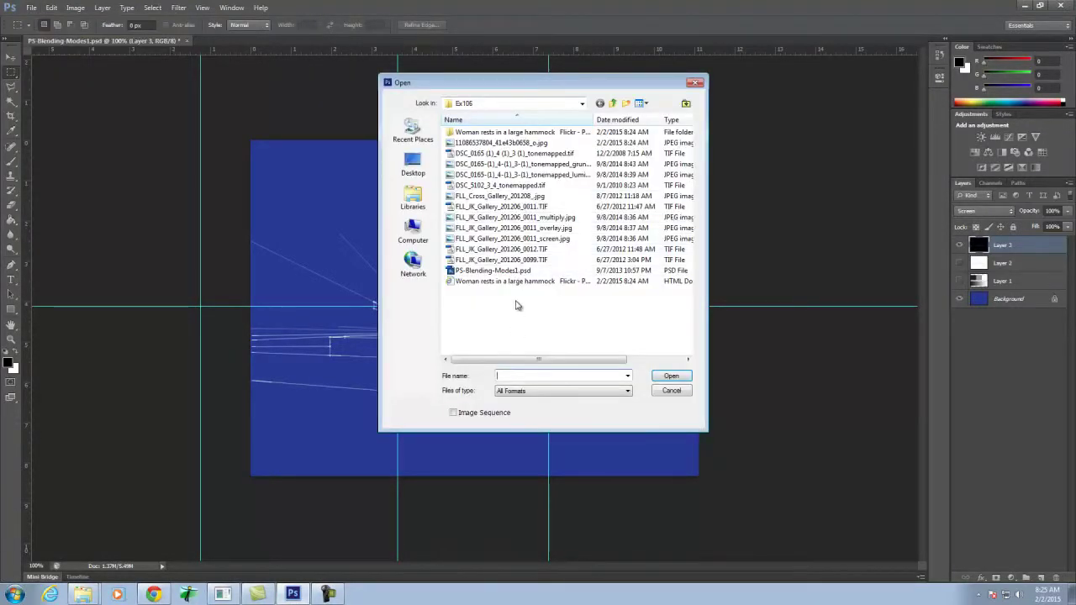
pyautogui.click(512, 281)
pyautogui.click(672, 377)
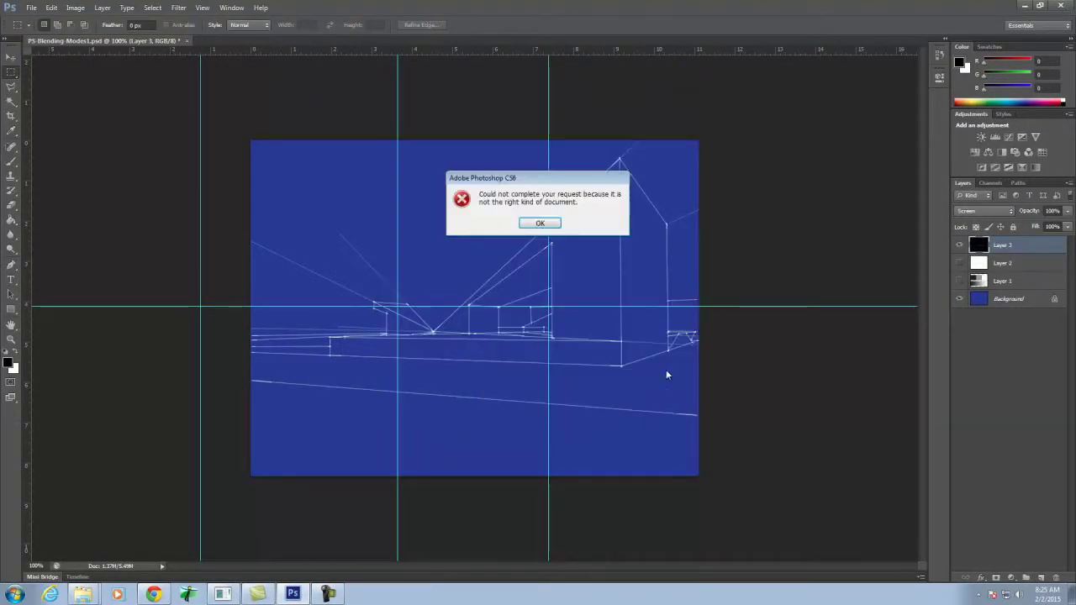
pyautogui.click(543, 223)
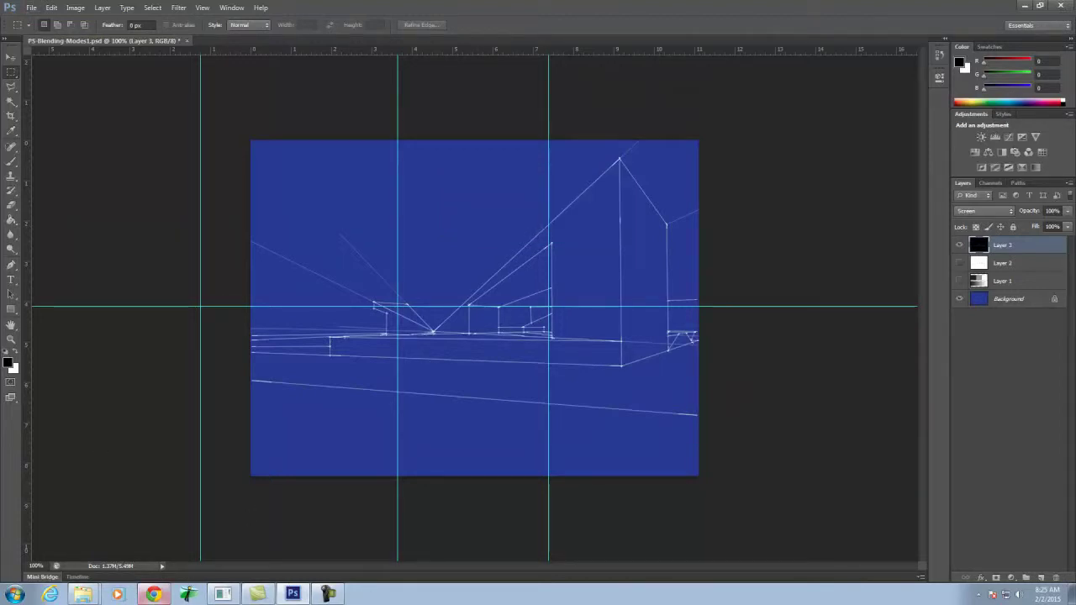
pyautogui.moveTo(84, 597)
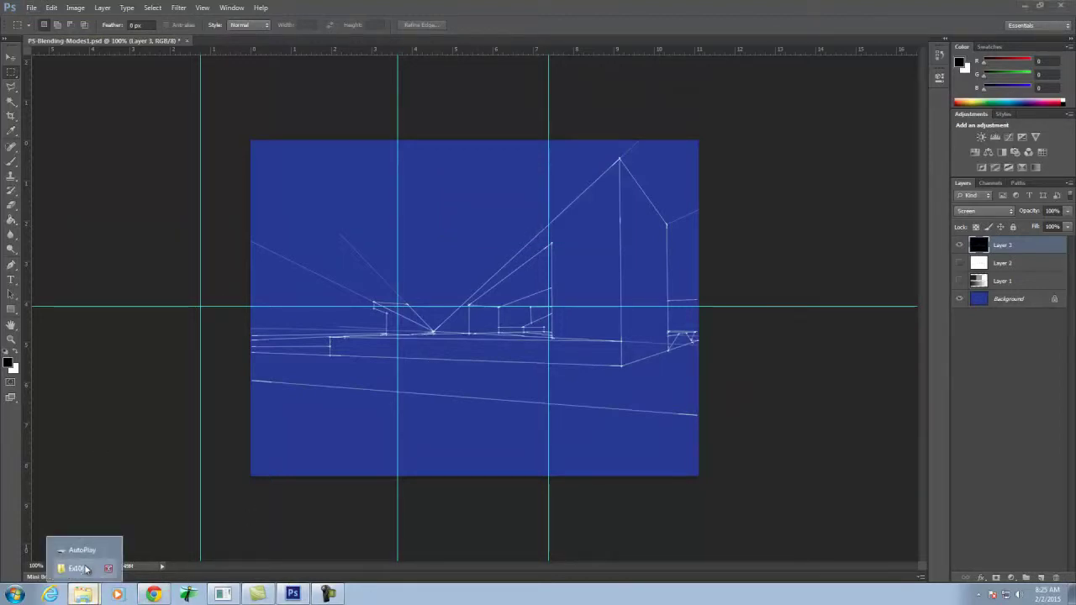
pyautogui.click(85, 572)
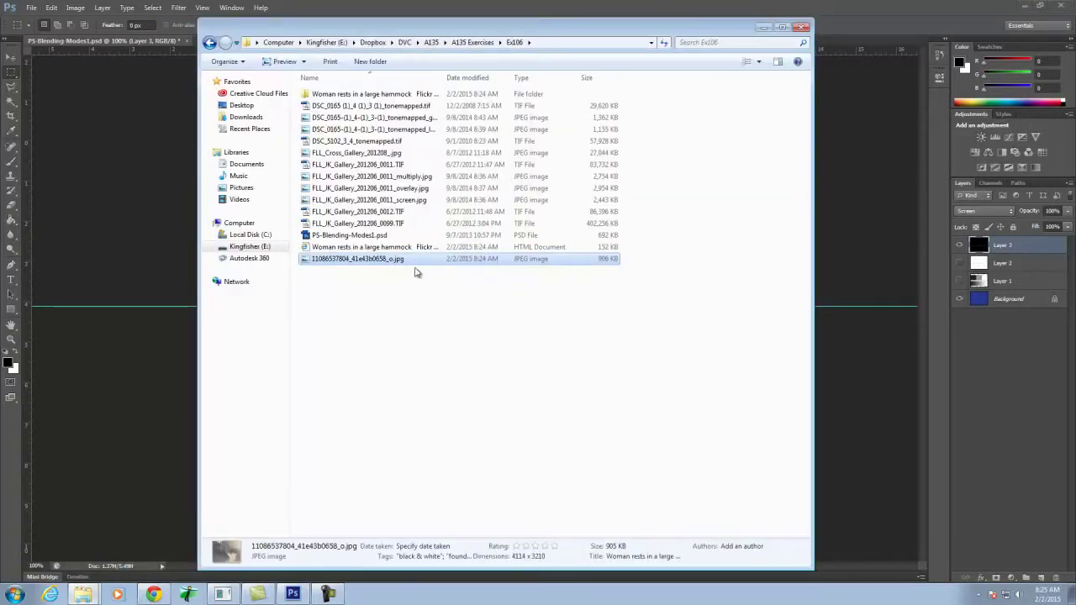
pyautogui.moveTo(370, 262); pyautogui.dragTo(161, 253)
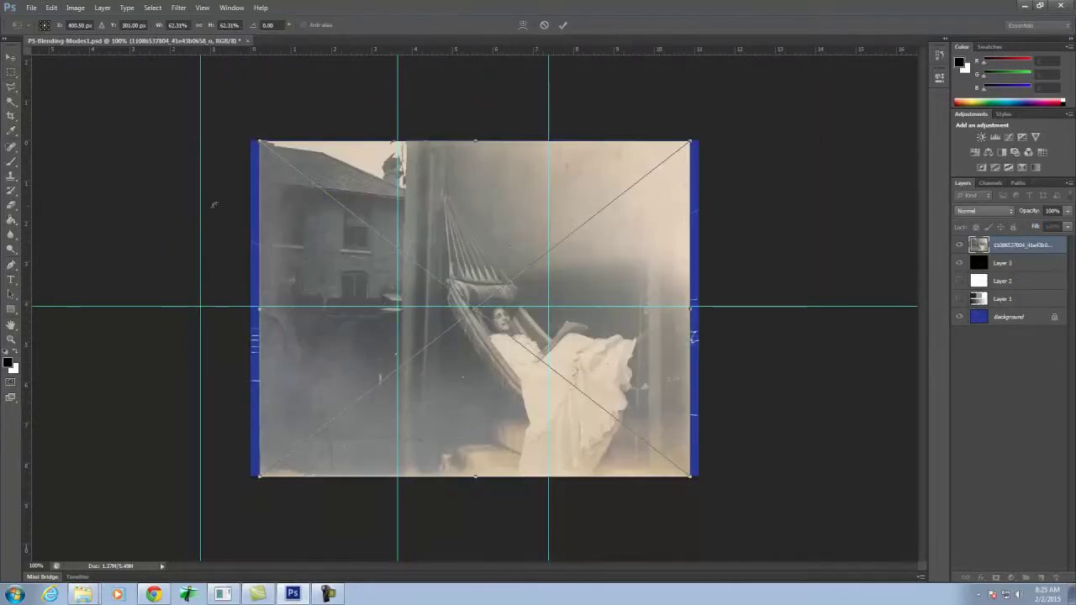
pyautogui.click(544, 26)
# Create a new document with the Default Photoshop Size preset, 7 × 5 inches at 72 pixels/inch, RGB Color, white background
pyautogui.click(31, 7)
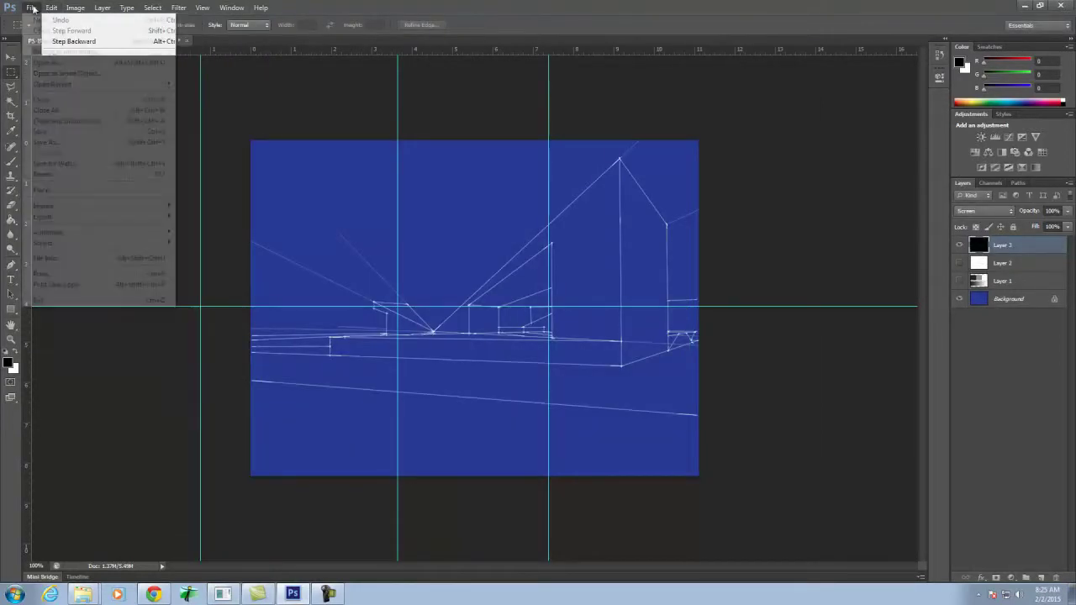
pyautogui.click(50, 20)
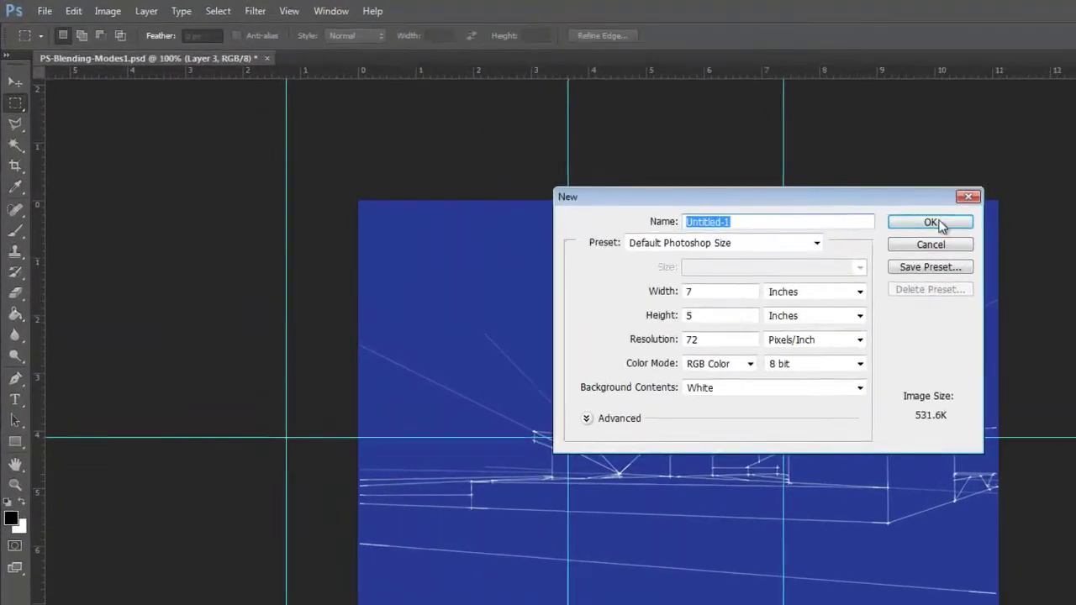
pyautogui.click(931, 222)
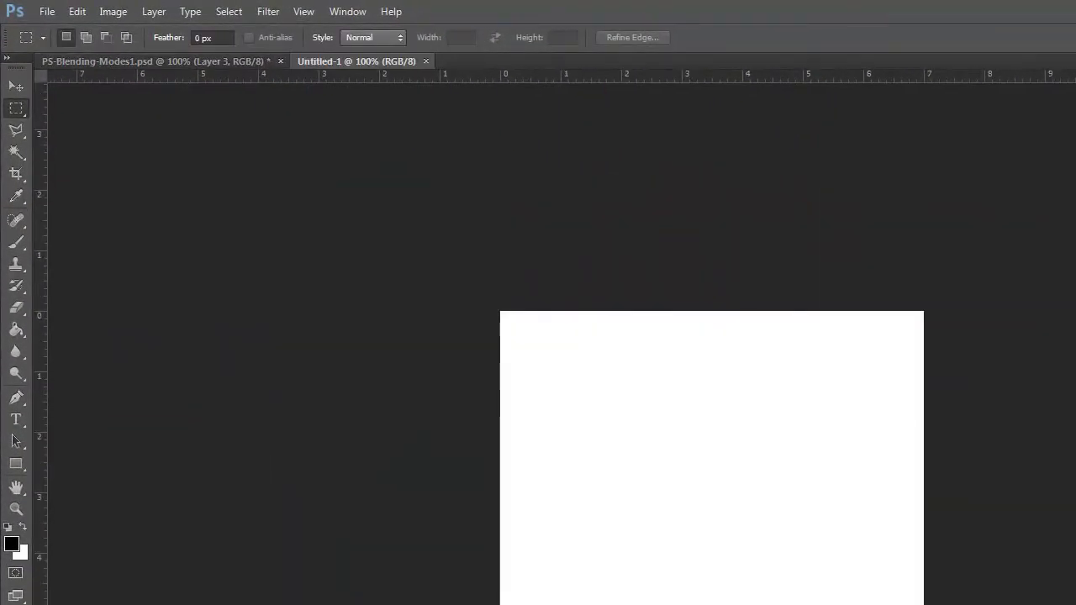
pyautogui.hotkey('alt', 'Tab')
pyautogui.moveTo(505, 391); pyautogui.dragTo(216, 439)
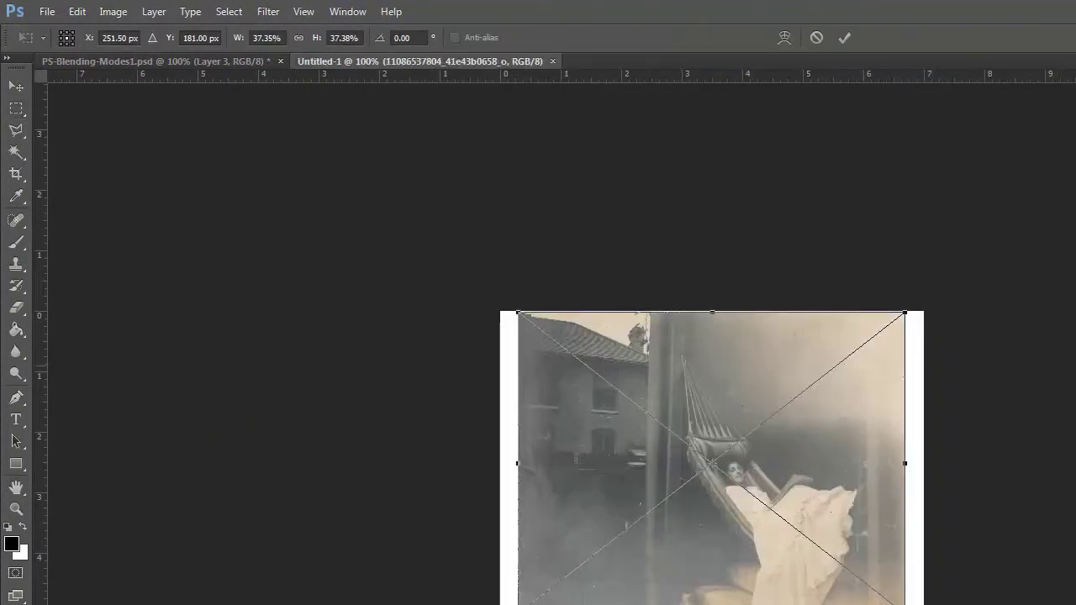
pyautogui.click(844, 37)
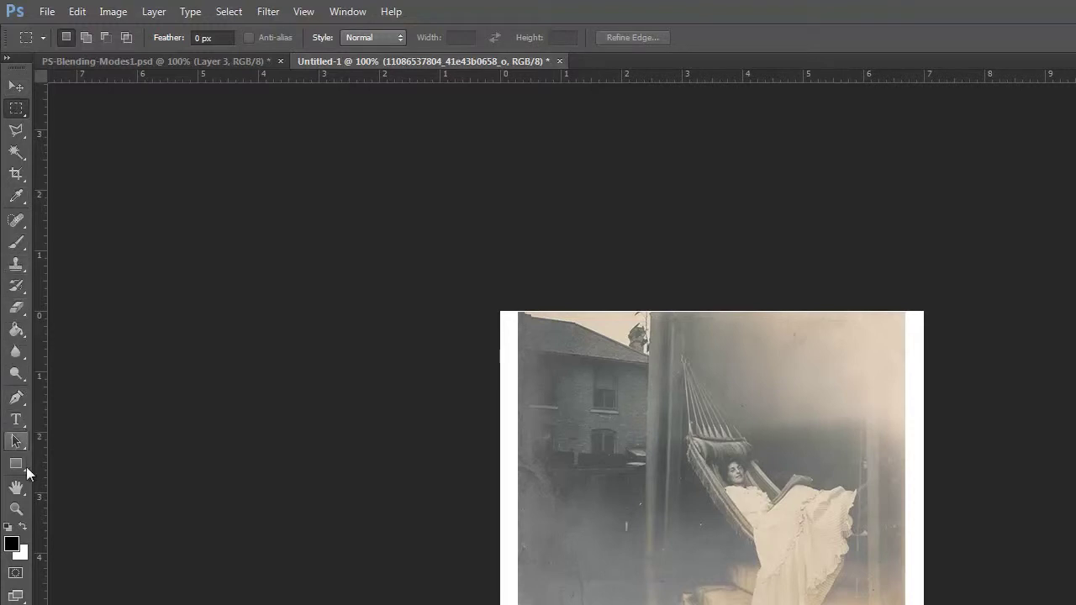
# Crop the canvas at both sides to the photo's edges, removing the white margins, and fit the image on screen
pyautogui.click(16, 173)
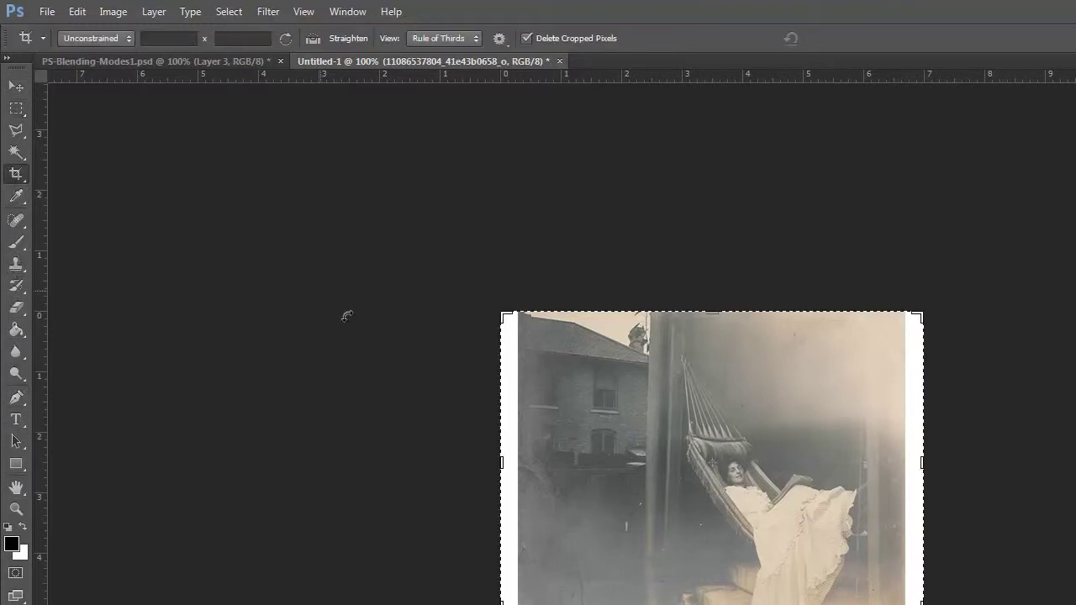
pyautogui.moveTo(507, 456); pyautogui.dragTo(514, 455)
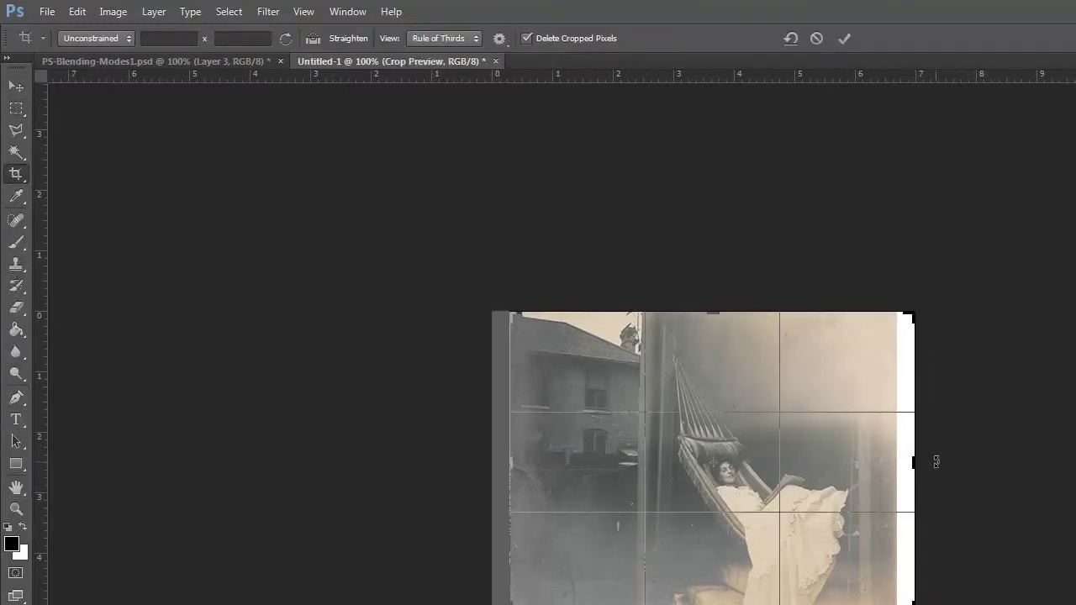
pyautogui.moveTo(917, 463); pyautogui.dragTo(908, 464)
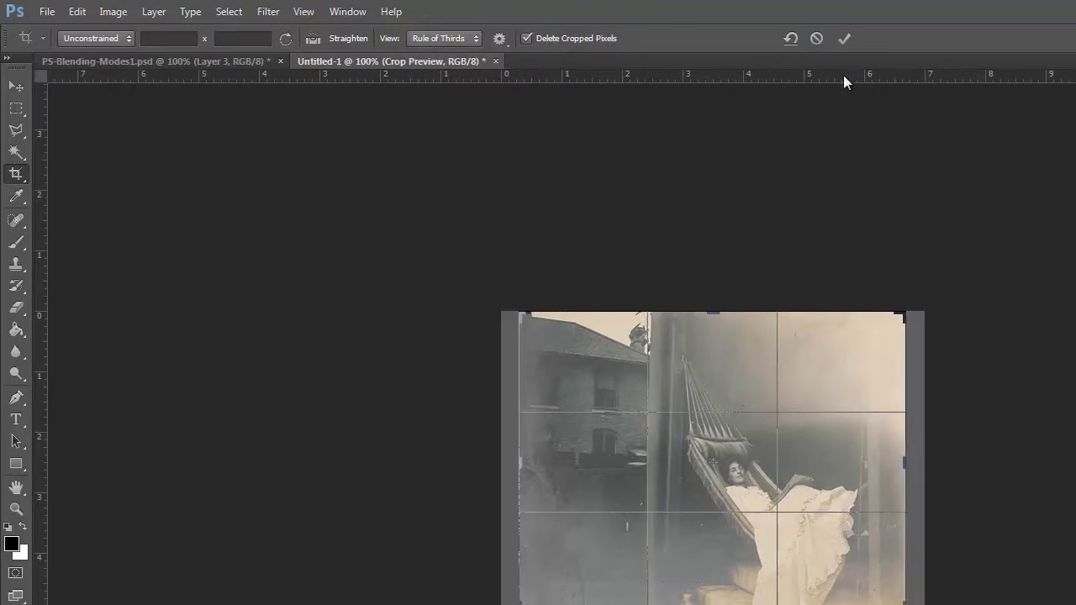
pyautogui.click(843, 38)
pyautogui.hotkey('ctrl', 'shift', '0')
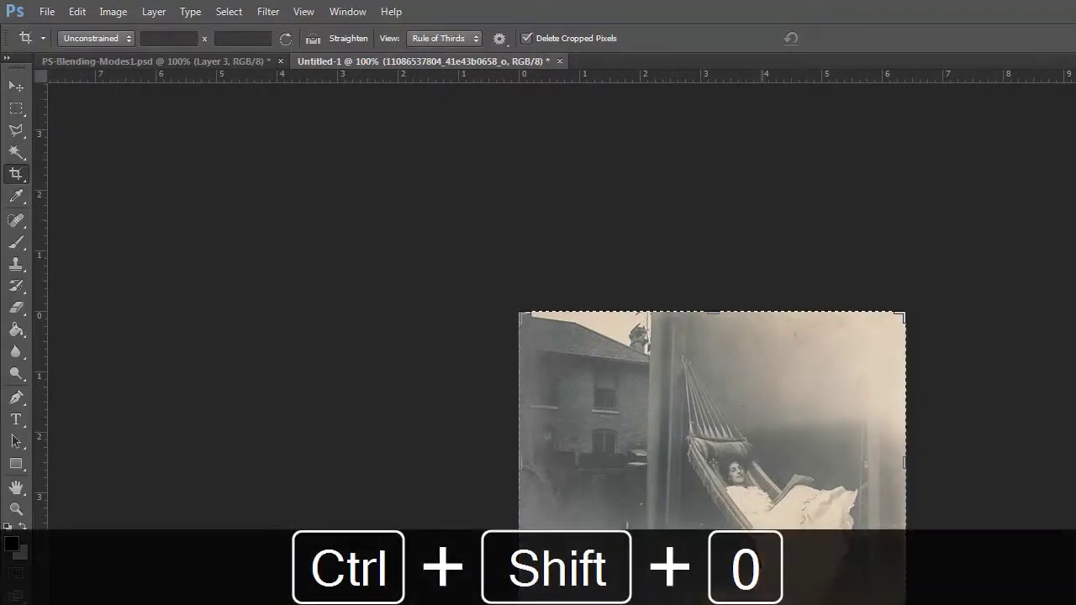
pyautogui.click(16, 108)
pyautogui.hotkey('ctrl', '0')
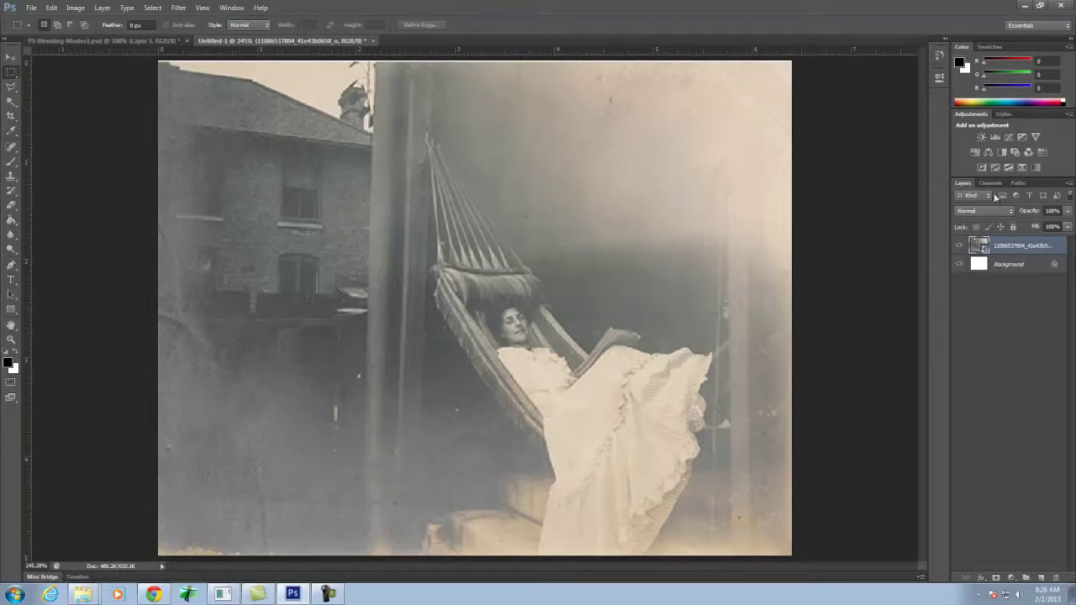
# Duplicate the hammock photo layer and set the copy's blending mode to Multiply
pyautogui.rightClick(1022, 245)
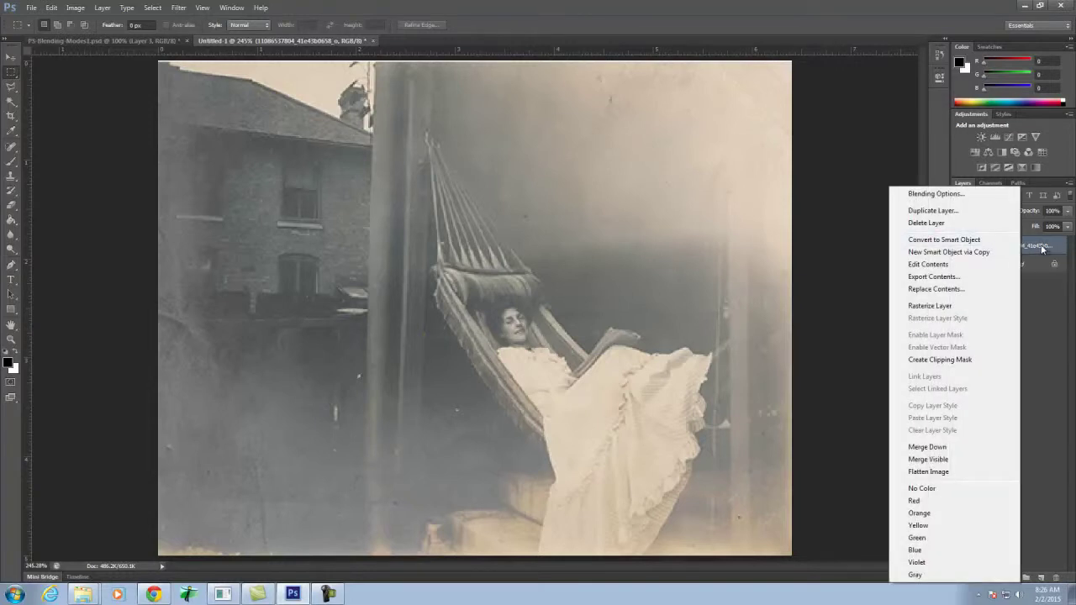
pyautogui.click(966, 210)
pyautogui.click(634, 183)
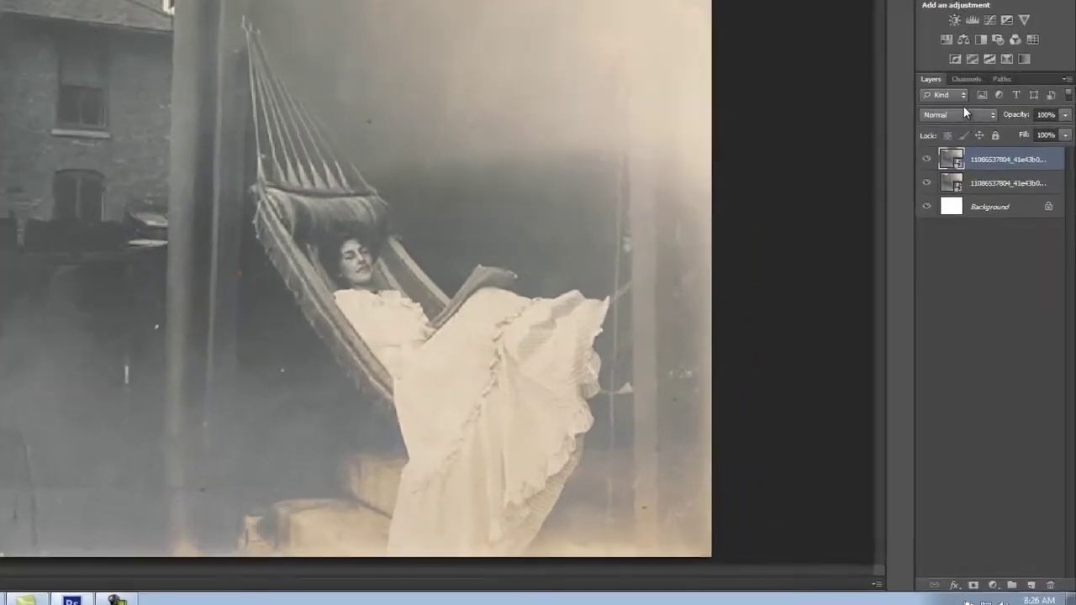
pyautogui.click(984, 213)
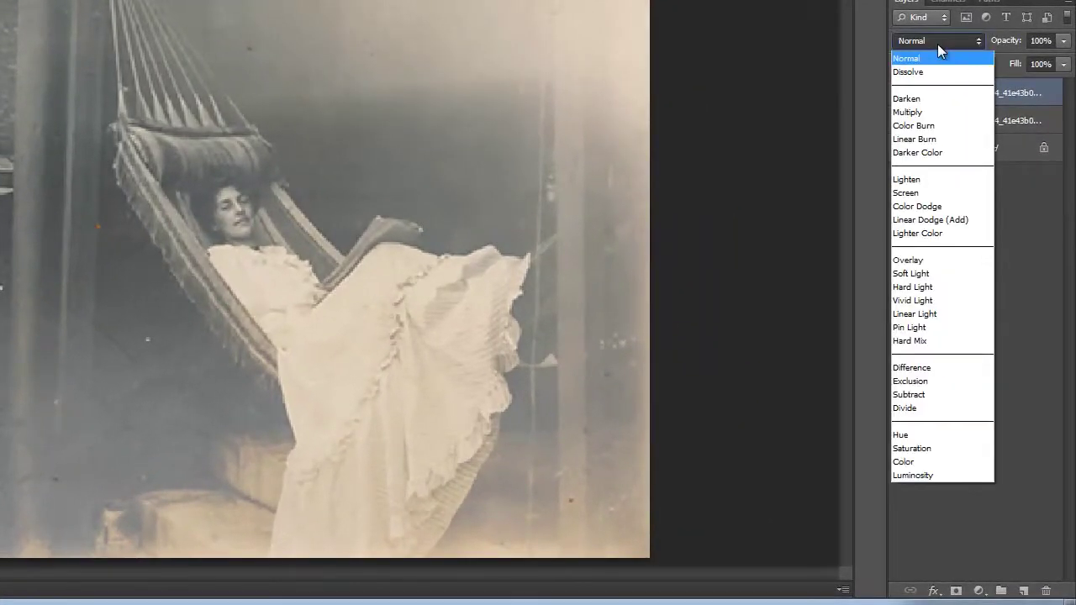
pyautogui.click(942, 113)
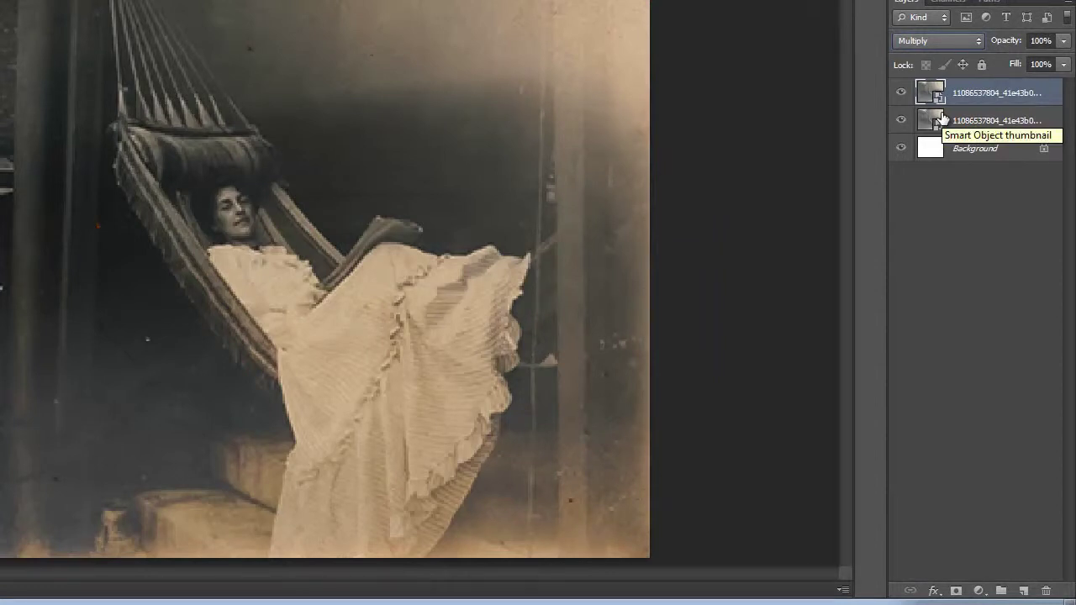
# Compare the Multiply result with the original photo by hiding and showing the duplicate layer
pyautogui.click(900, 94)
pyautogui.click(899, 94)
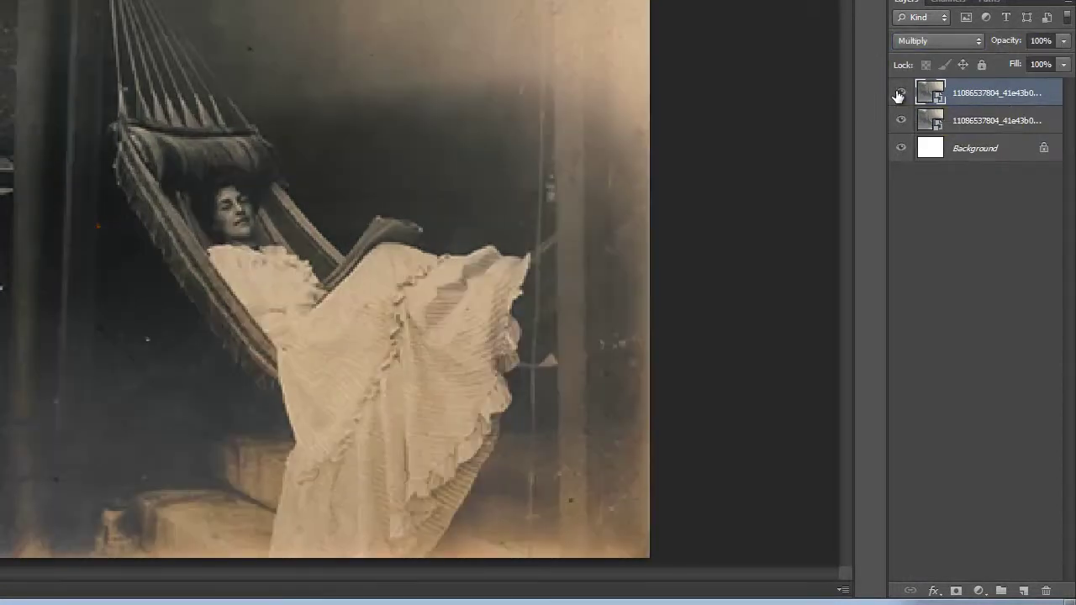
pyautogui.click(900, 94)
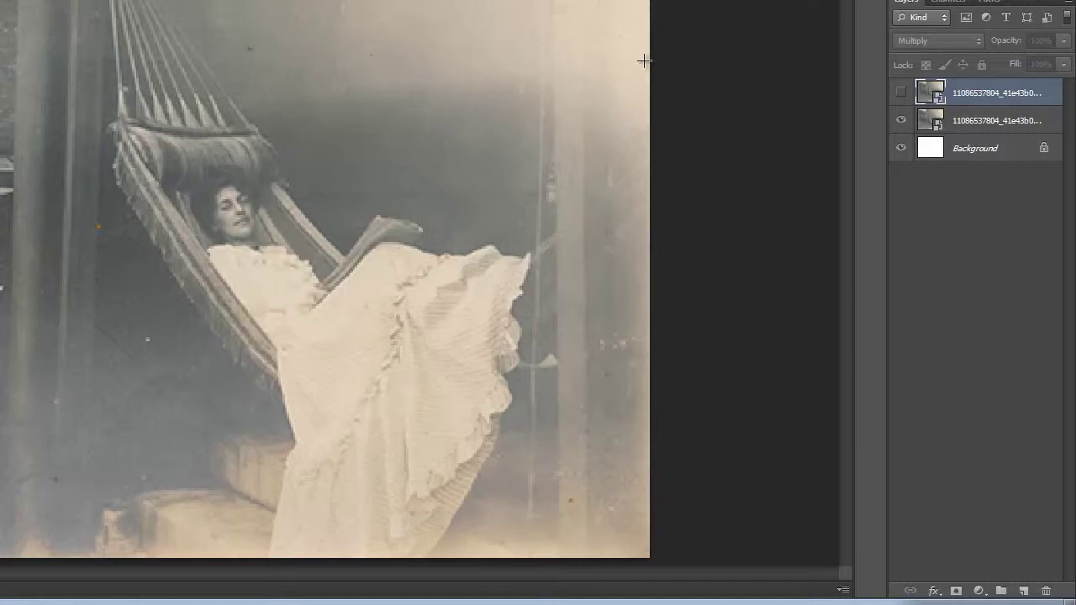
pyautogui.click(901, 93)
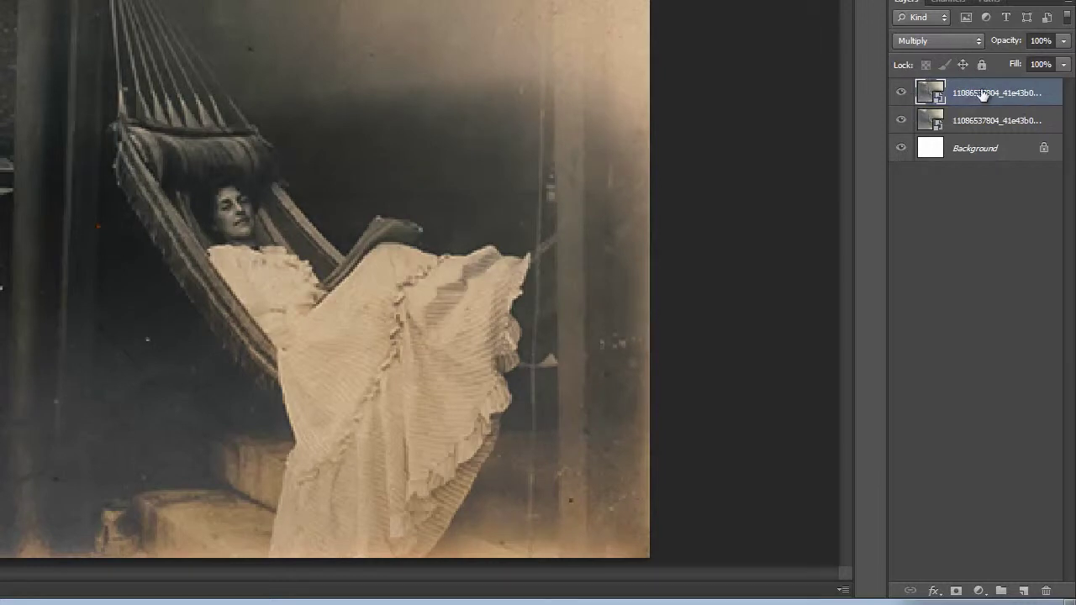
# Change the duplicate hammock layer's blending mode to Screen, compare it with the original, and leave the copy hidden
pyautogui.click(974, 43)
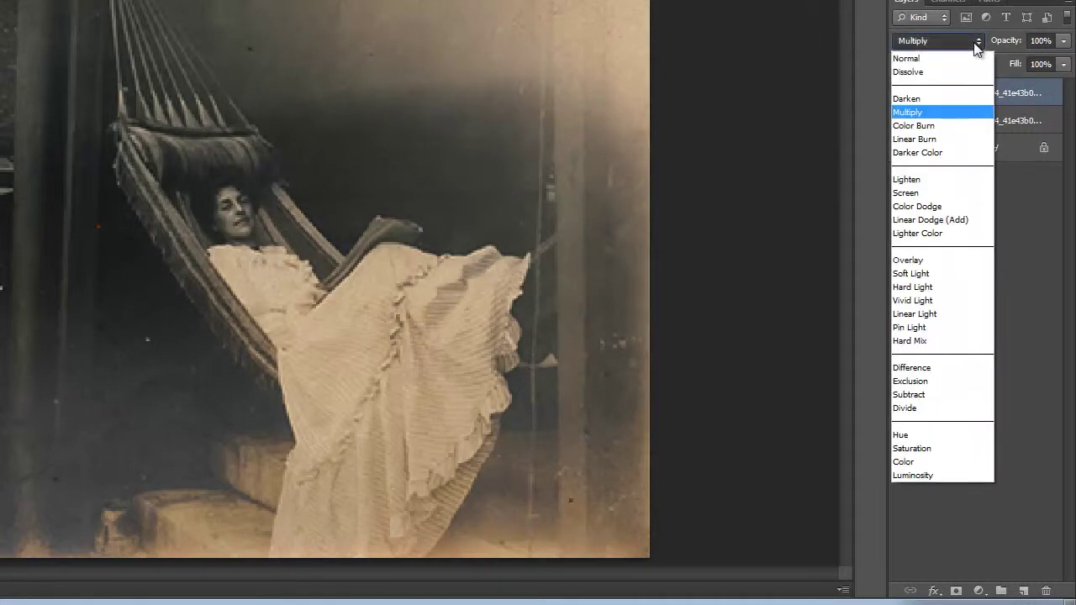
pyautogui.click(947, 194)
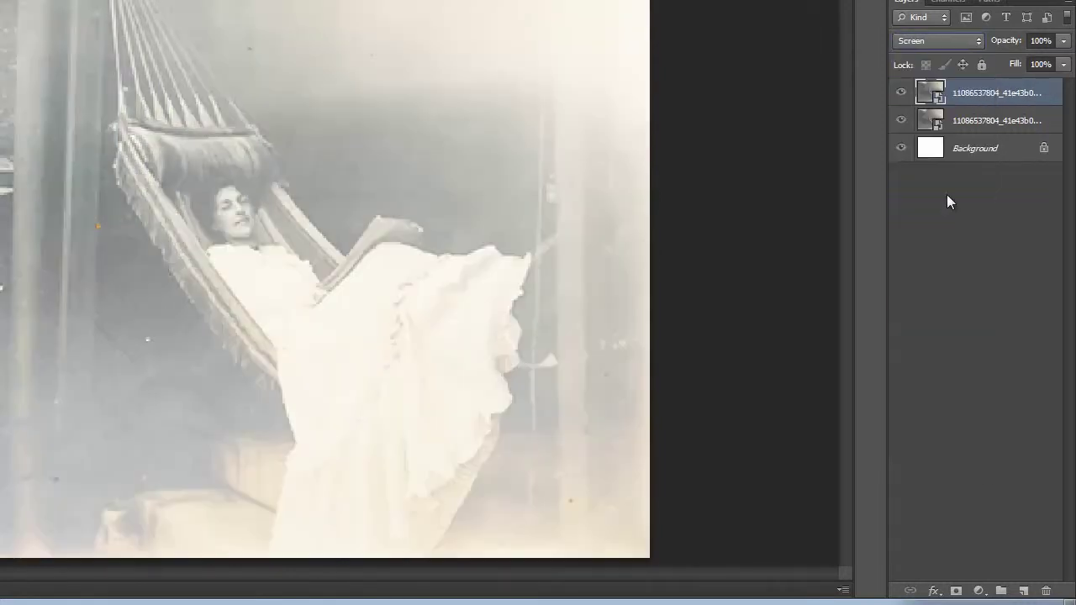
pyautogui.click(900, 92)
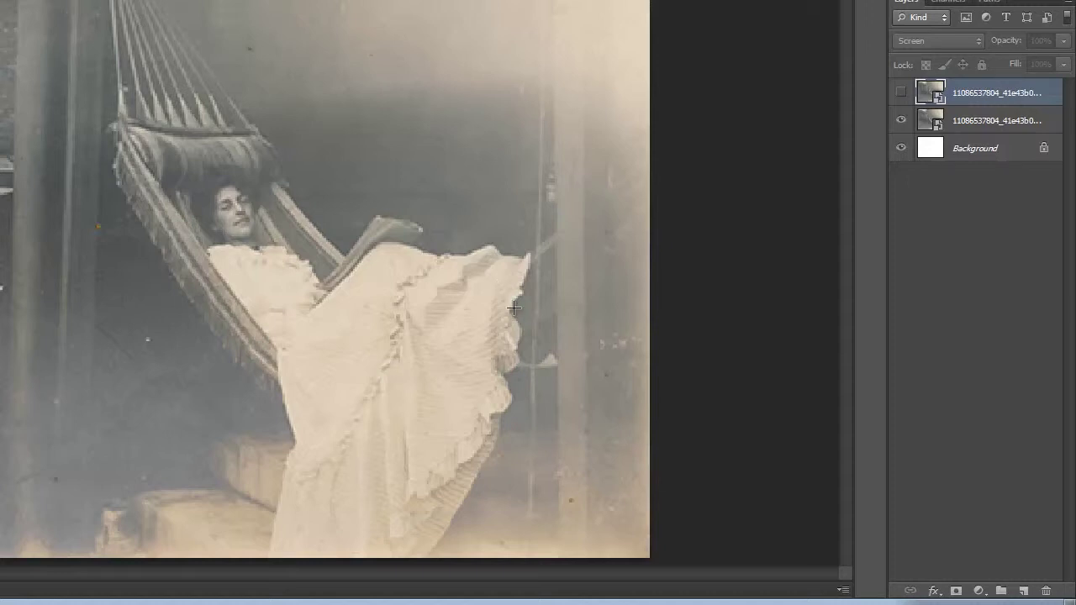
pyautogui.click(901, 91)
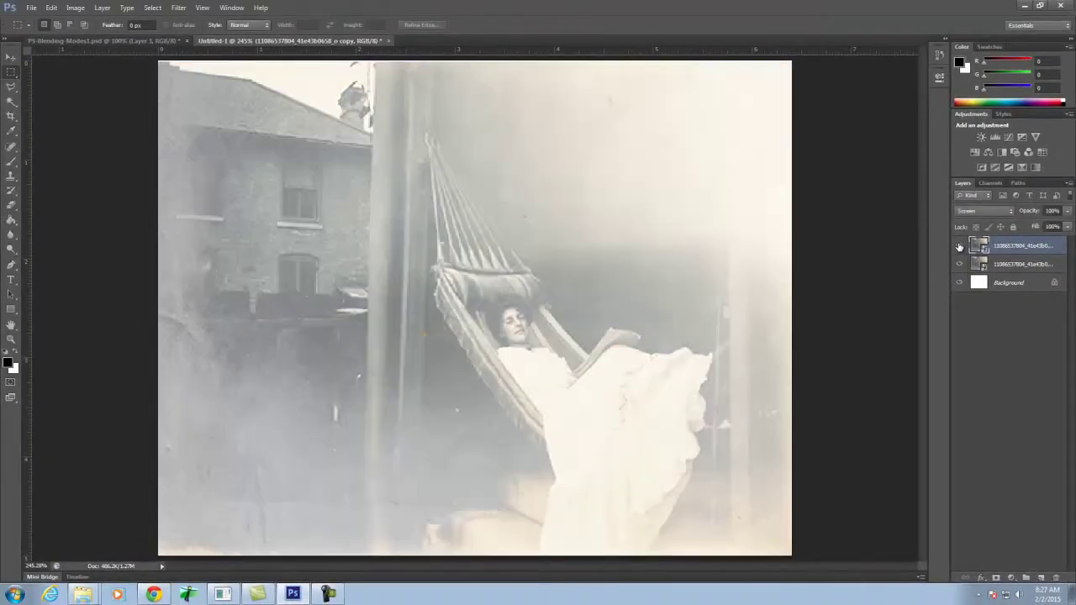
pyautogui.click(960, 246)
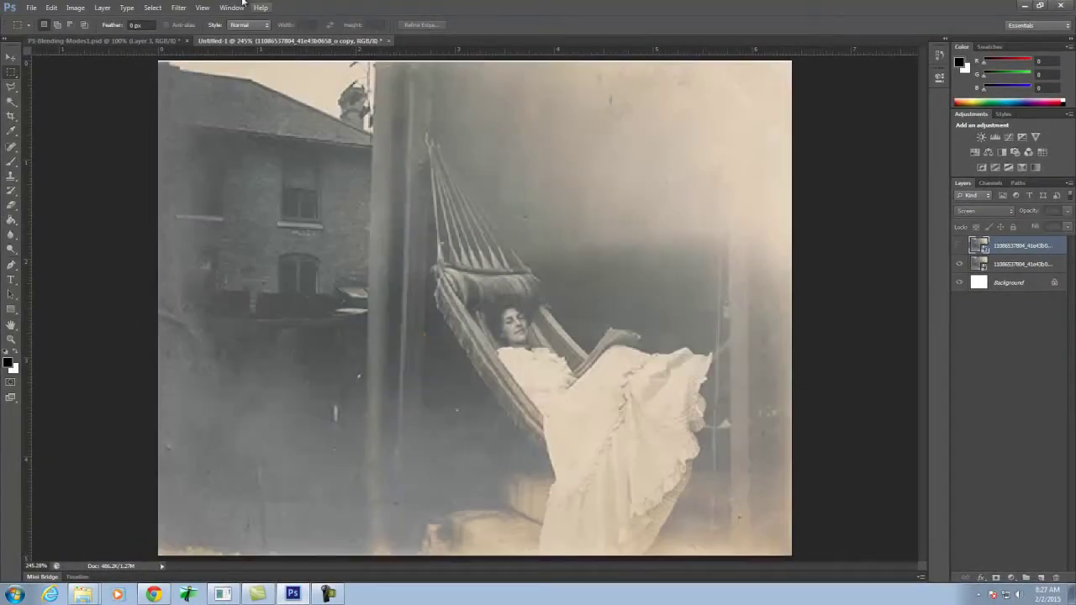
# Browse the Ex106 folder with large thumbnails and open FLL_JK_Gallery_201206_0011.TIF
pyautogui.click(31, 8)
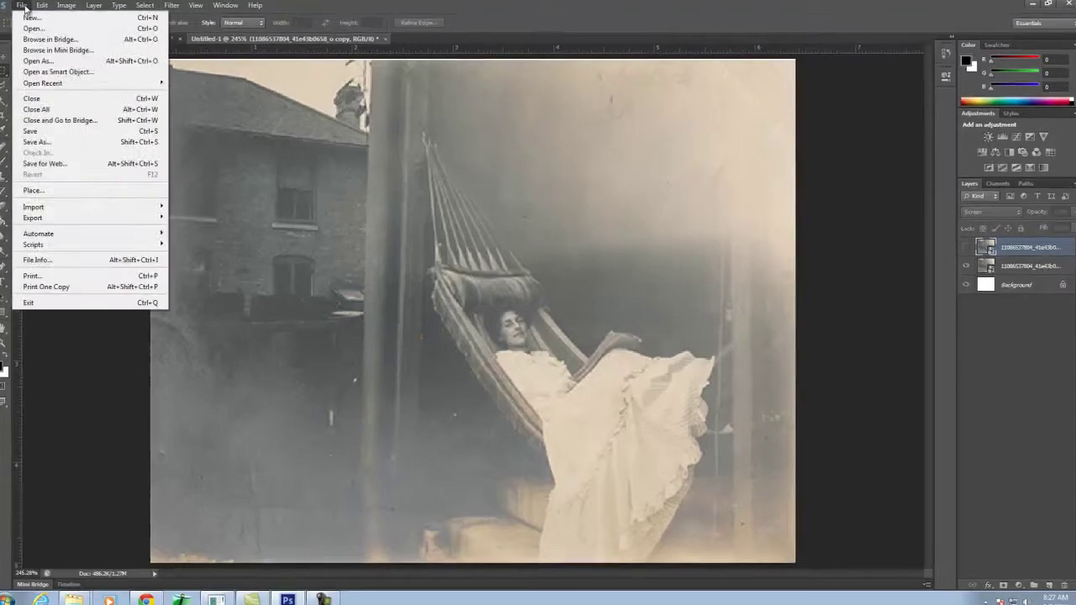
pyautogui.click(33, 28)
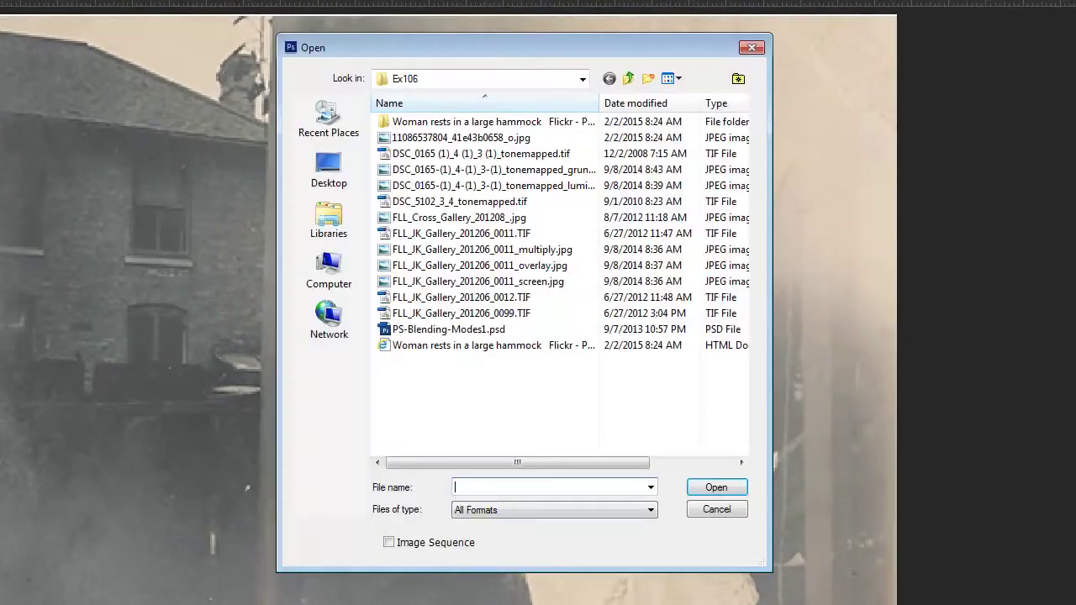
pyautogui.click(445, 220)
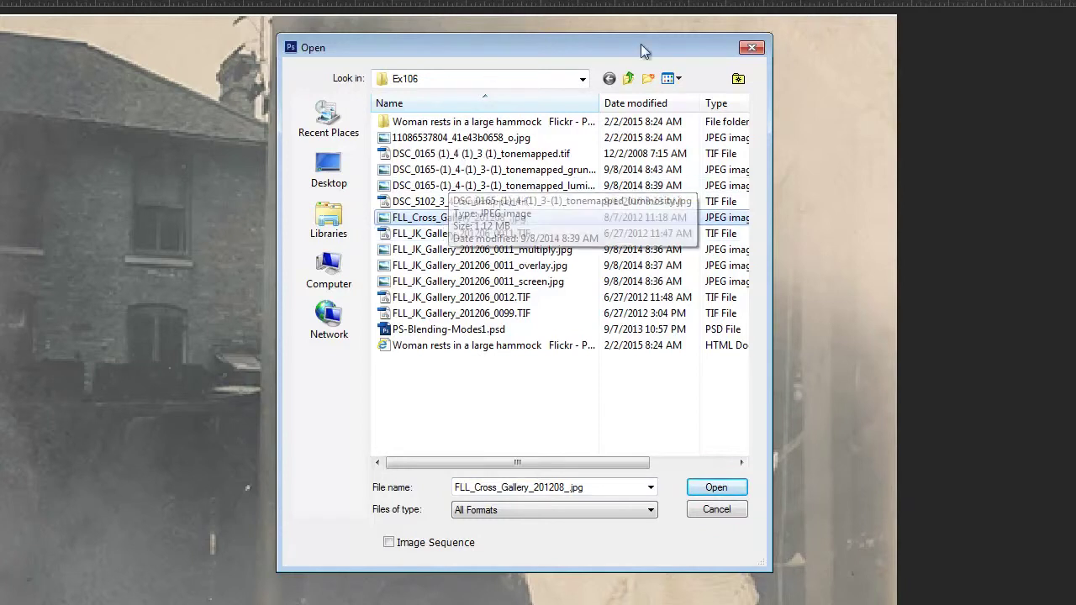
pyautogui.click(678, 78)
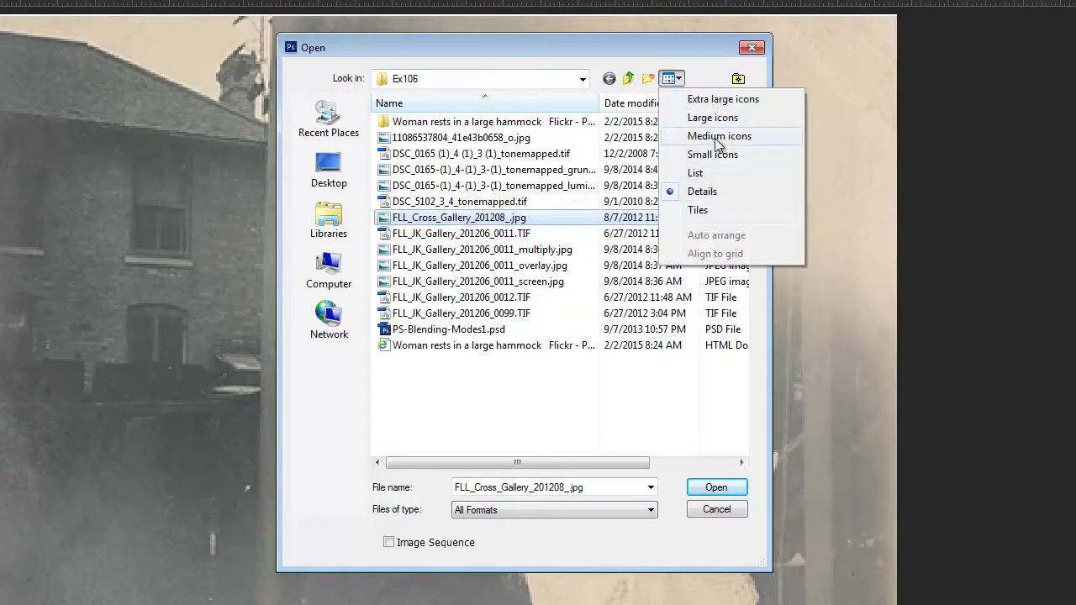
pyautogui.click(711, 119)
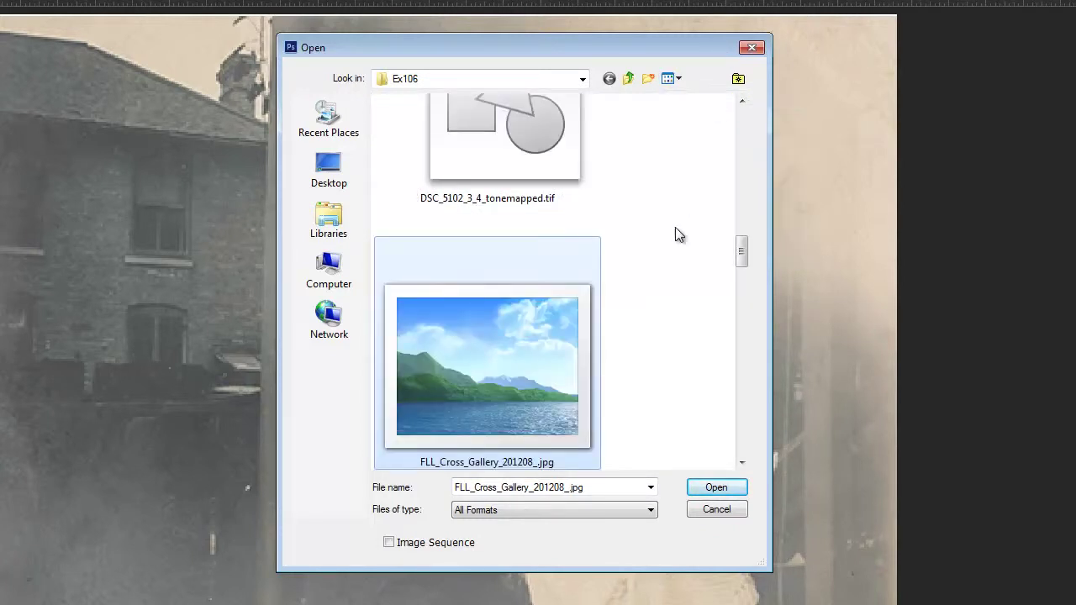
pyautogui.moveTo(745, 248); pyautogui.dragTo(745, 281)
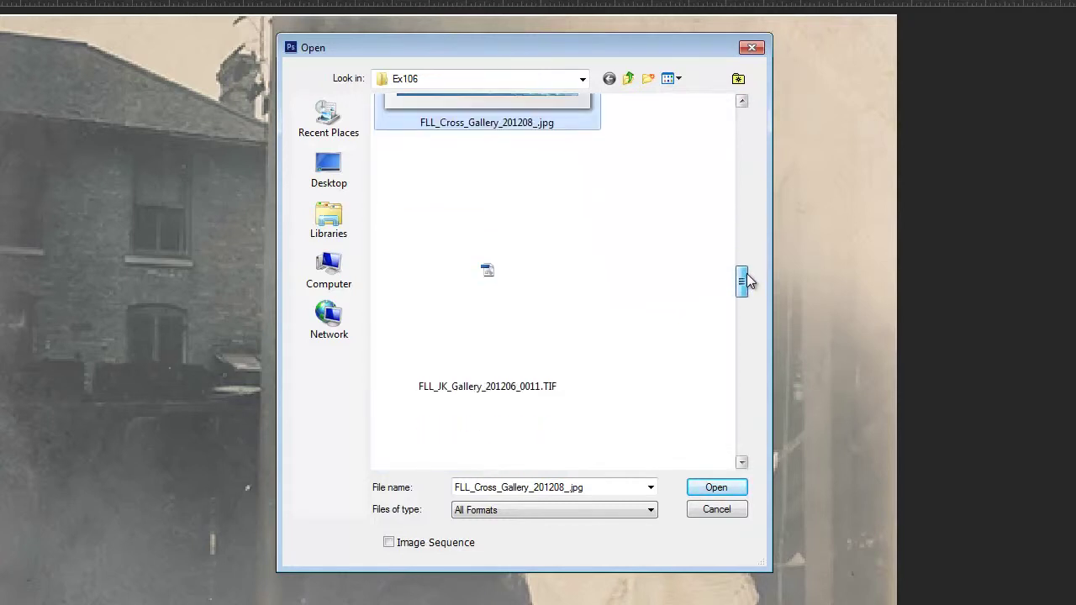
pyautogui.click(672, 79)
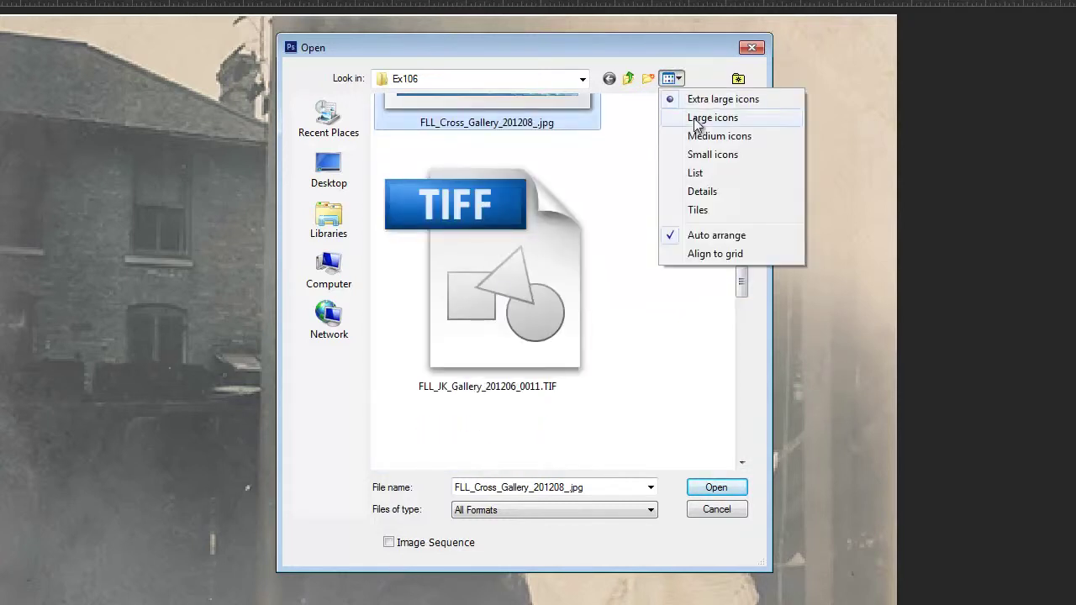
pyautogui.click(712, 120)
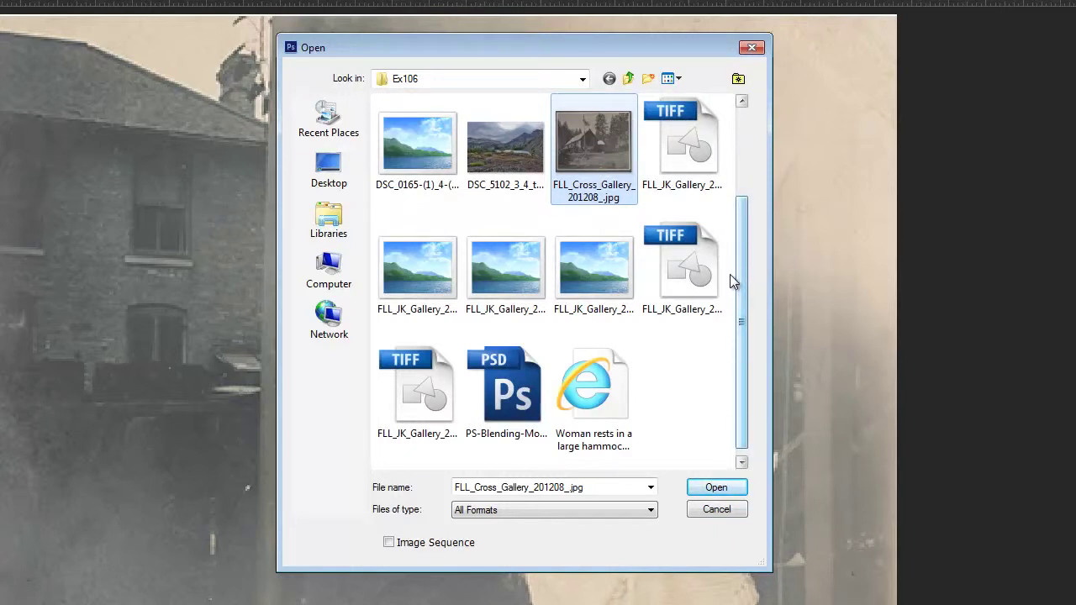
pyautogui.click(692, 144)
pyautogui.click(716, 488)
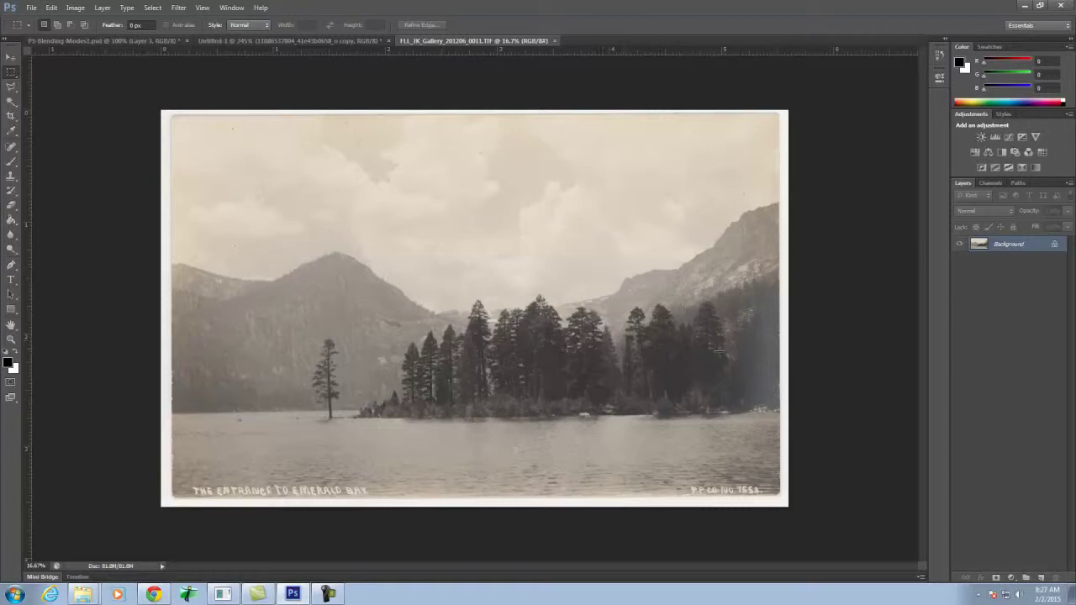
# Duplicate the Background layer of the Emerald Bay photo as "Background copy"
pyautogui.rightClick(1012, 244)
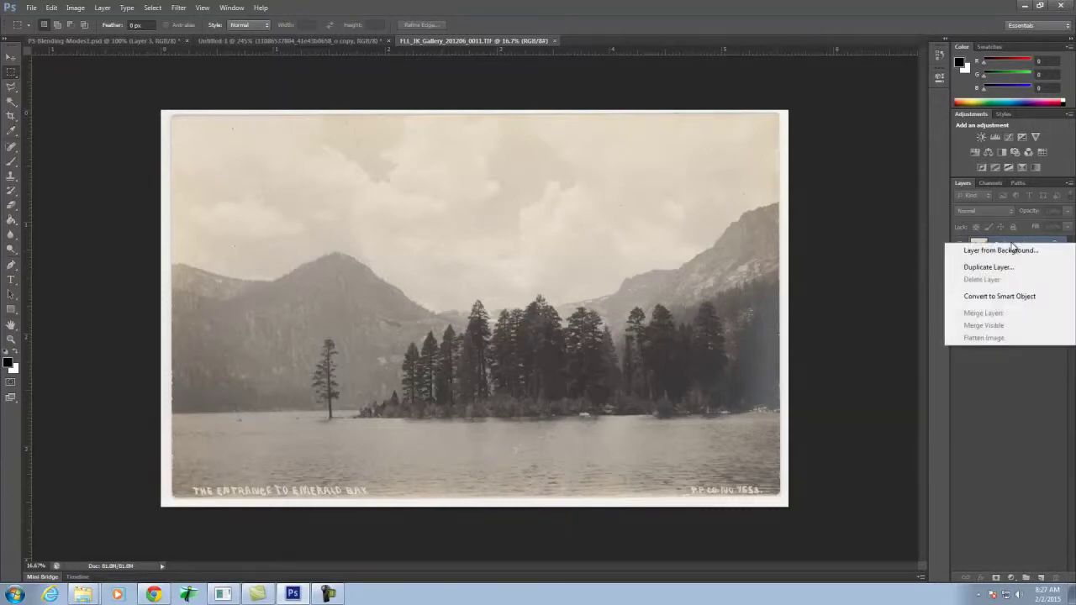
pyautogui.click(985, 267)
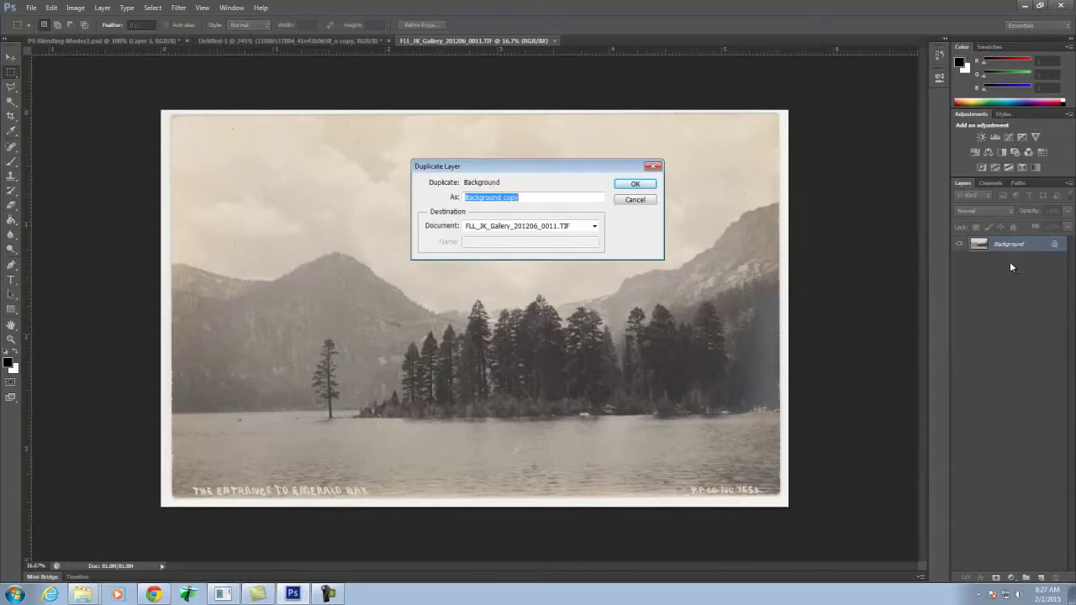
pyautogui.click(640, 186)
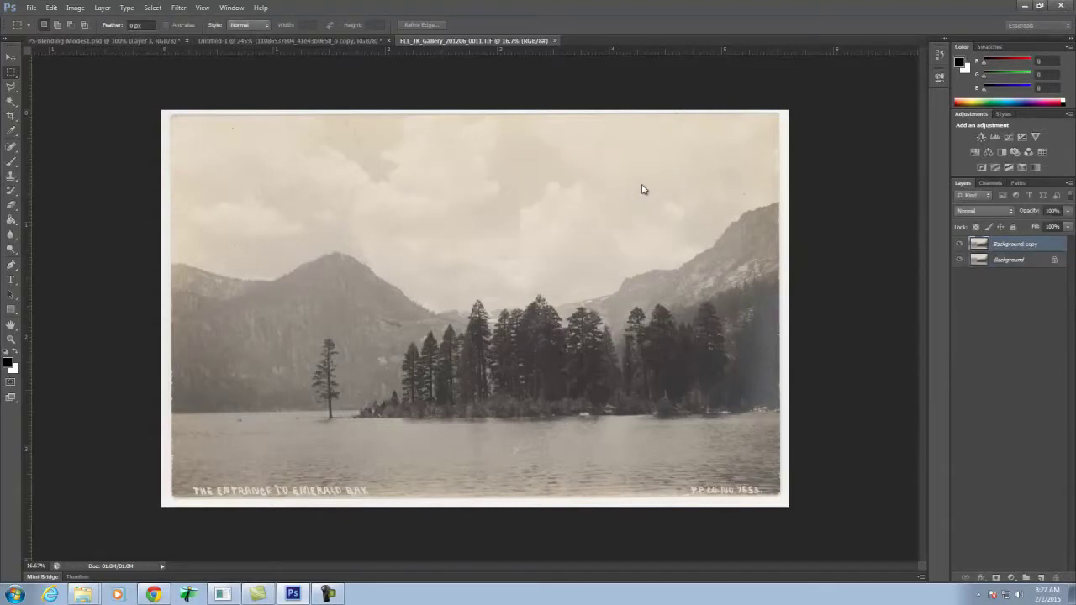
# Set the Background copy layer's blending mode to Screen and hide it to compare with the original photo
pyautogui.keyDown('ctrl'); pyautogui.click(1014, 245); pyautogui.keyUp('ctrl')
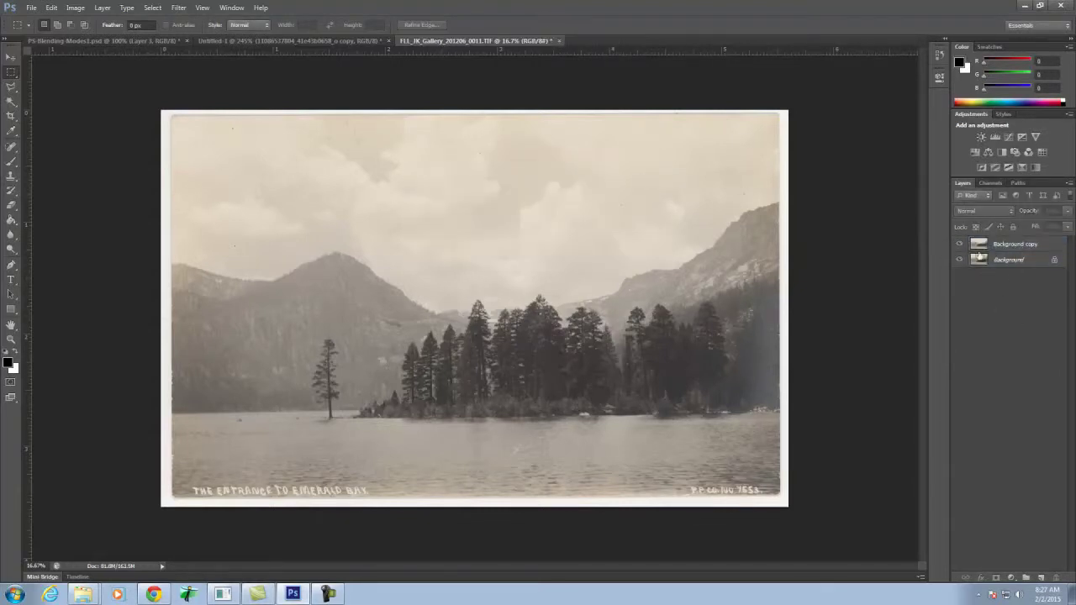
pyautogui.click(1014, 245)
pyautogui.click(988, 211)
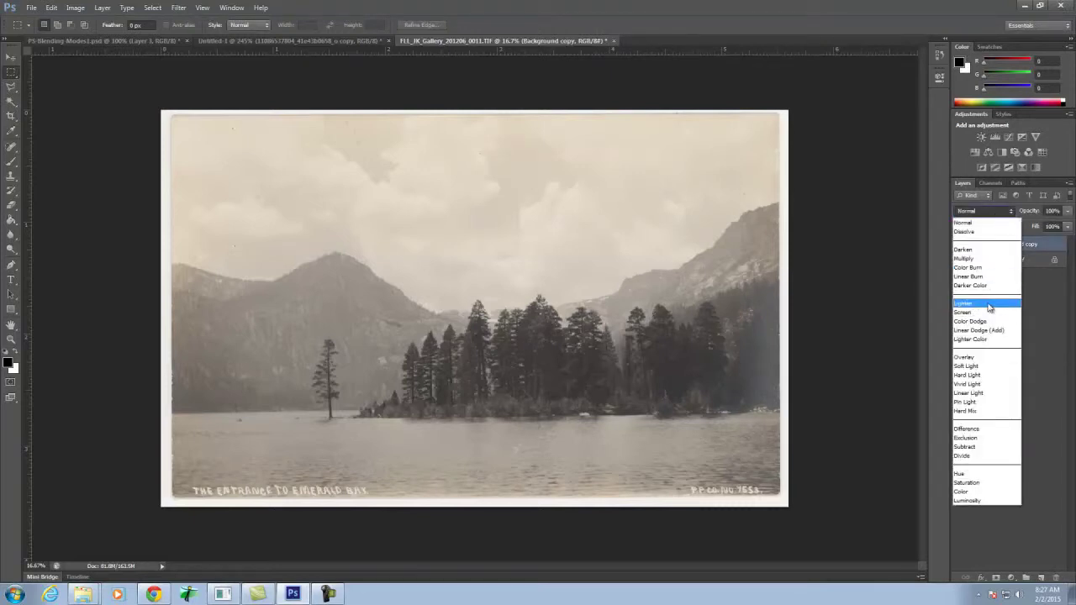
pyautogui.click(987, 312)
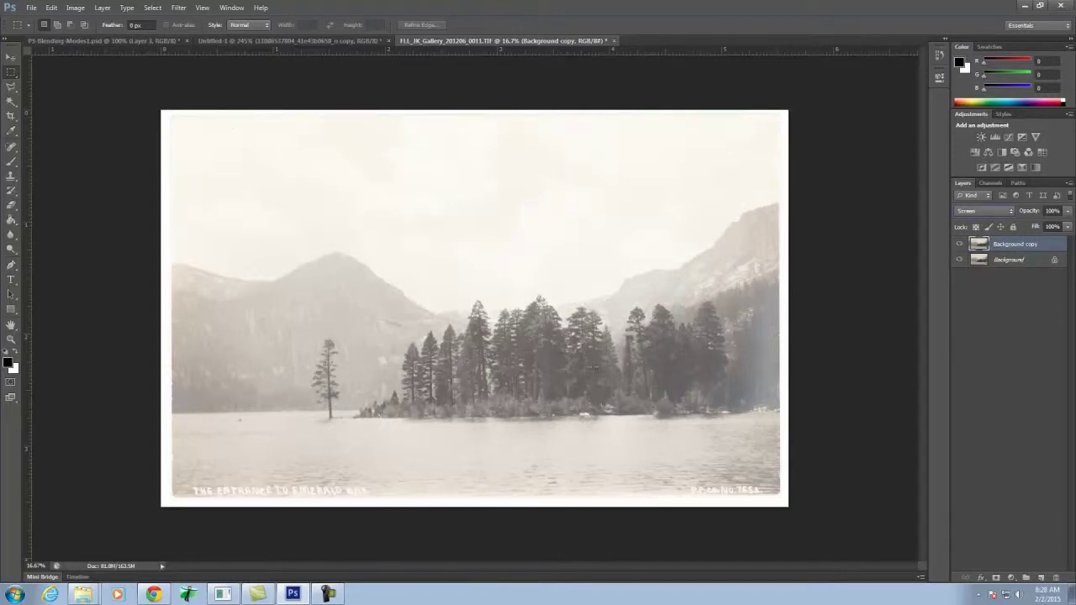
pyautogui.click(959, 243)
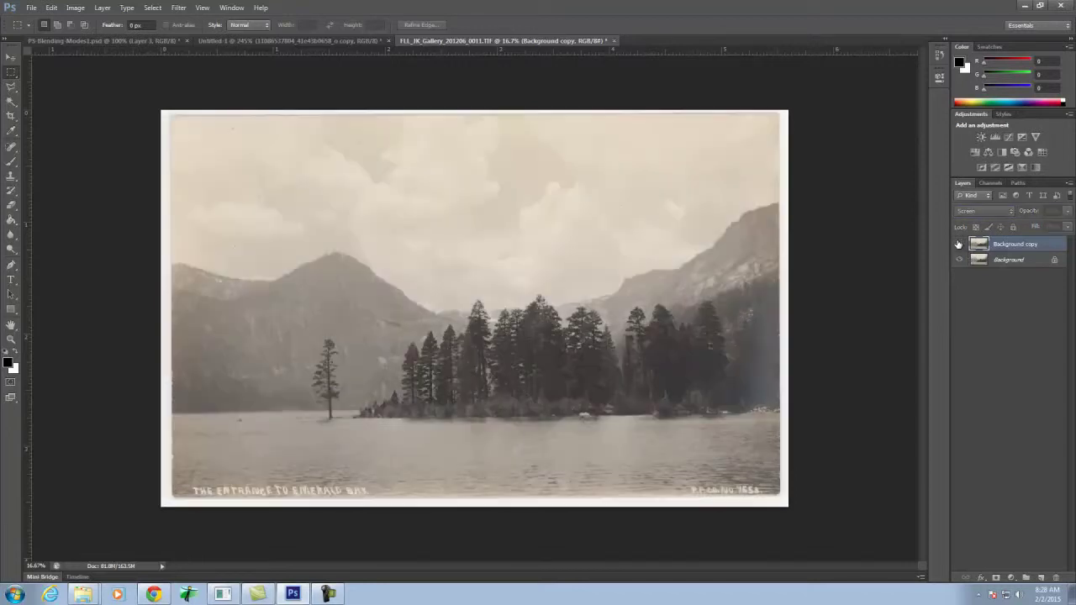
# Show the Emerald Bay photo's Background copy layer, try Multiply on it, and set its blending mode to Overlay
pyautogui.click(958, 244)
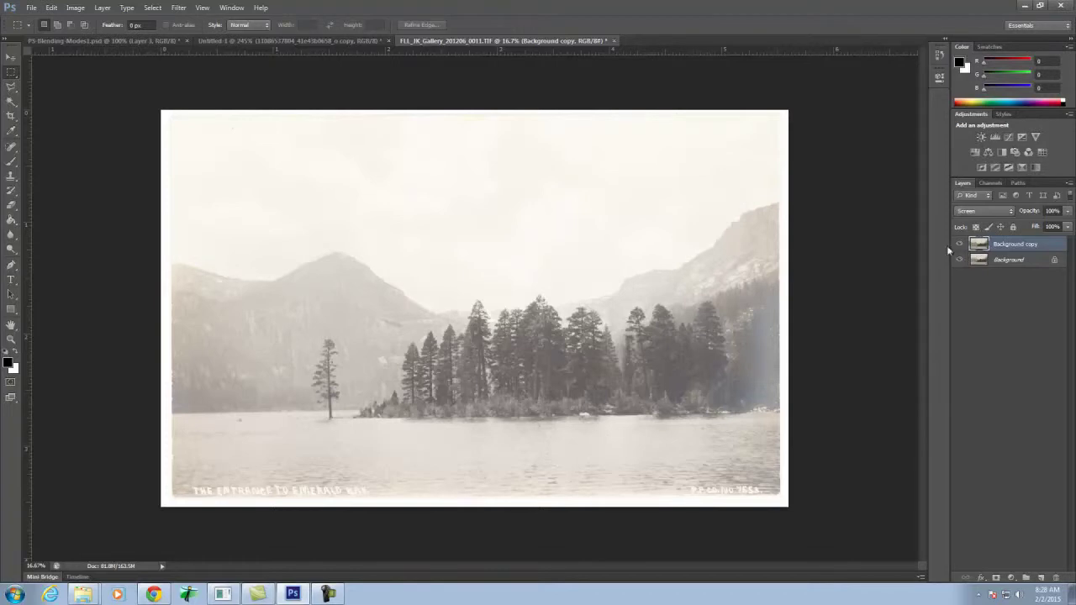
pyautogui.click(979, 212)
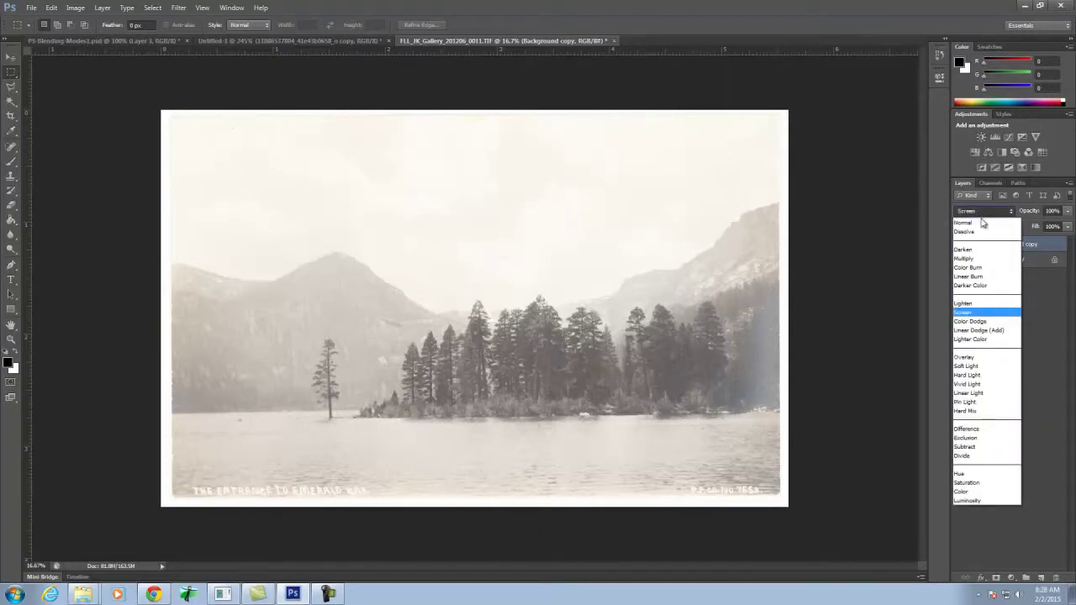
pyautogui.click(965, 259)
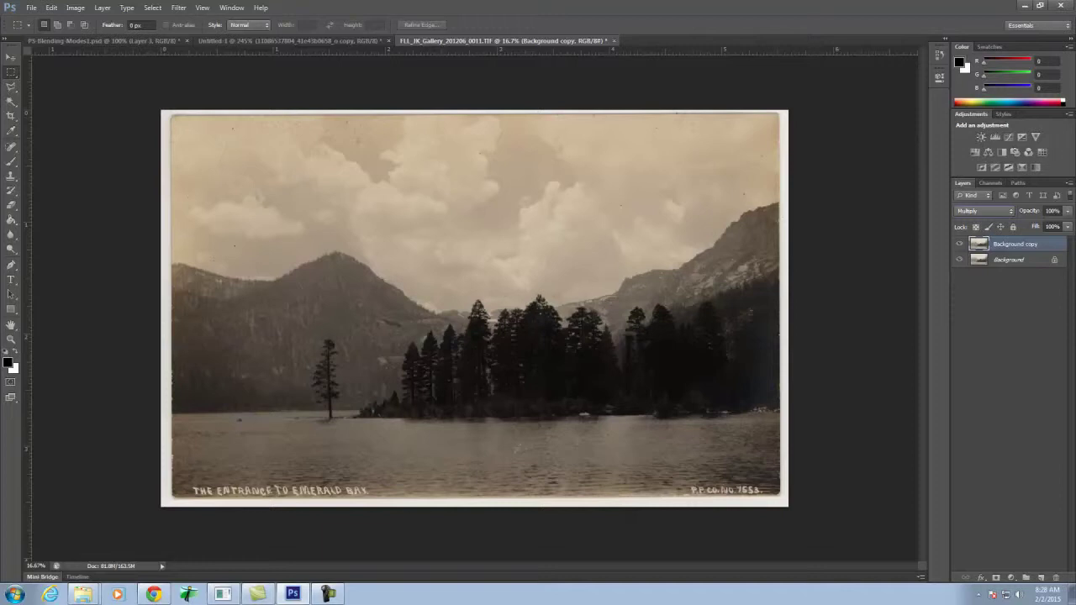
pyautogui.click(976, 214)
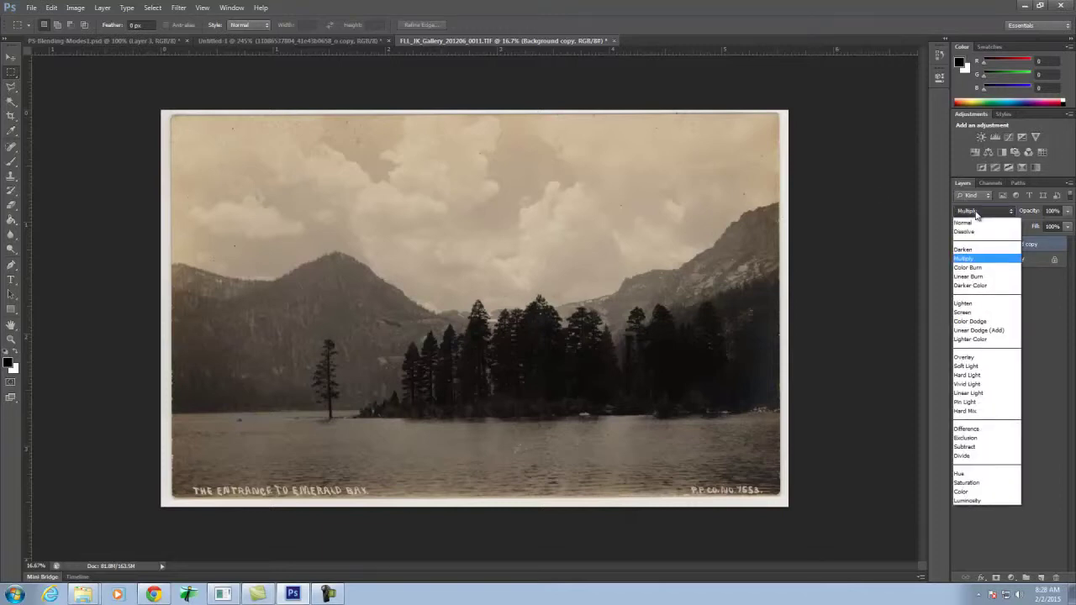
pyautogui.click(964, 360)
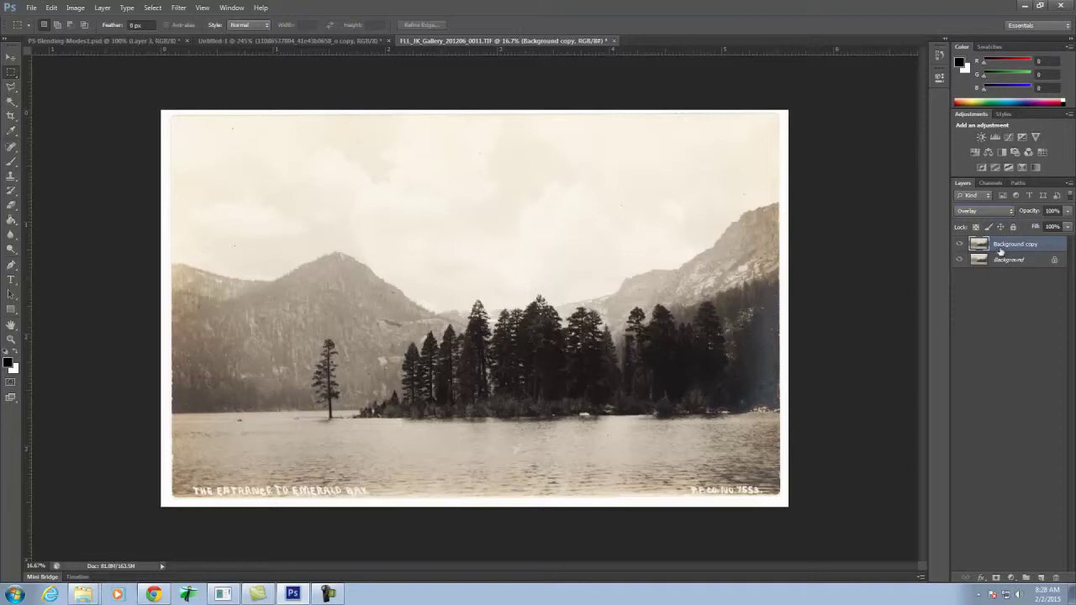
# Lower the Background copy layer's opacity to 12% and toggle its visibility to compare it with the original Emerald Bay photo
pyautogui.click(1068, 213)
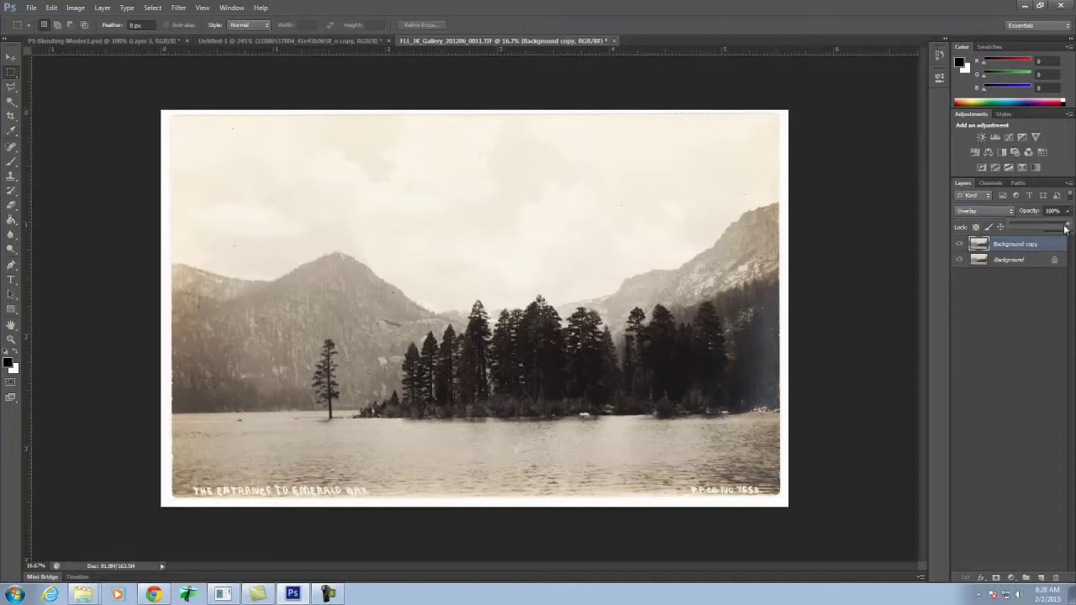
pyautogui.moveTo(1068, 227); pyautogui.dragTo(1018, 232)
pyautogui.click(960, 245)
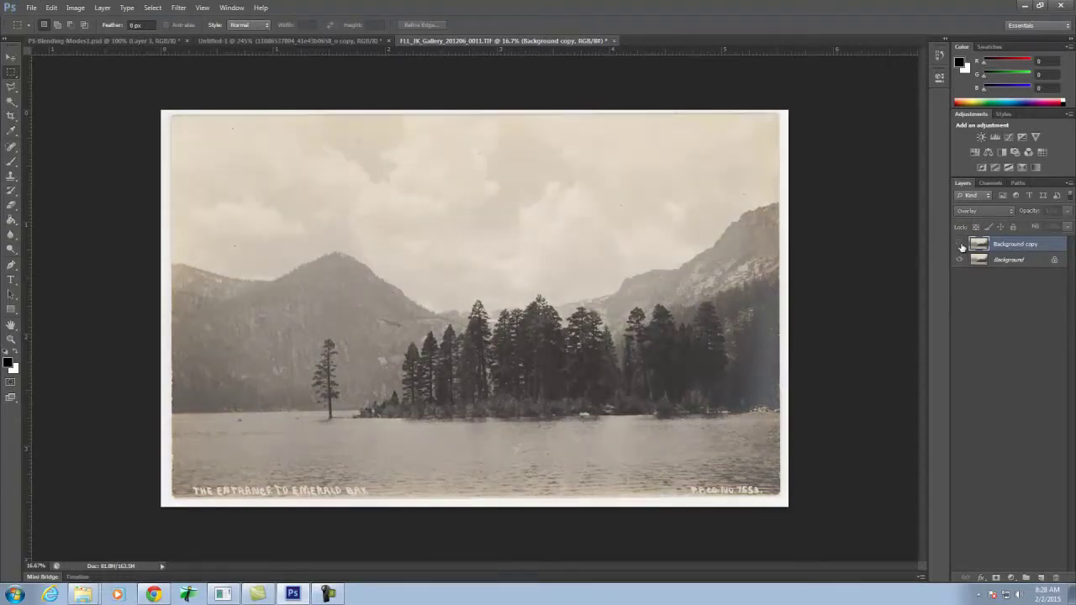
pyautogui.click(960, 245)
pyautogui.click(961, 245)
pyautogui.click(960, 245)
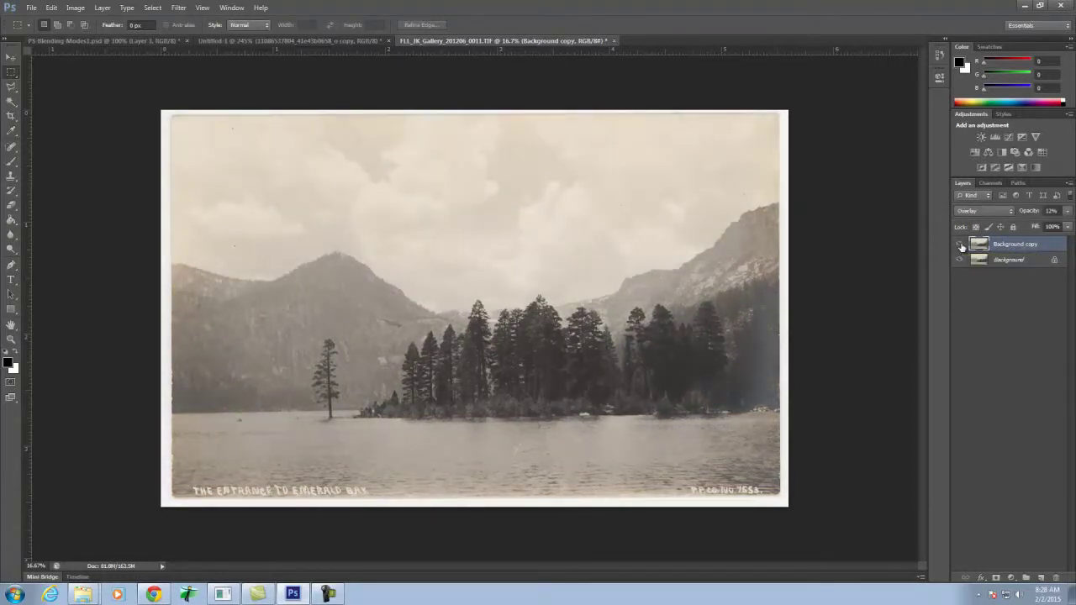
# Show the duplicate hammock layer in the Untitled-1 document and set its blending mode to Overlay
pyautogui.click(291, 44)
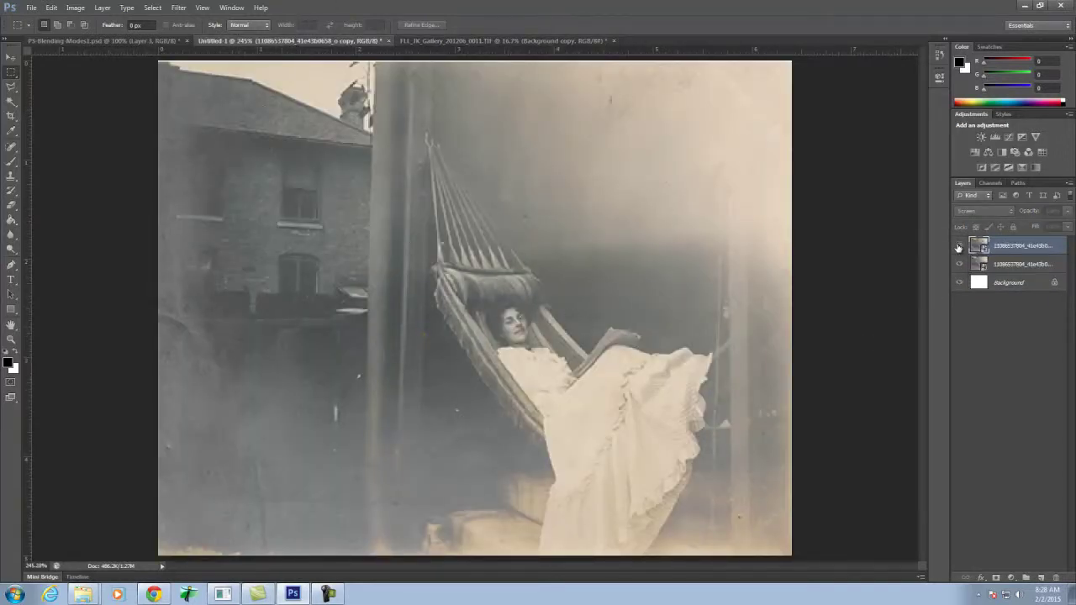
pyautogui.click(960, 244)
pyautogui.click(995, 211)
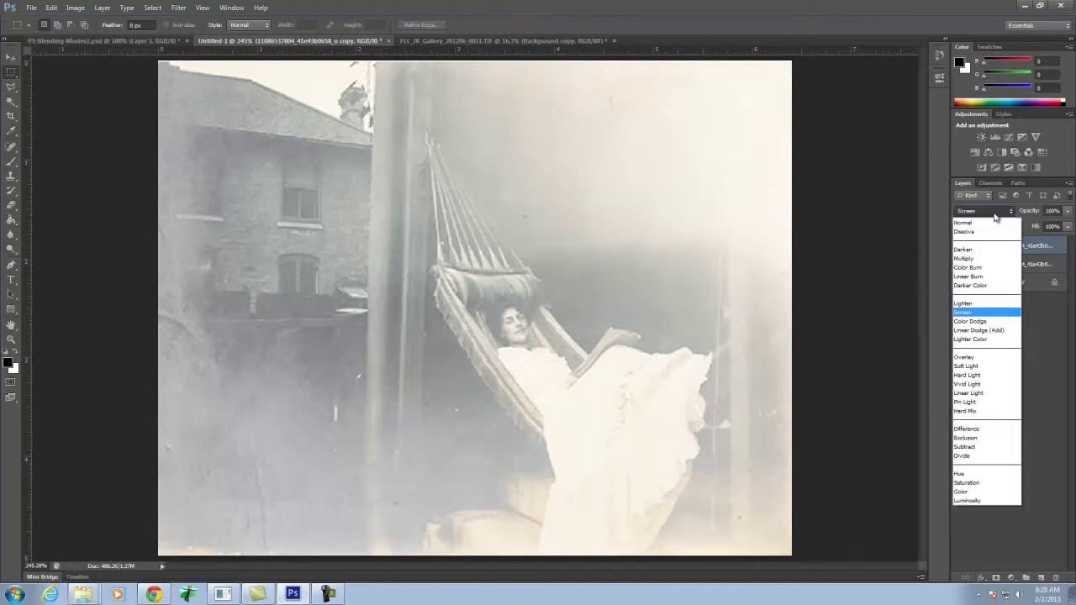
pyautogui.click(995, 359)
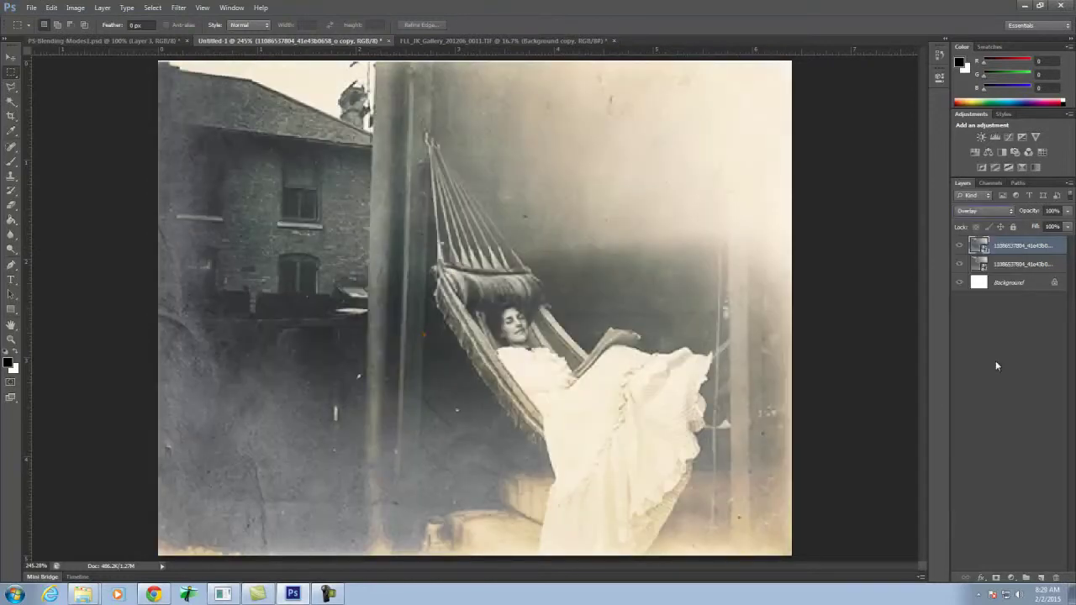
# Compare the overlaid copy with the original hammock photo and change the copy's blending mode to Multiply
pyautogui.click(960, 246)
pyautogui.click(961, 246)
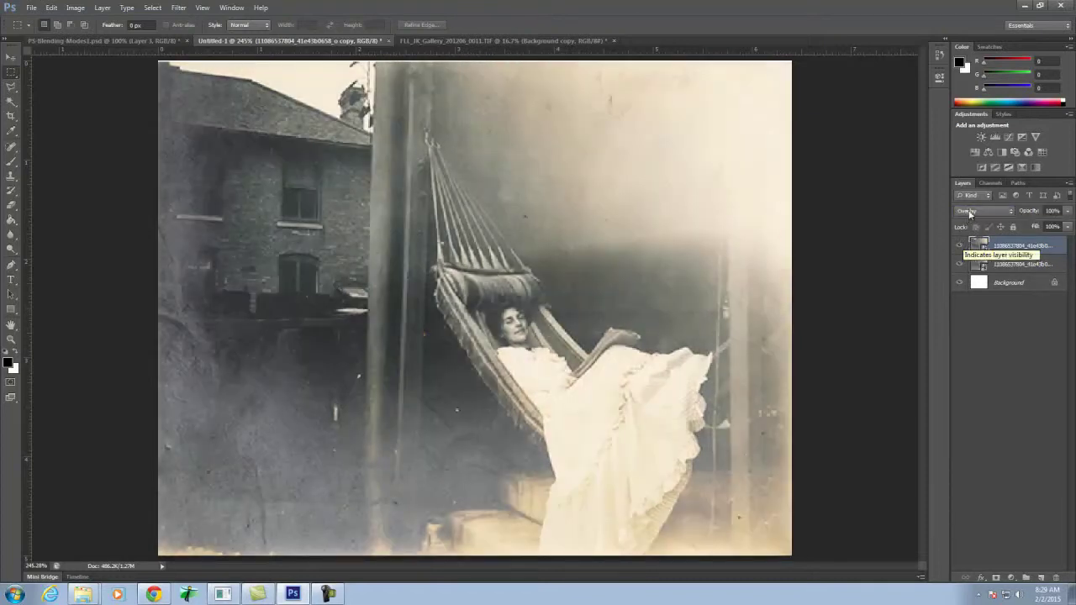
pyautogui.click(983, 211)
pyautogui.click(984, 258)
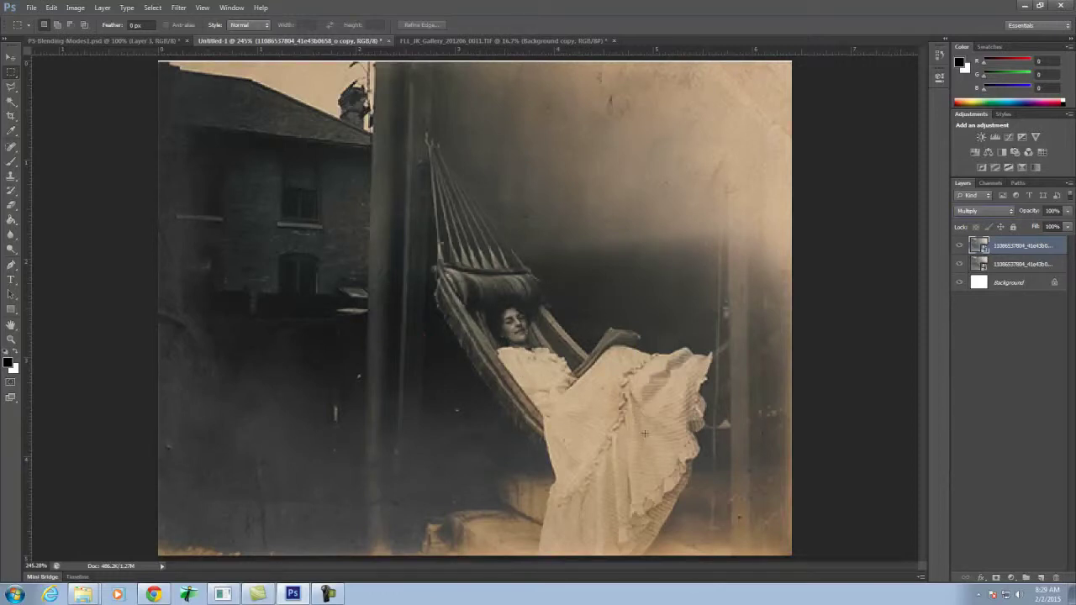
# Return to the Emerald Bay document and open FLL_Cross_Gallery_201208_.jpg from the Ex106 folder
pyautogui.click(483, 41)
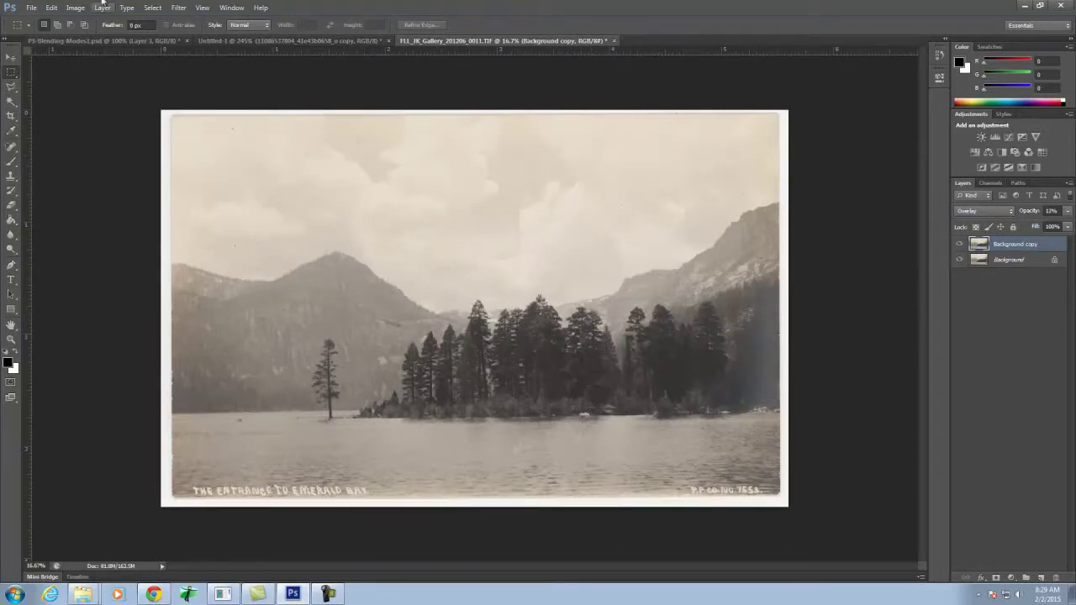
pyautogui.click(31, 8)
pyautogui.click(37, 30)
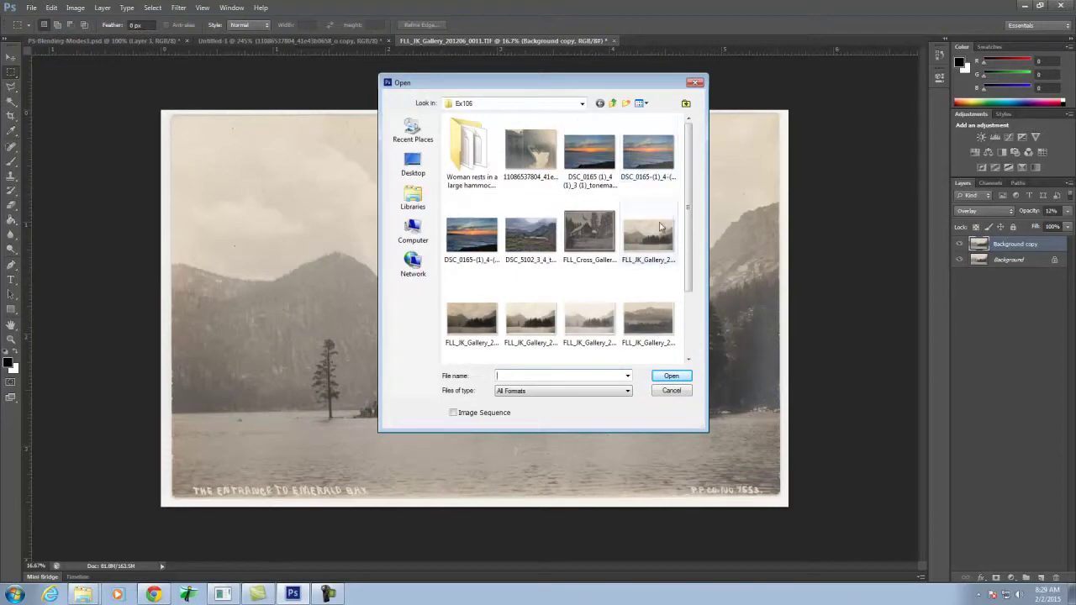
pyautogui.click(589, 233)
pyautogui.click(671, 376)
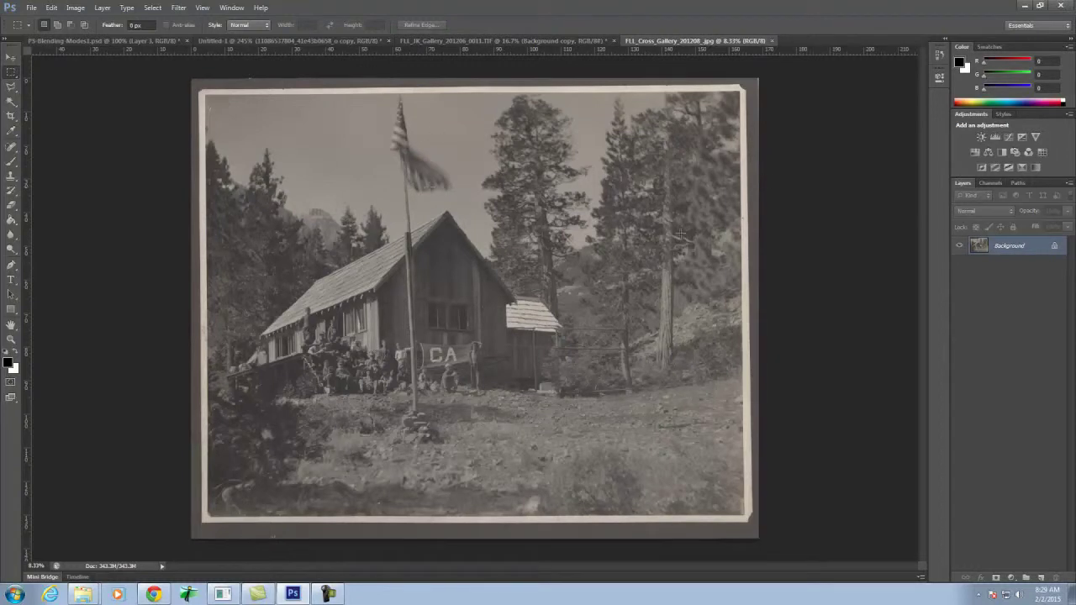
pyautogui.rightClick(1015, 248)
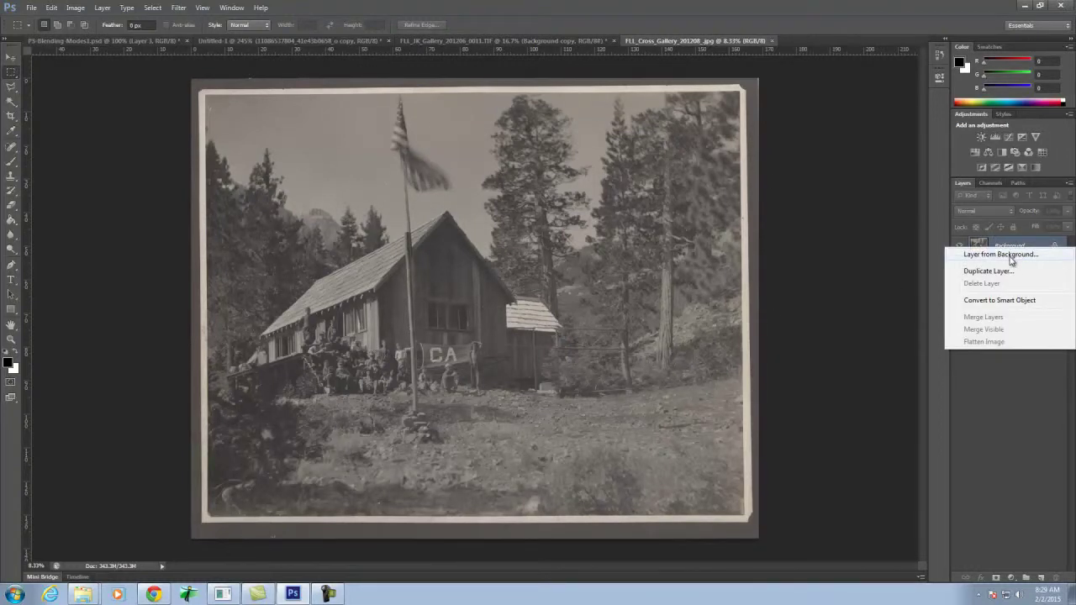
pyautogui.click(1012, 257)
pyautogui.click(642, 206)
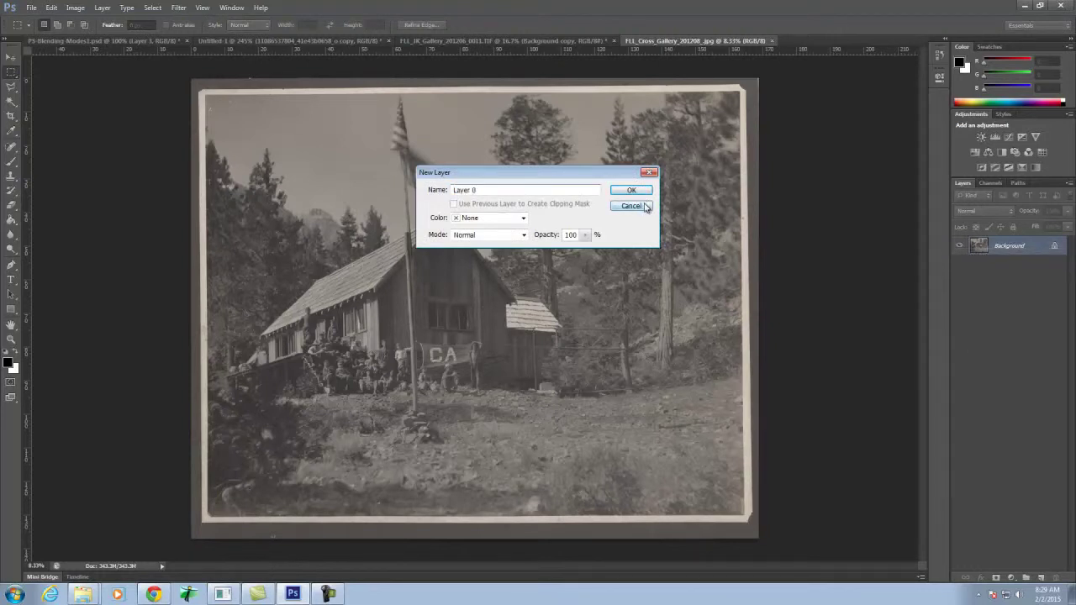
# Duplicate the cabin photo's Background layer as "Background copy" in the same document
pyautogui.rightClick(1014, 249)
pyautogui.click(1017, 270)
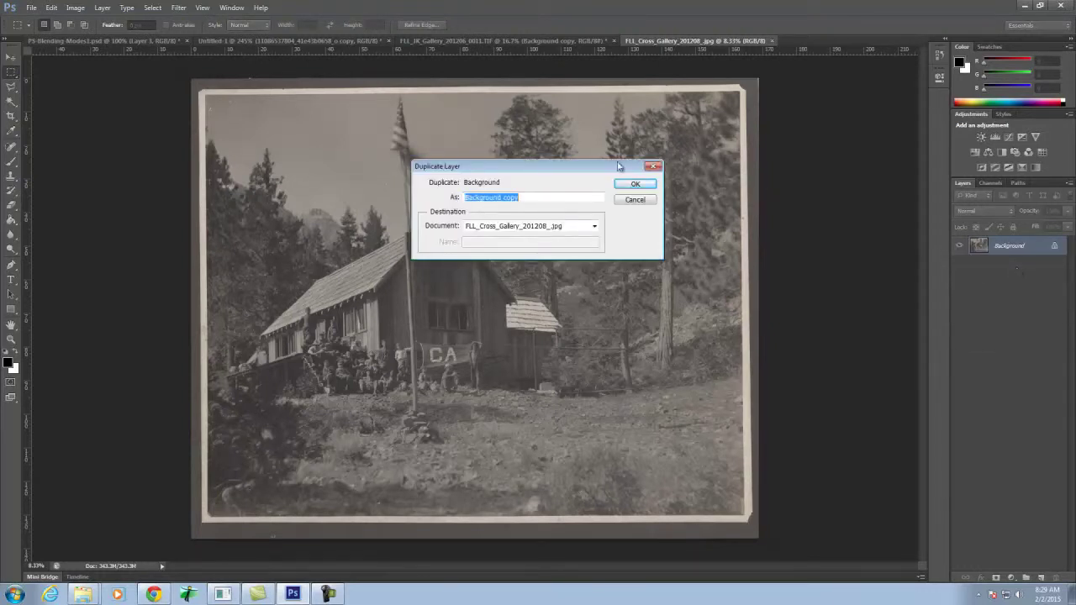
pyautogui.click(651, 187)
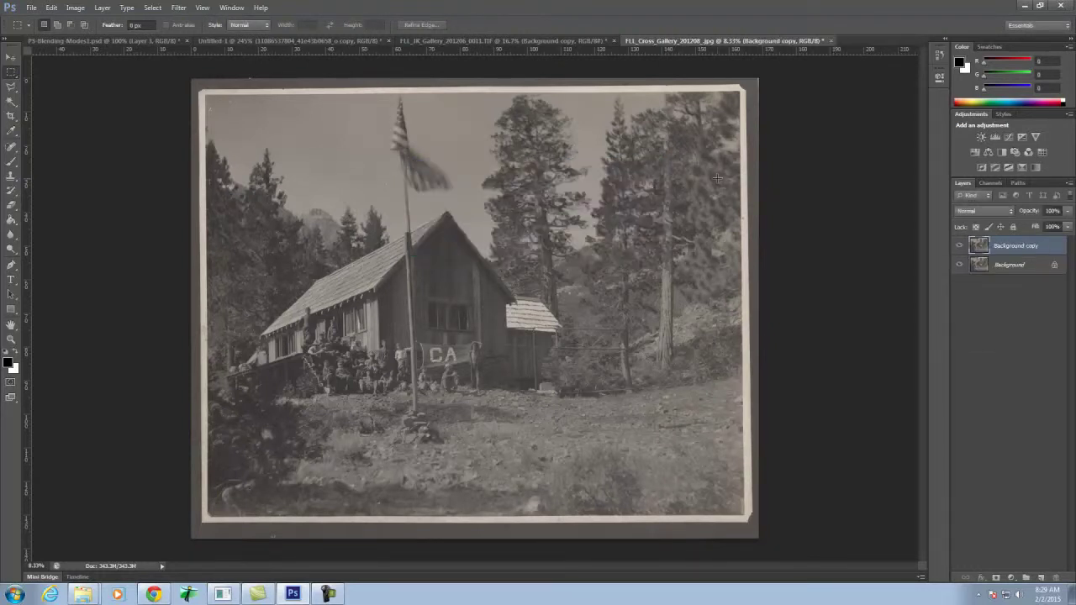
# Try the Multiply and Screen blending modes on the cabin photo's Background copy layer
pyautogui.click(994, 212)
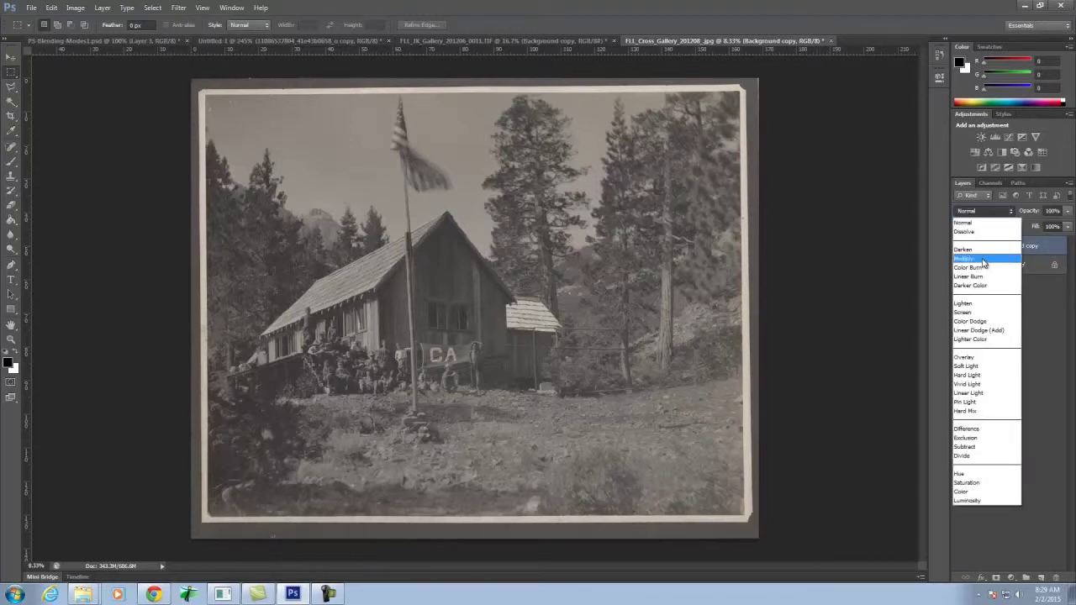
pyautogui.click(982, 263)
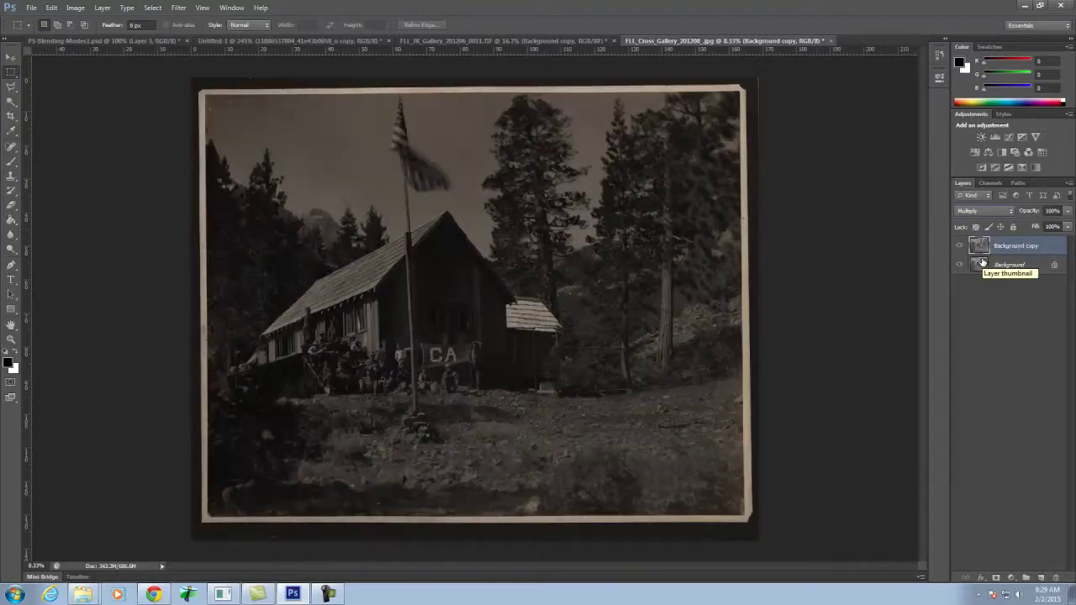
pyautogui.click(971, 210)
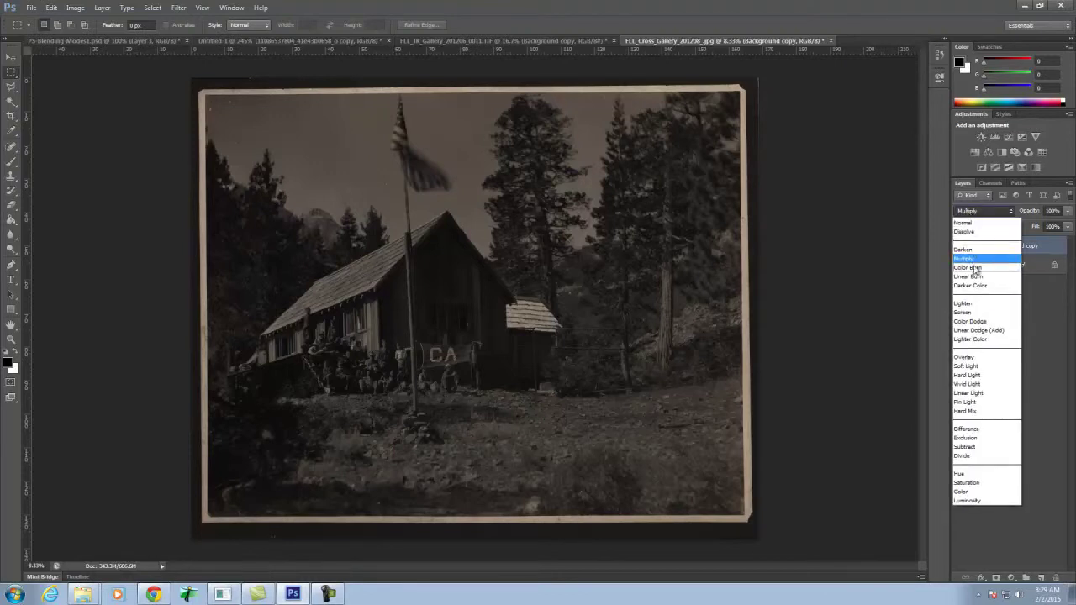
pyautogui.click(971, 312)
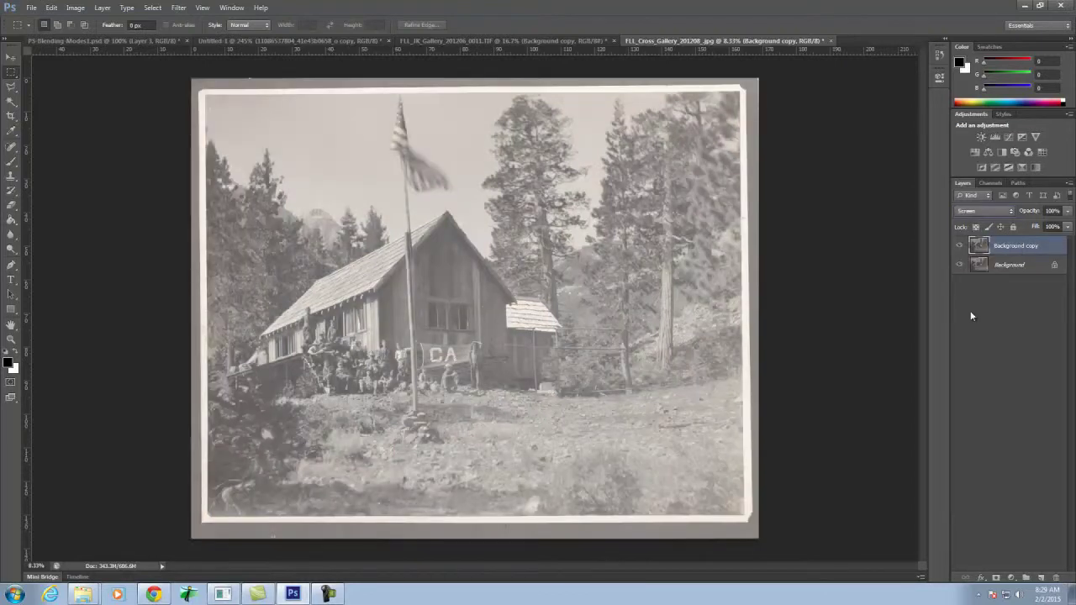
# Set the cabin photo's Background copy layer to Overlay and toggle its visibility to compare it with the original
pyautogui.click(973, 210)
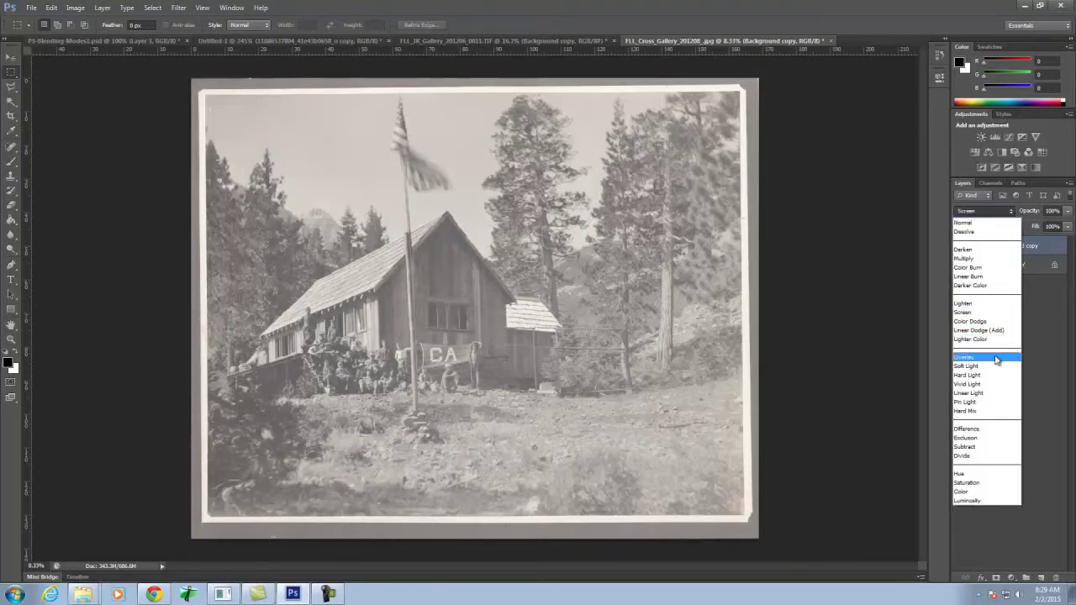
pyautogui.click(994, 358)
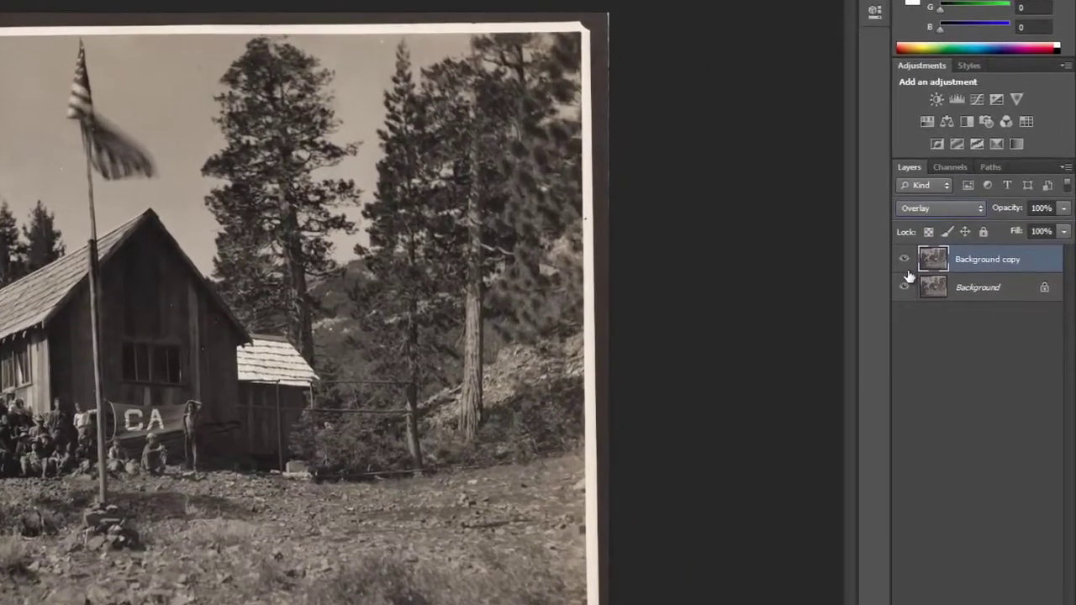
pyautogui.click(904, 261)
pyautogui.click(904, 263)
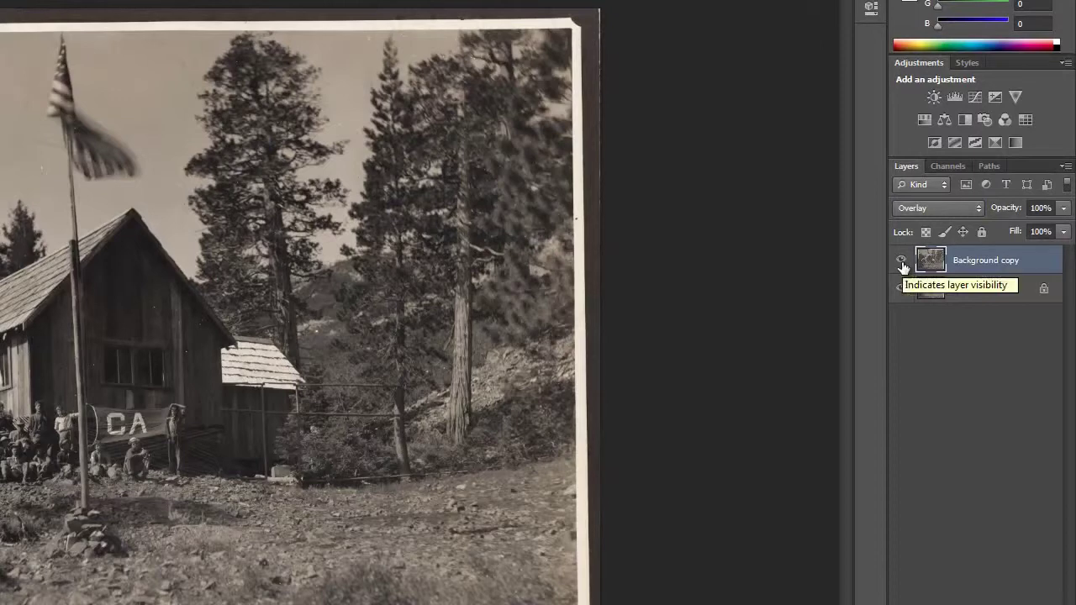
pyautogui.click(903, 262)
pyautogui.click(902, 262)
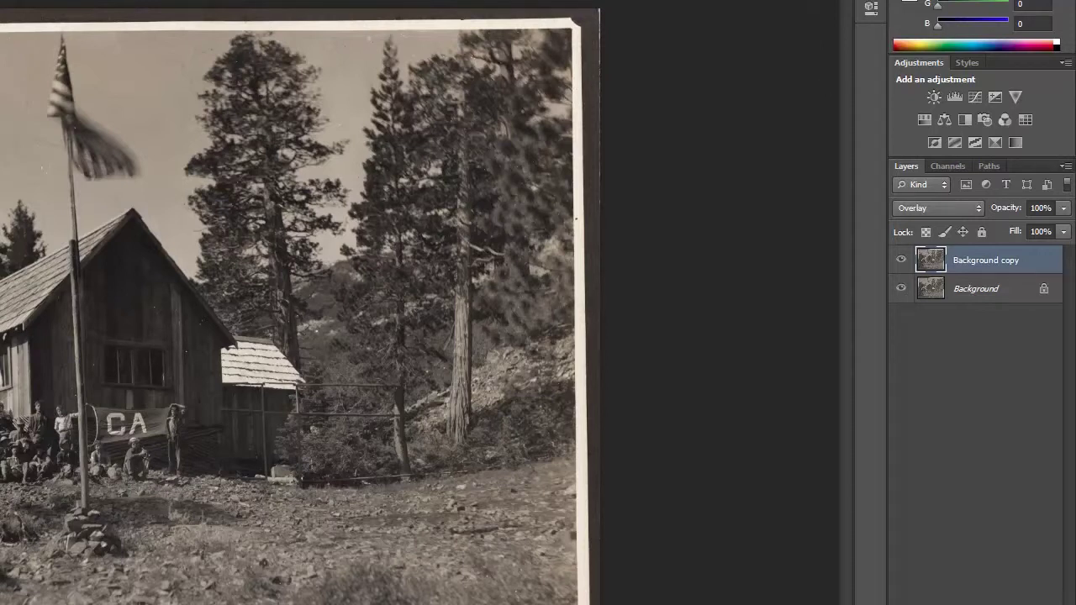
# Open the sunset photo DSC_0165 (1)_4 (1)_3 (1)_tonemapped.tif from the Ex106 folder
pyautogui.hotkey('ctrl', 'o')
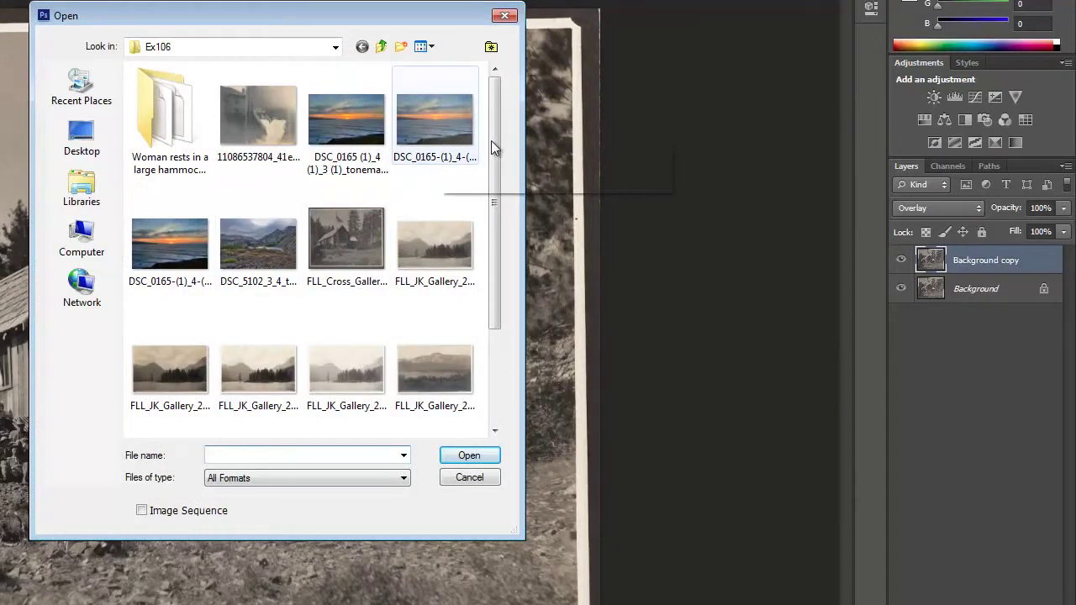
pyautogui.moveTo(500, 147); pyautogui.dragTo(500, 124)
pyautogui.click(178, 246)
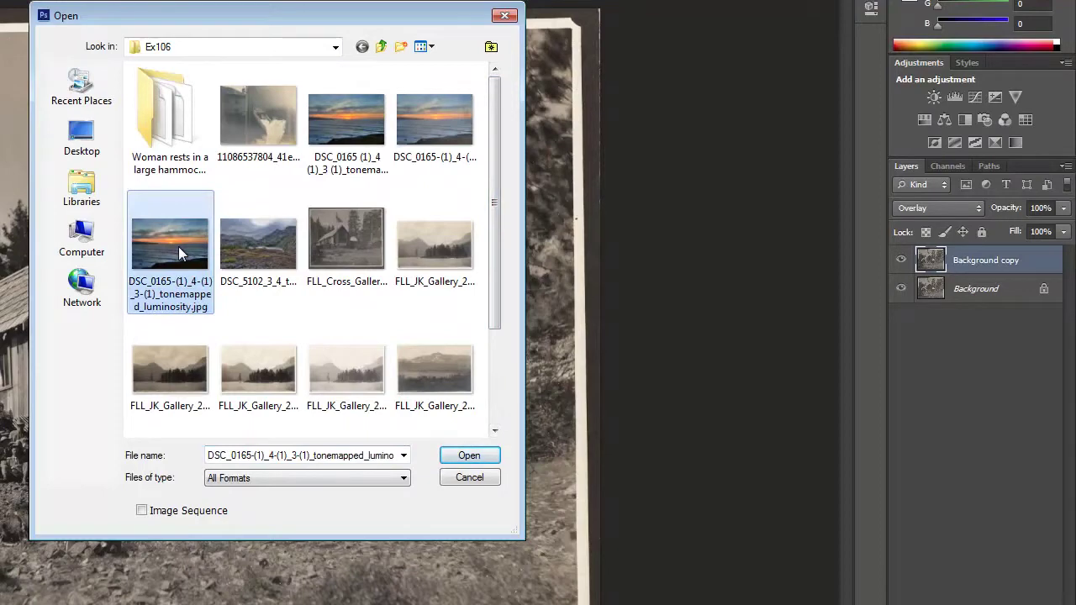
pyautogui.click(337, 113)
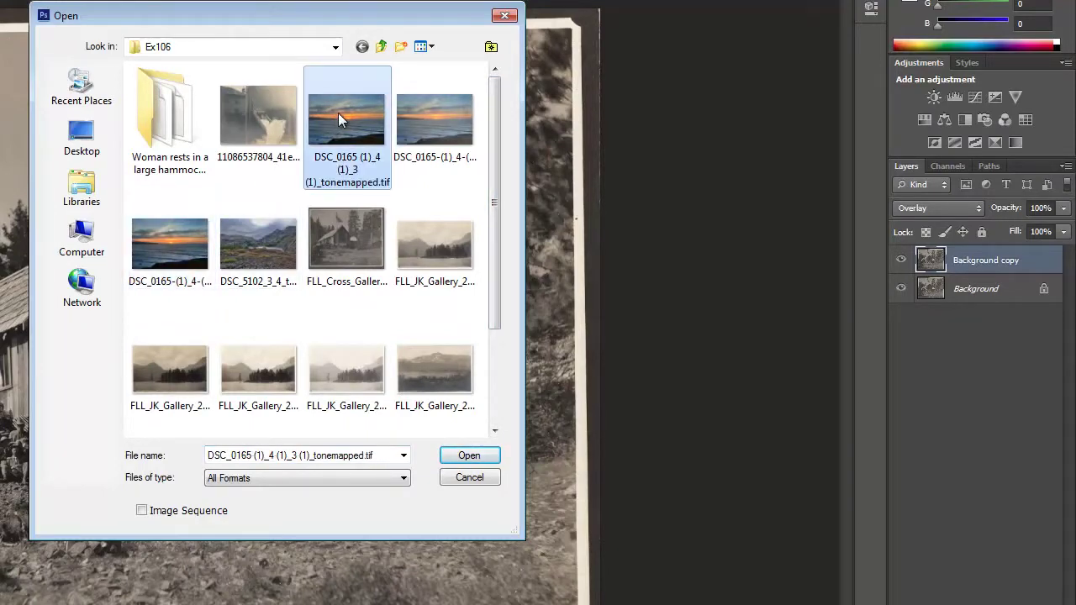
pyautogui.click(475, 112)
pyautogui.click(349, 115)
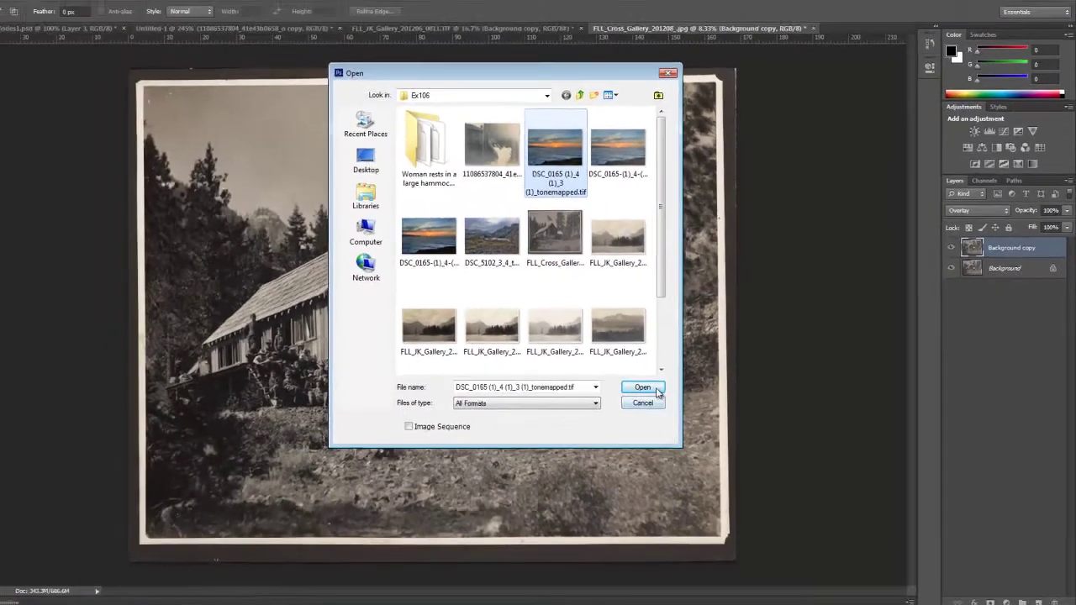
pyautogui.click(498, 444)
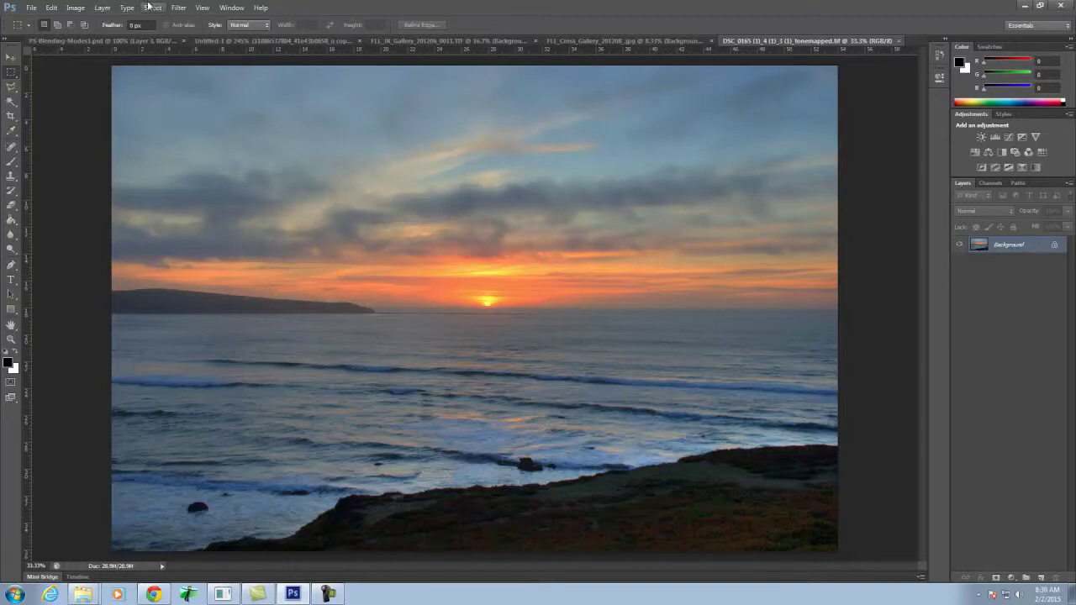
# Add a Curves adjustment layer named Curves 1 above the sunset photo's Background layer
pyautogui.click(104, 7)
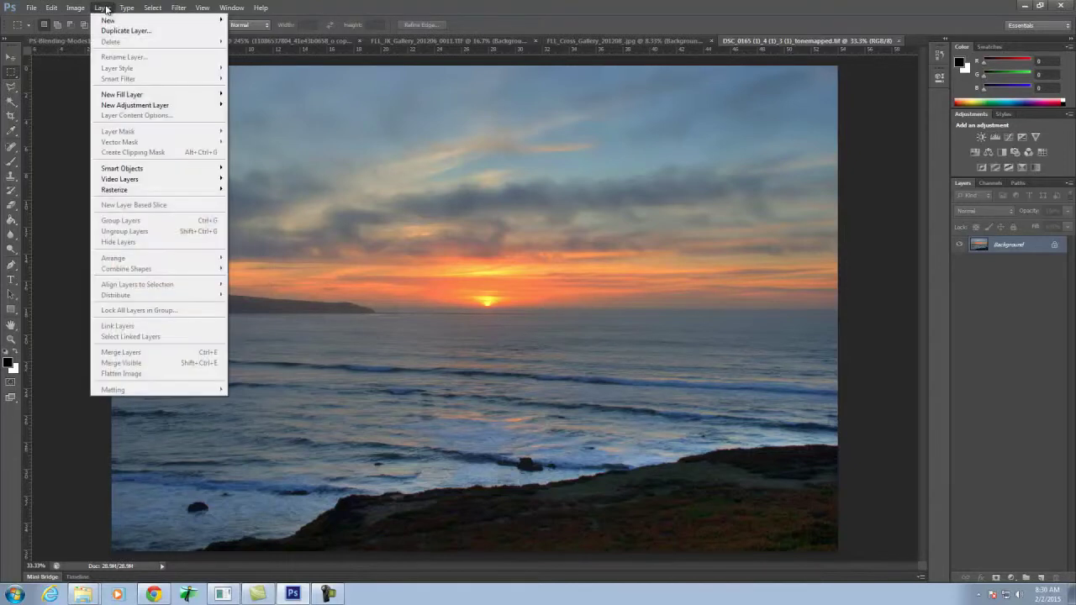
pyautogui.moveTo(206, 107)
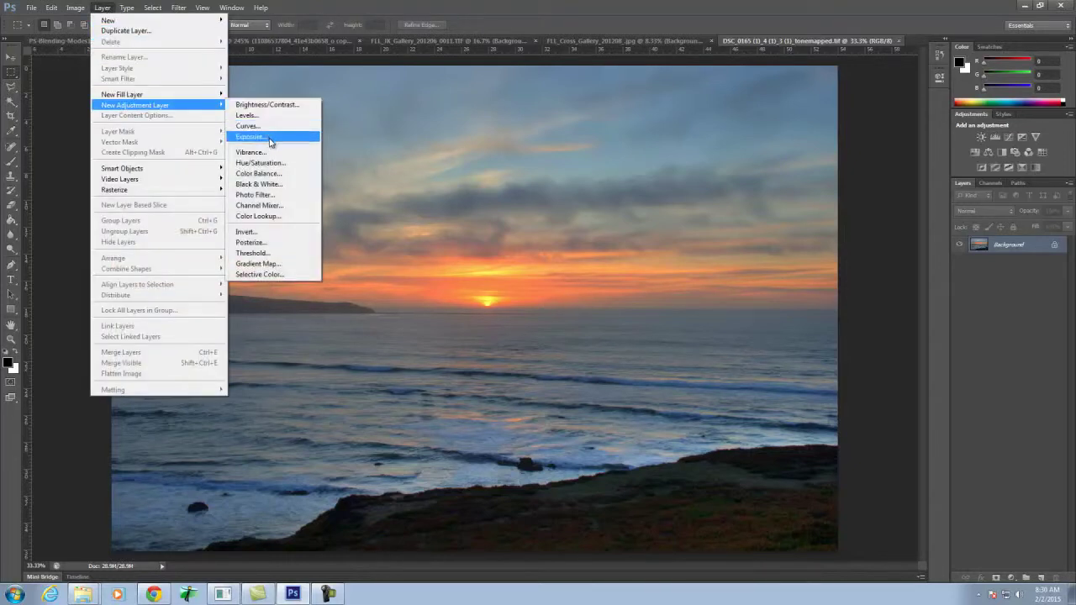
pyautogui.click(248, 125)
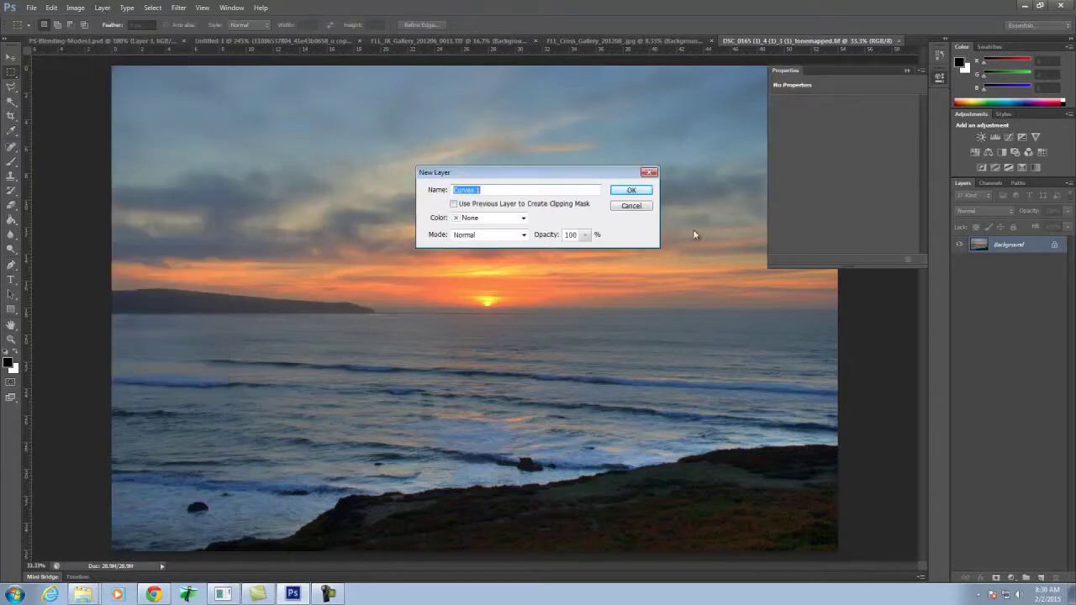
pyautogui.click(640, 190)
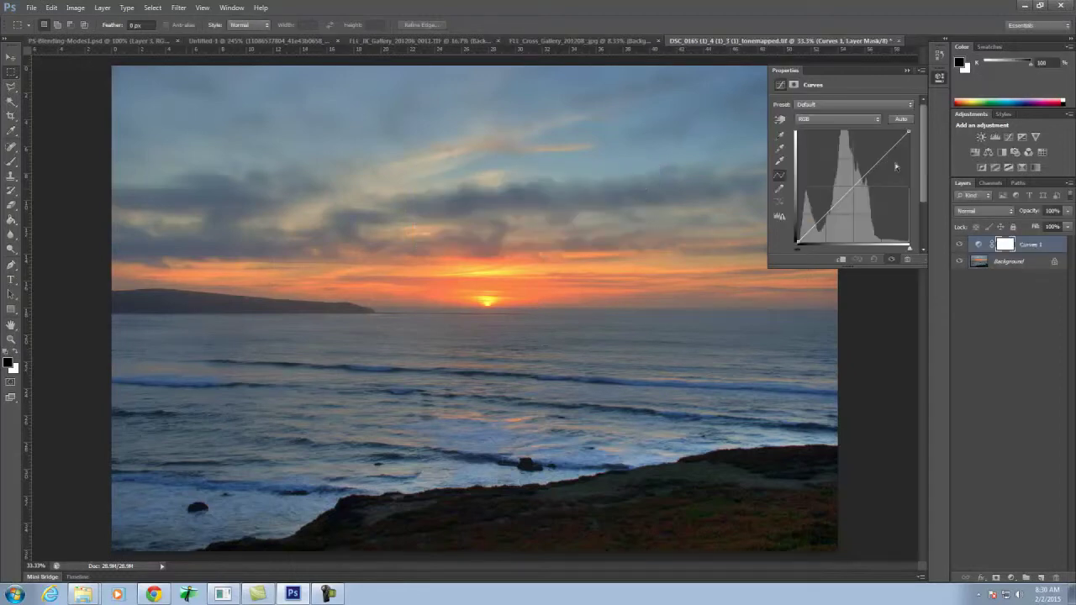
# Shape the Curves 1 adjustment into a gentle S-curve by anchoring the midpoint, lowering the shadows and raising the highlights
pyautogui.click(855, 184)
pyautogui.moveTo(829, 212); pyautogui.dragTo(827, 221)
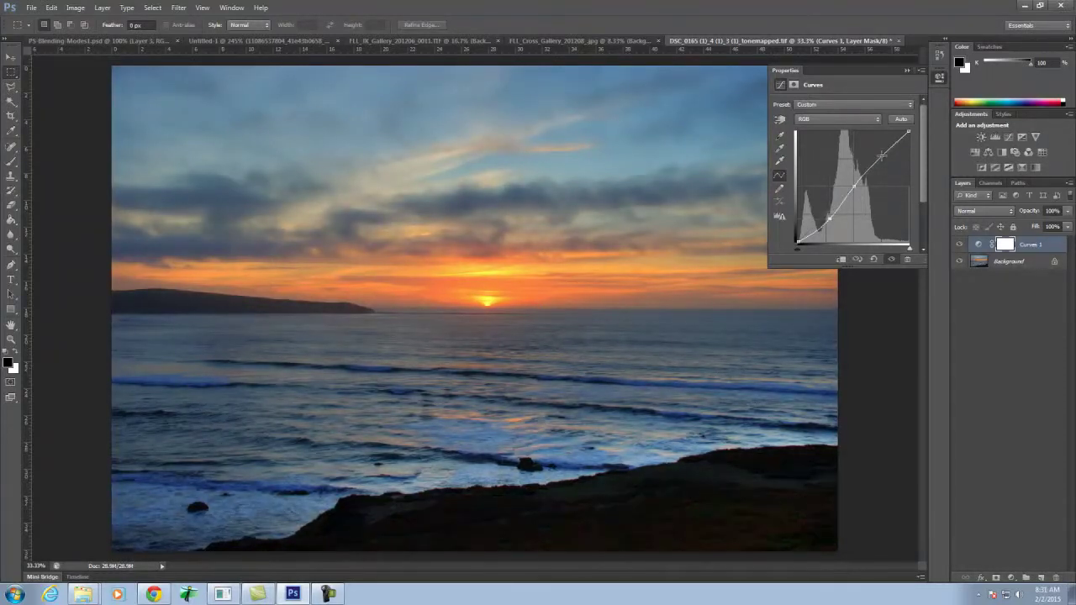
pyautogui.moveTo(877, 159); pyautogui.dragTo(879, 152)
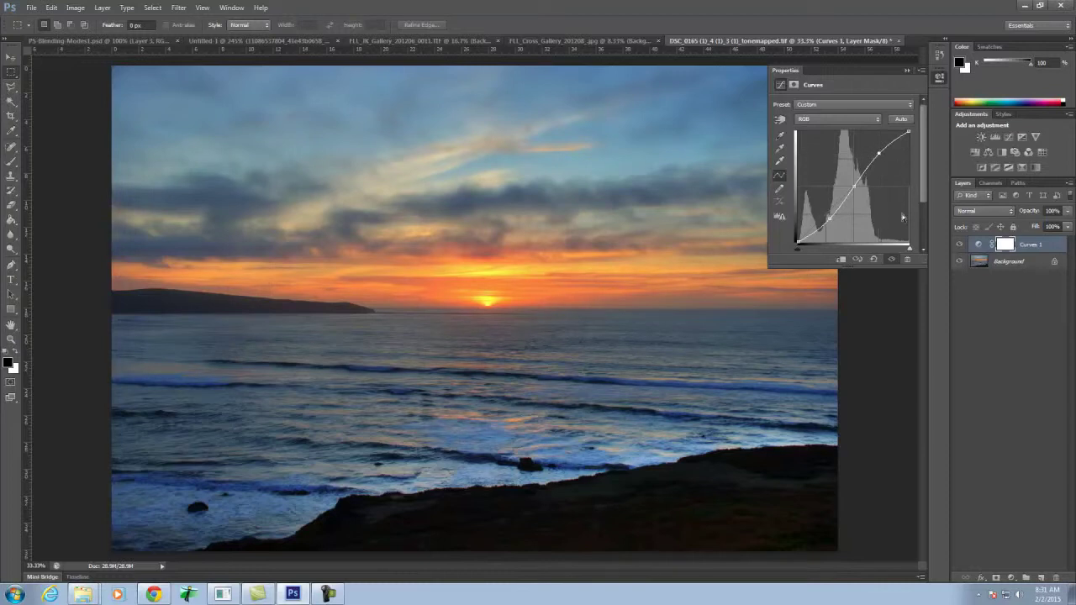
pyautogui.click(906, 72)
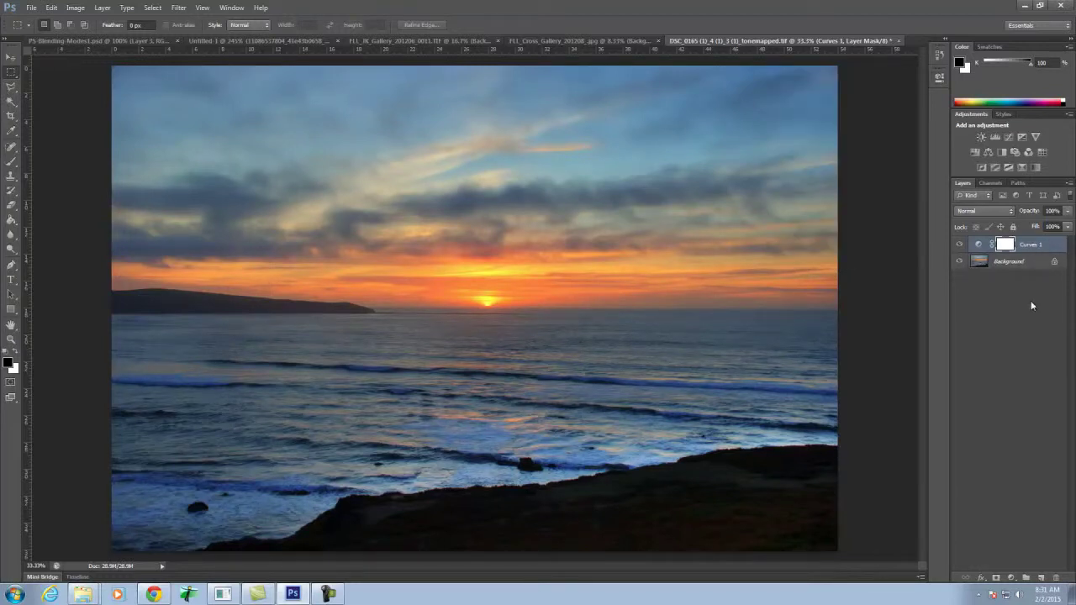
# Toggle the Curves 1 layer's visibility to compare the contrast adjustment with the original sunset photo
pyautogui.click(959, 245)
pyautogui.click(960, 244)
pyautogui.click(959, 245)
pyautogui.click(960, 244)
# Set the Curves 1 layer's blending mode to Luminosity and toggle its visibility to compare it with the original
pyautogui.click(989, 212)
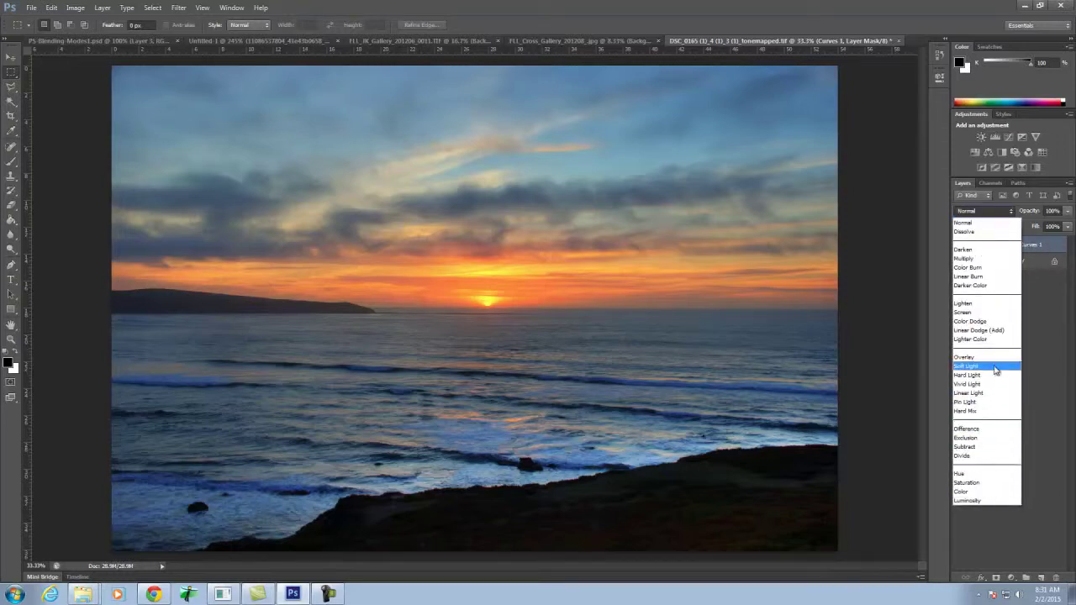
pyautogui.click(993, 499)
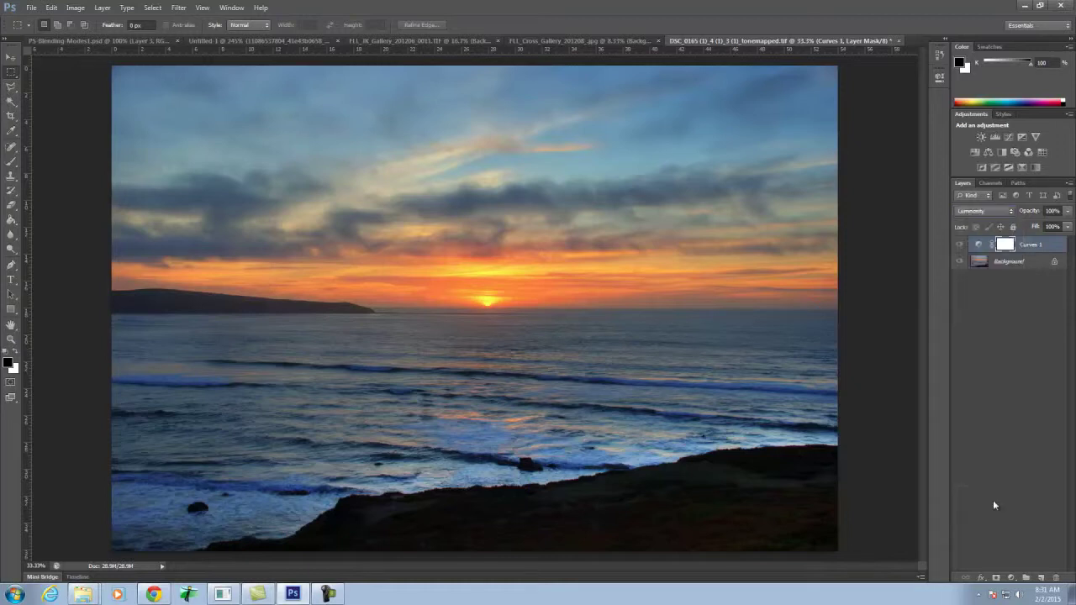
pyautogui.click(961, 245)
pyautogui.click(961, 246)
pyautogui.click(961, 245)
pyautogui.click(961, 246)
pyautogui.click(961, 245)
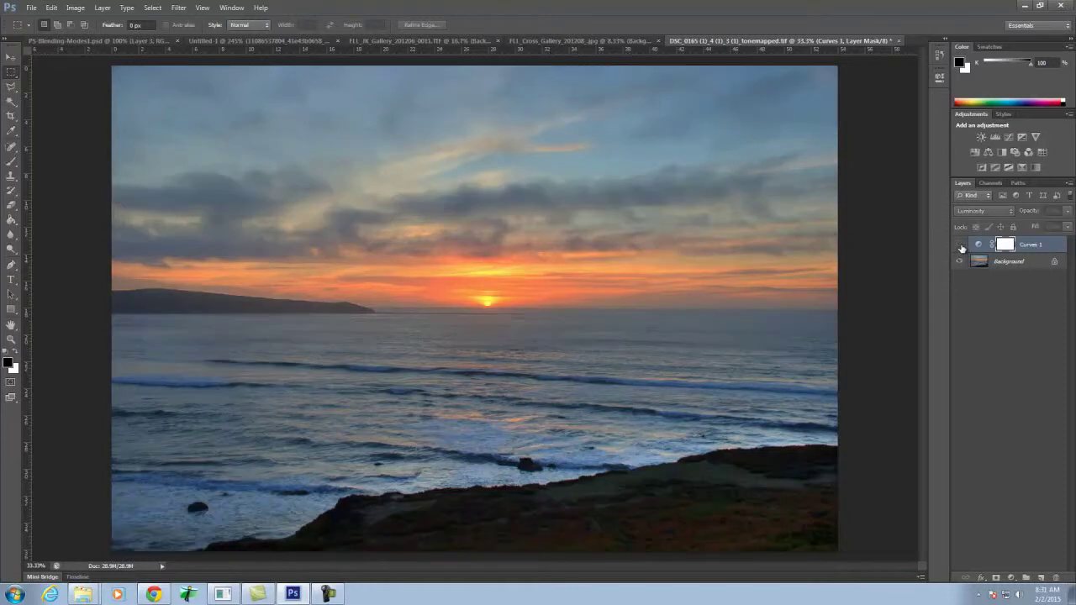
pyautogui.click(961, 245)
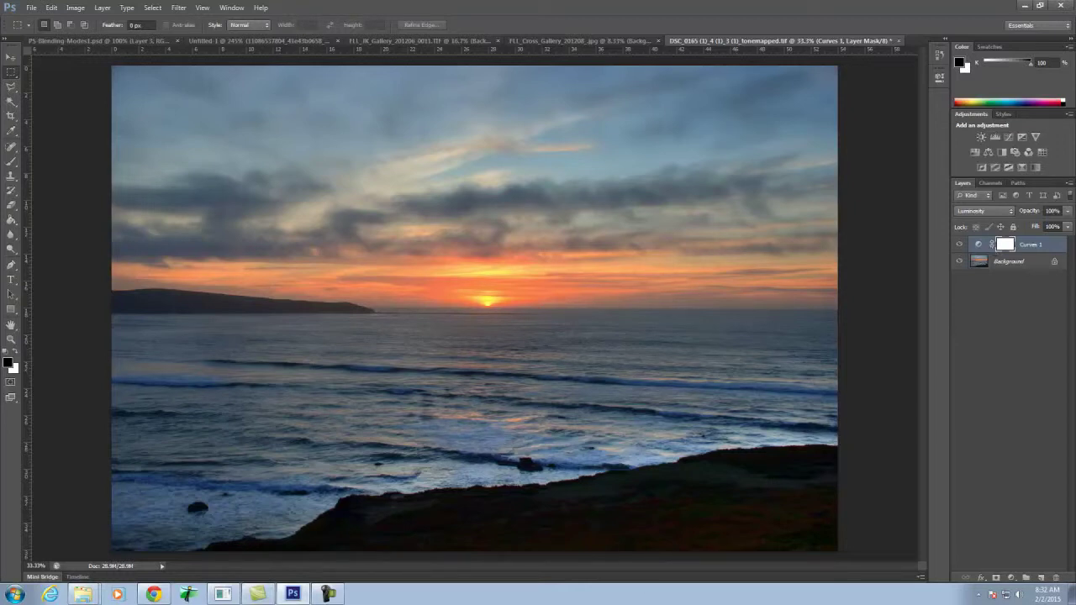
# Switch to Chrome and open search.creativecommons.org in a new tab
pyautogui.click(144, 596)
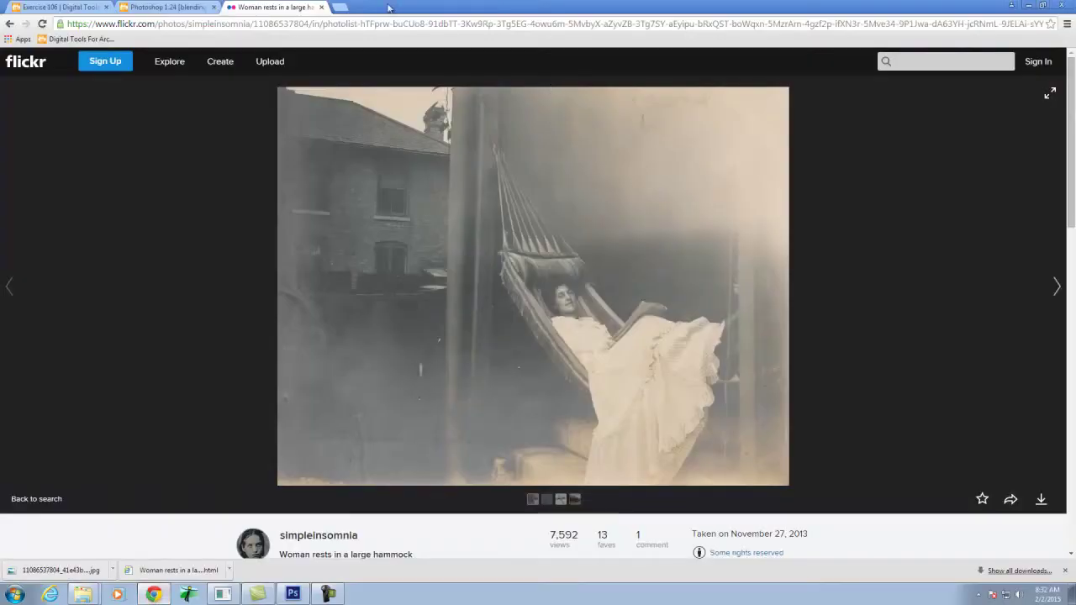
pyautogui.click(338, 7)
pyautogui.write('sewarc')
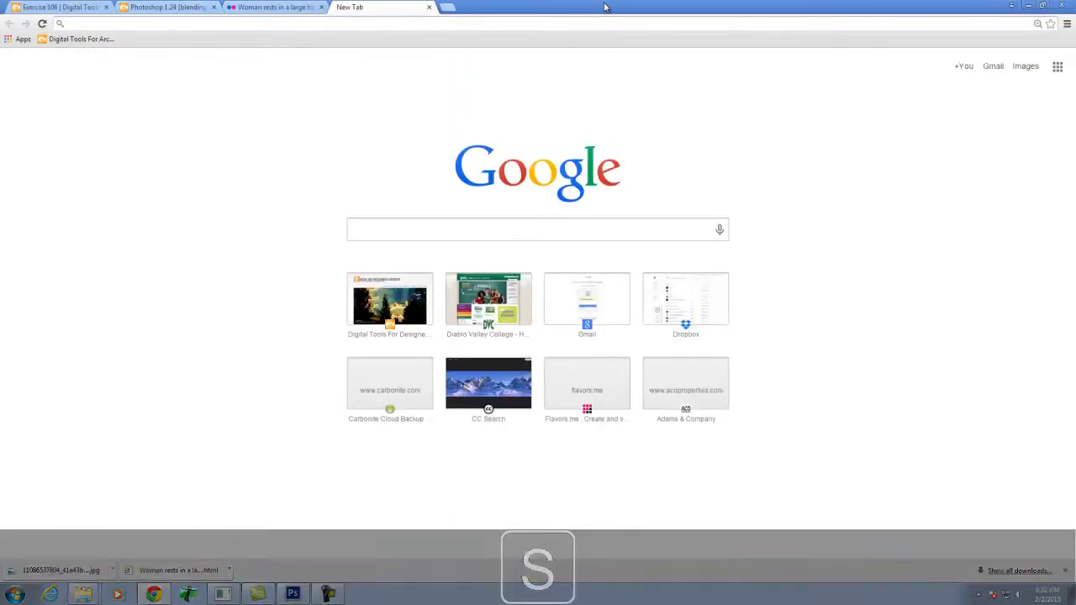
pyautogui.press('BackSpace')
pyautogui.press('BackSpace')
pyautogui.press('BackSpace')
pyautogui.press('BackSpace')
pyautogui.write('arc')
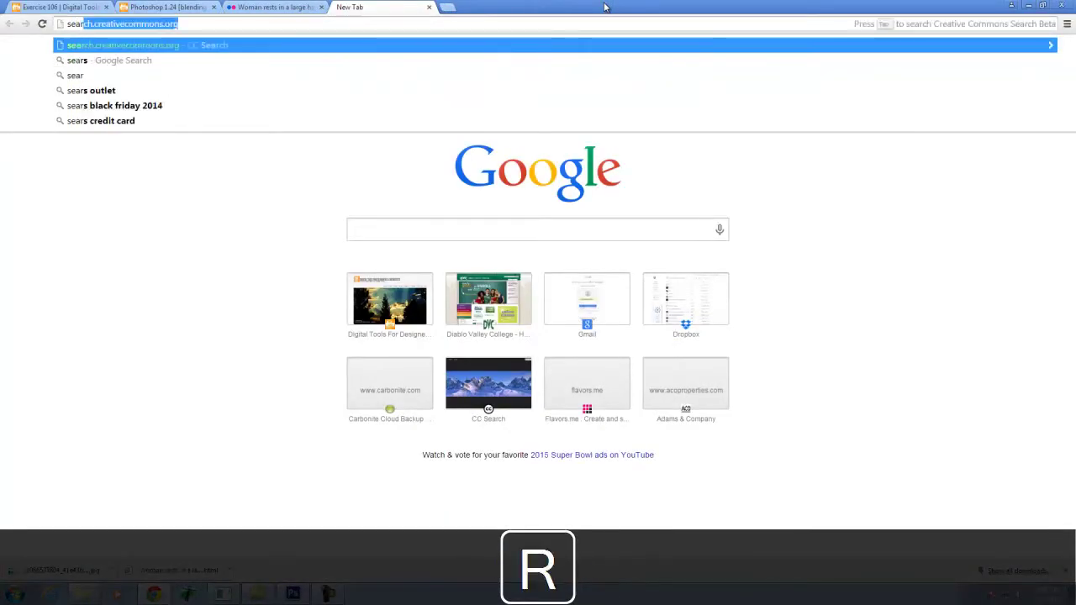
pyautogui.press('Return')
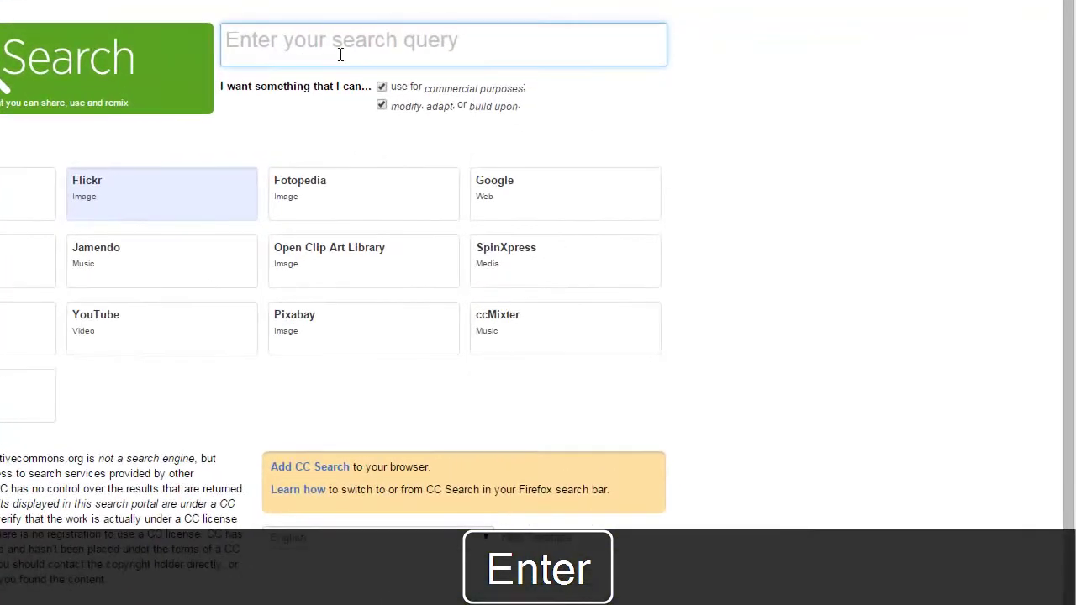
# Search Flickr through CC Search for "grunge texture"
pyautogui.click(451, 61)
pyautogui.write('gru')
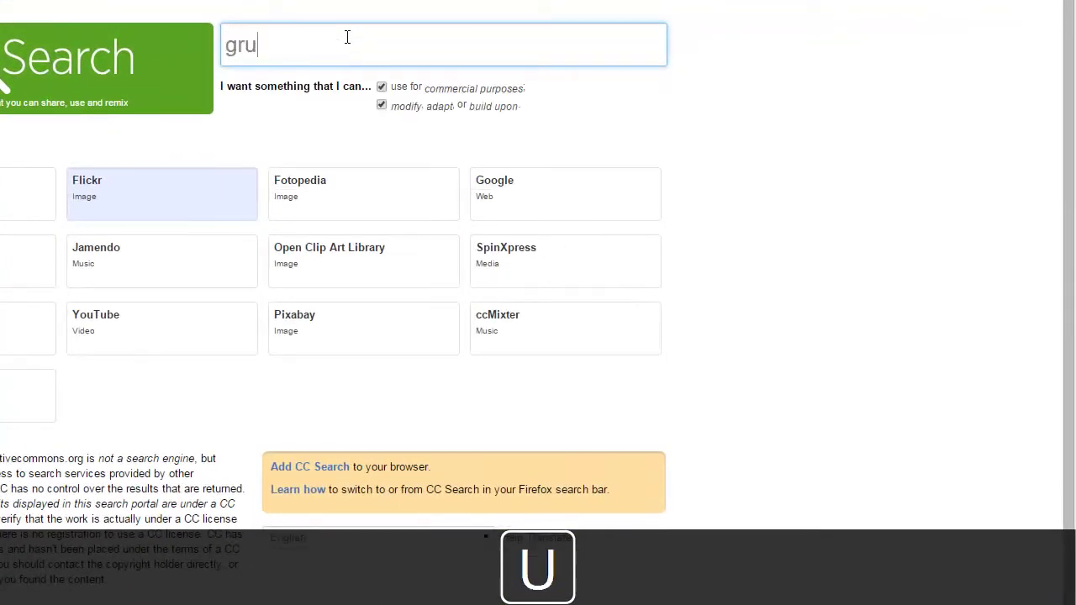
pyautogui.write('nge texture')
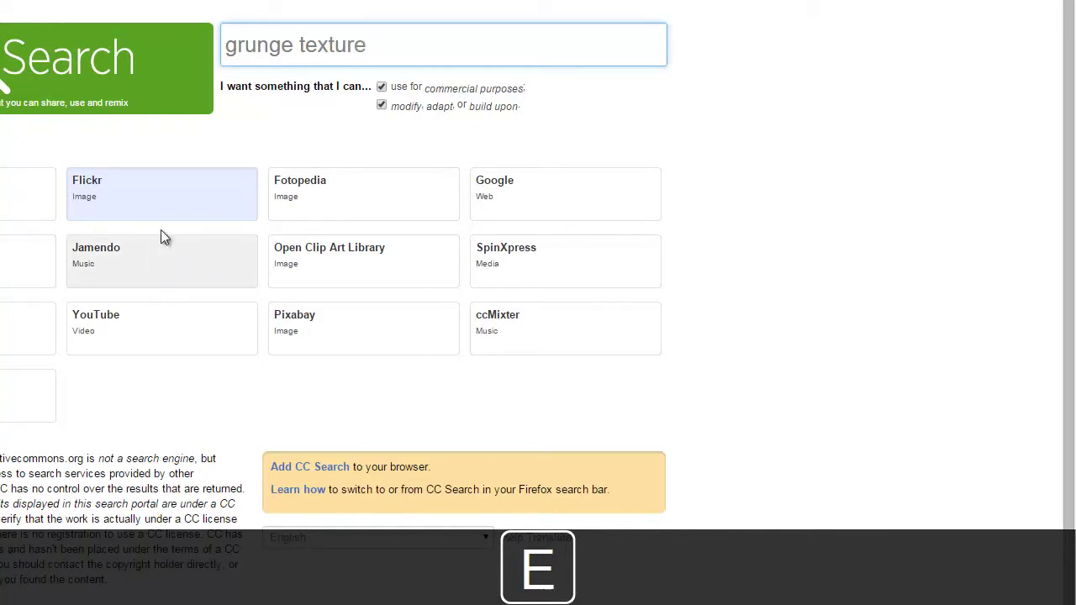
pyautogui.press('Return')
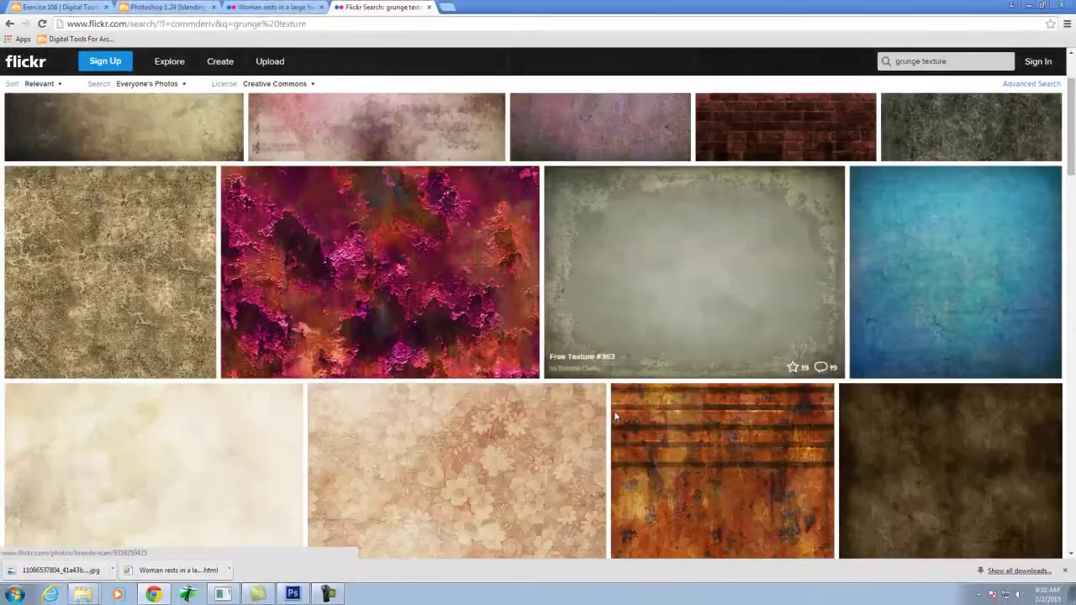
# Open the Webtreats Seamless Natural Grunge Textures 2-5 image and download it in the Original (1024 × 1024) size
pyautogui.scroll(-4, 594, 443)
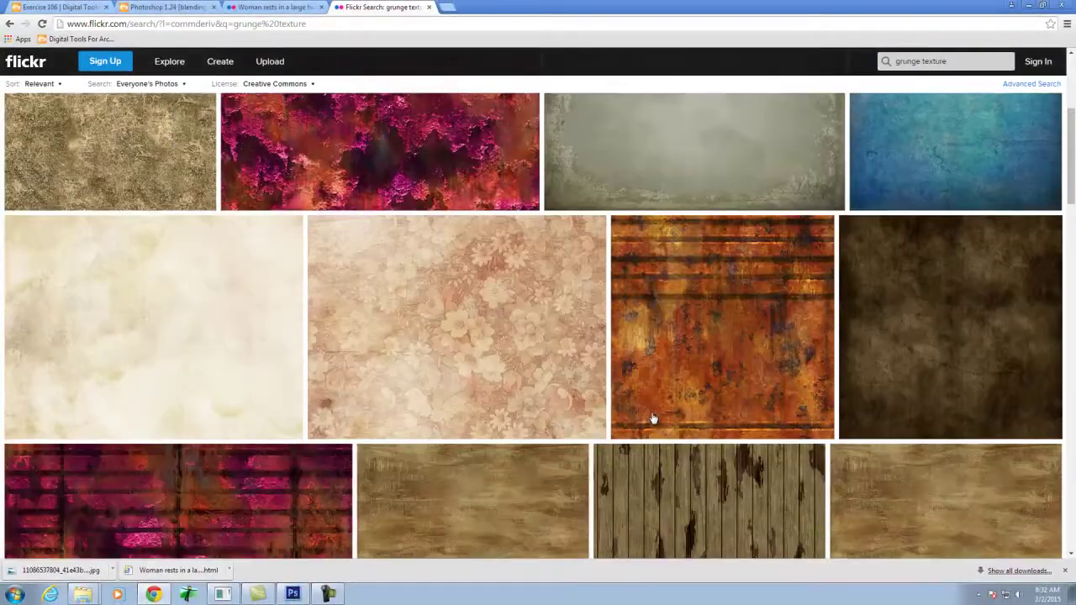
pyautogui.scroll(-2, 651, 417)
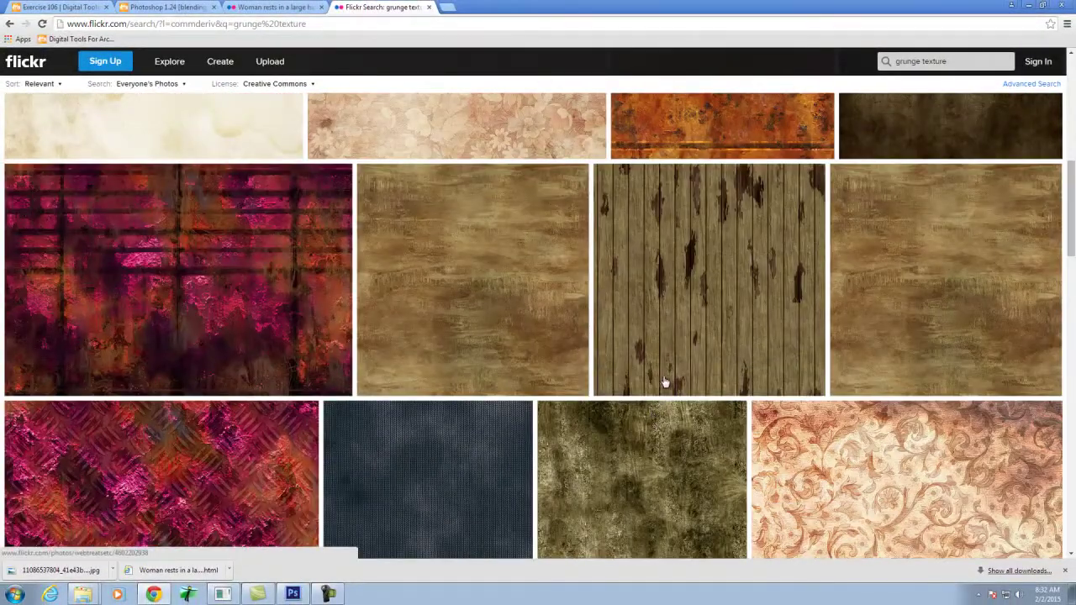
pyautogui.click(484, 287)
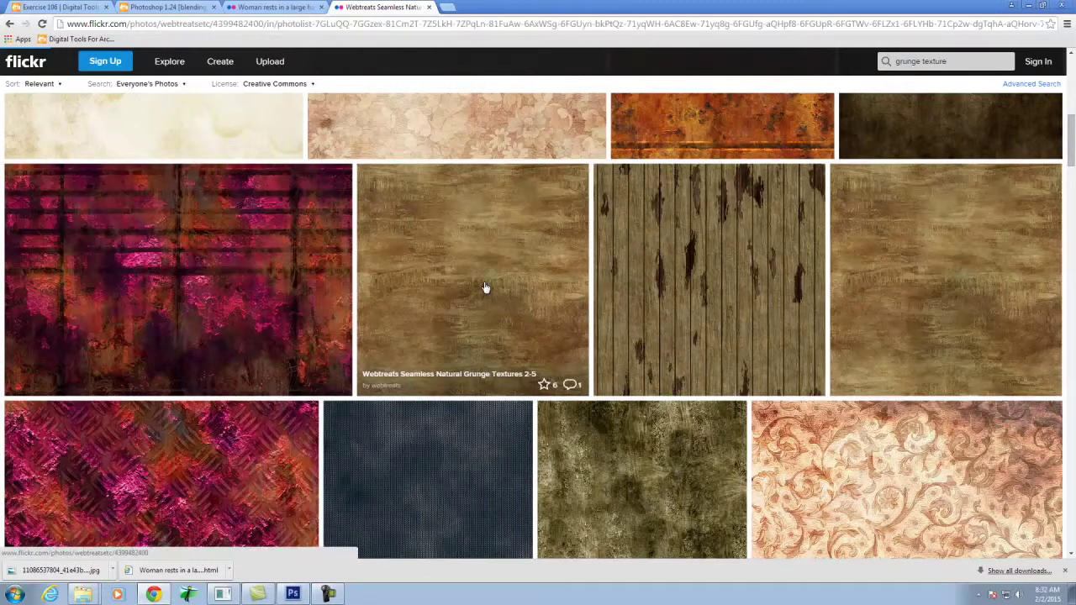
pyautogui.click(544, 296)
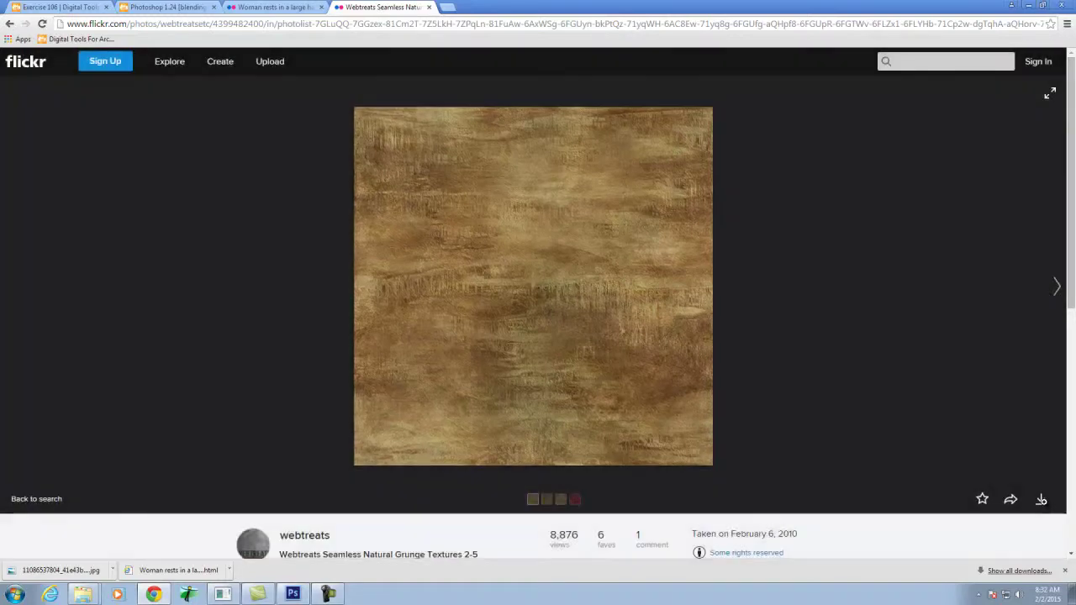
pyautogui.click(1041, 500)
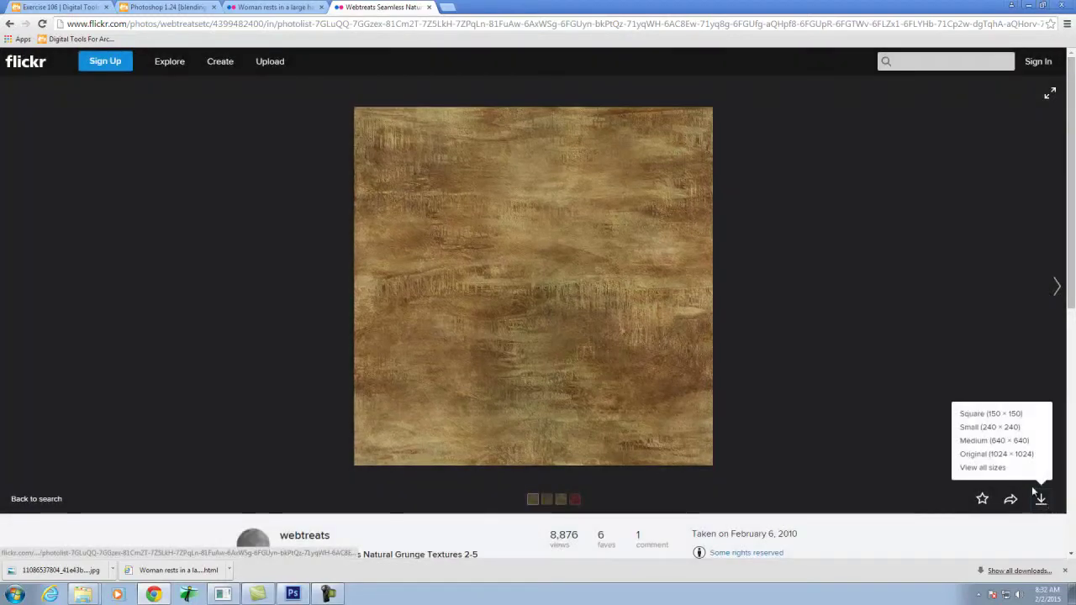
pyautogui.click(982, 454)
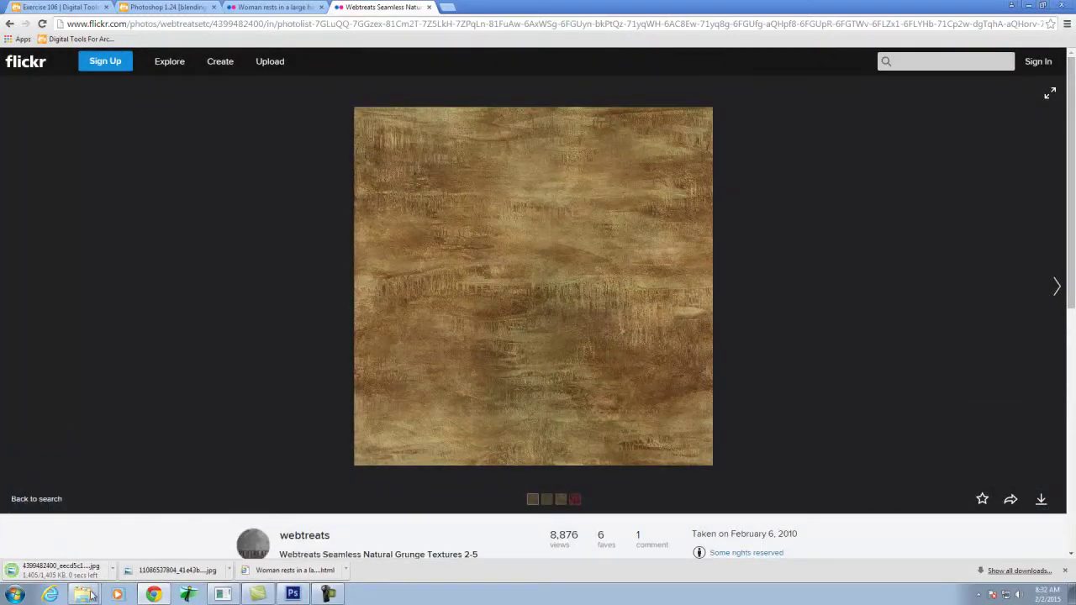
pyautogui.click(113, 571)
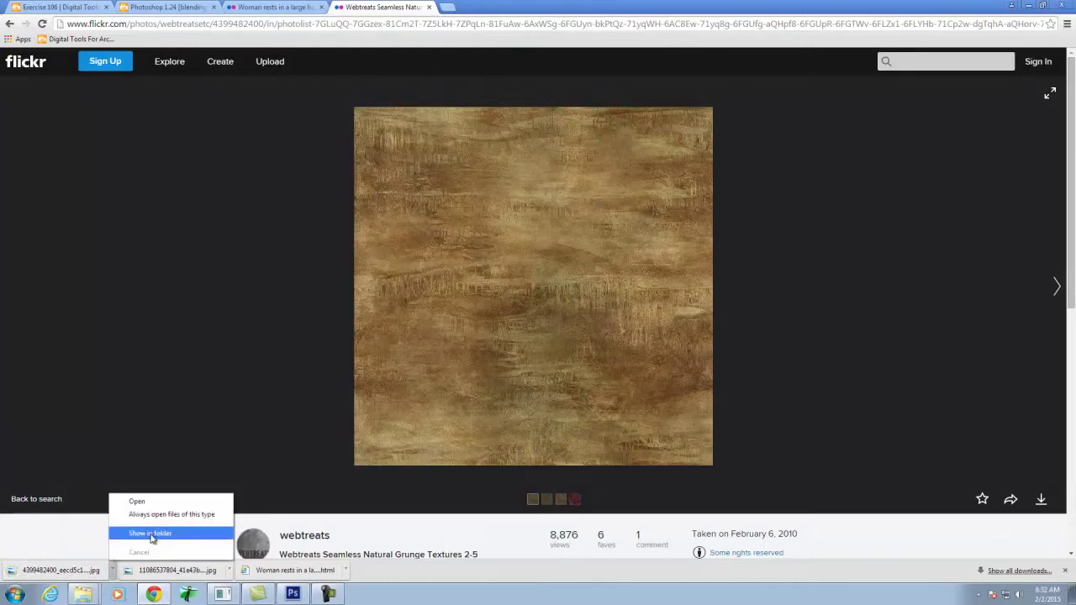
pyautogui.click(150, 533)
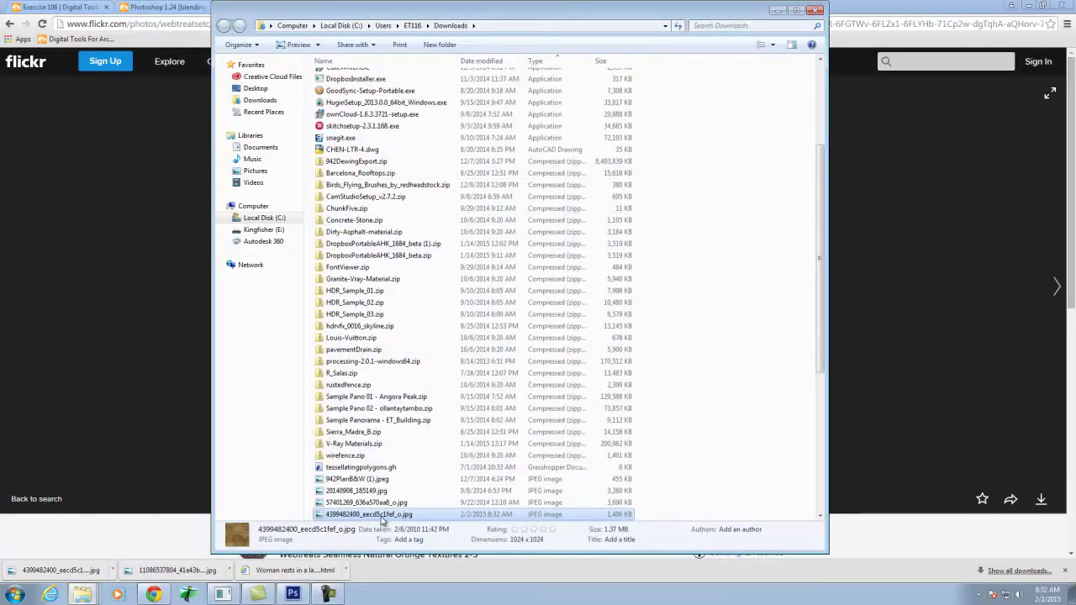
pyautogui.rightClick(383, 516)
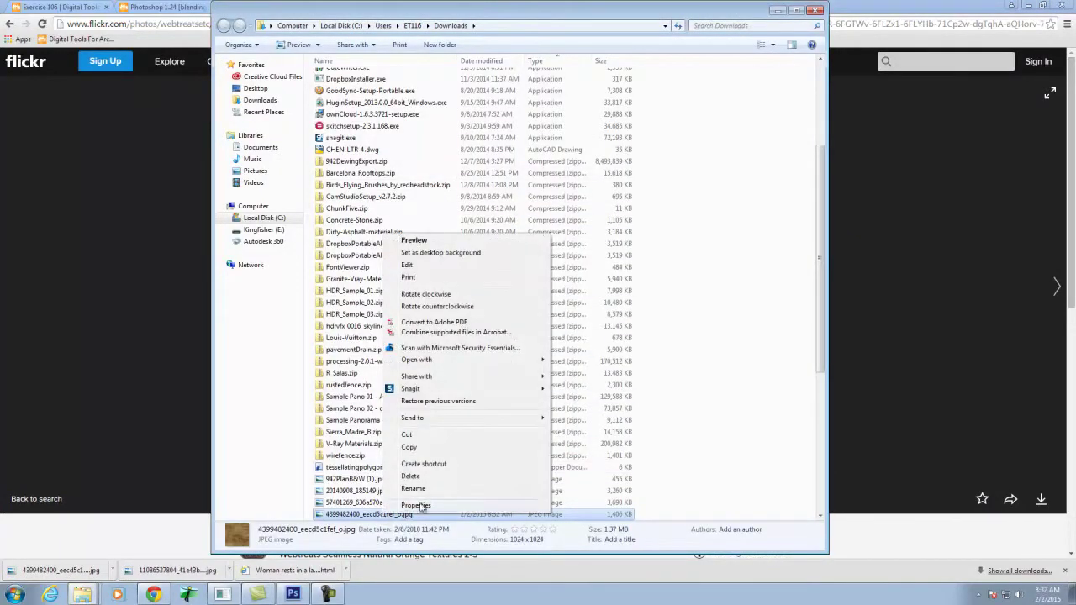
pyautogui.click(421, 448)
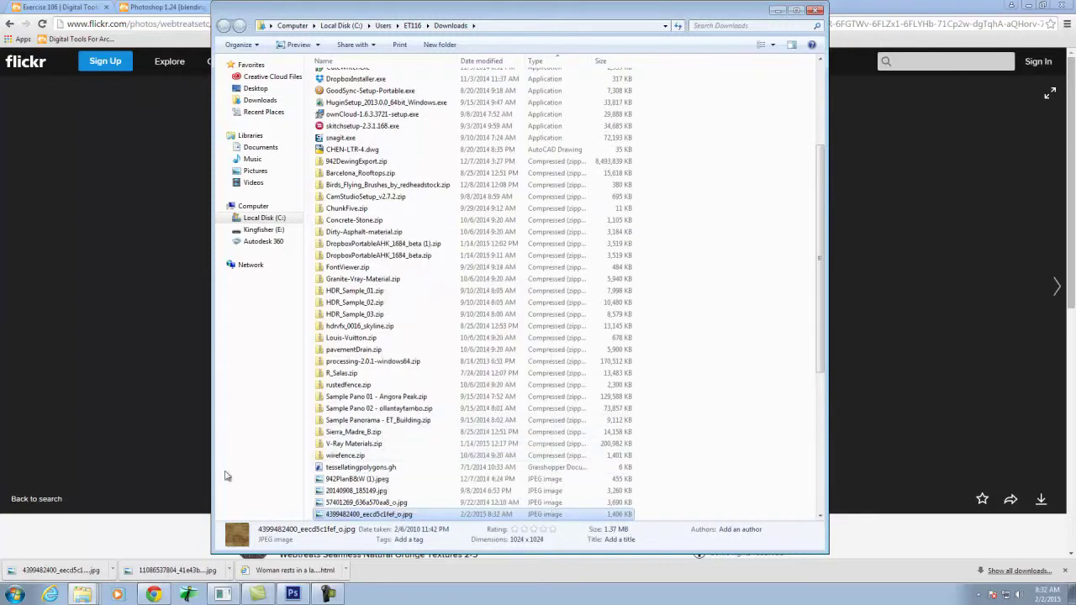
# Open the Wall (Peeling Paint) folder under Resources > Grunge Textures on Kingfisher (E:) and display its images as large icons
pyautogui.click(82, 594)
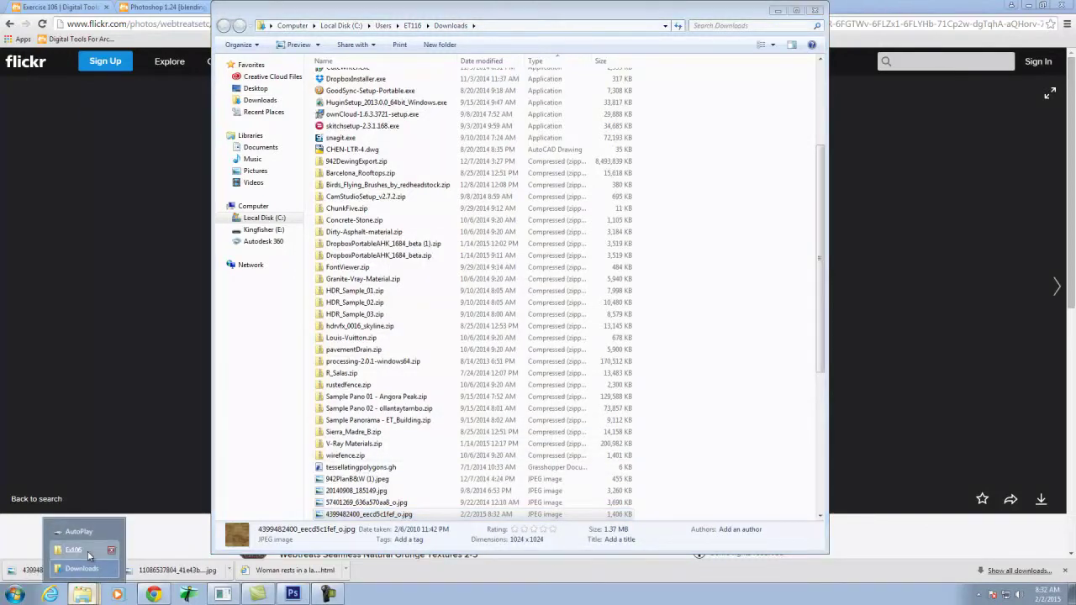
pyautogui.click(84, 550)
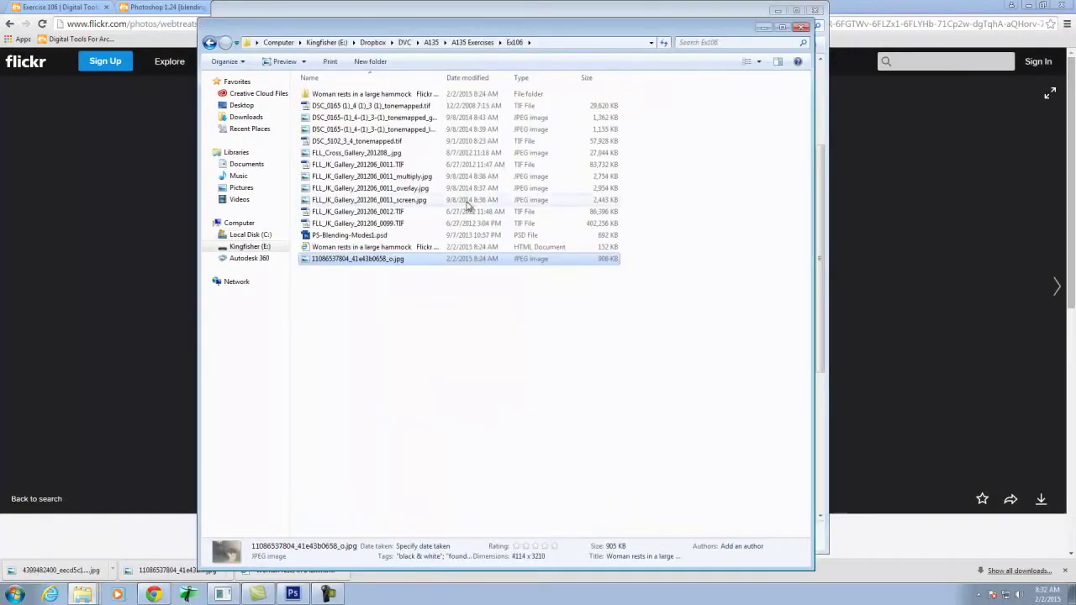
pyautogui.click(244, 247)
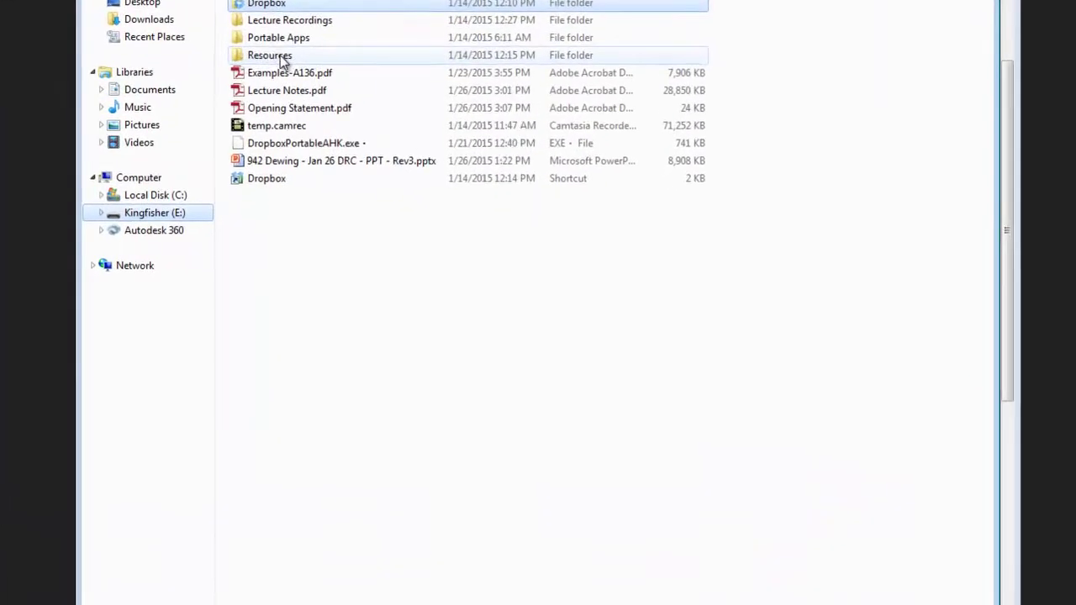
pyautogui.doubleClick(305, 103)
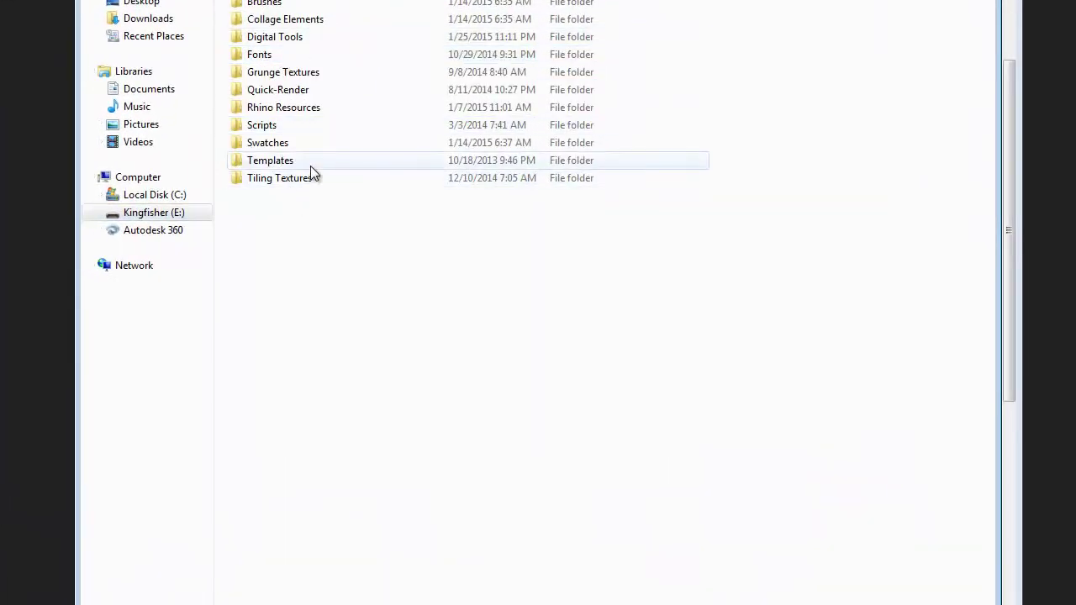
pyautogui.doubleClick(308, 75)
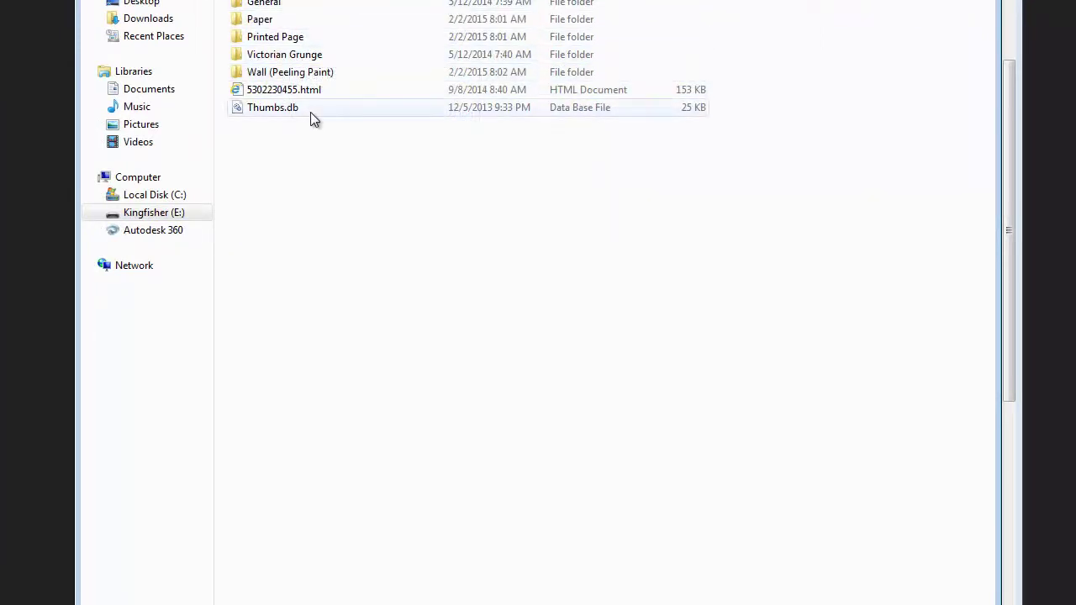
pyautogui.doubleClick(290, 74)
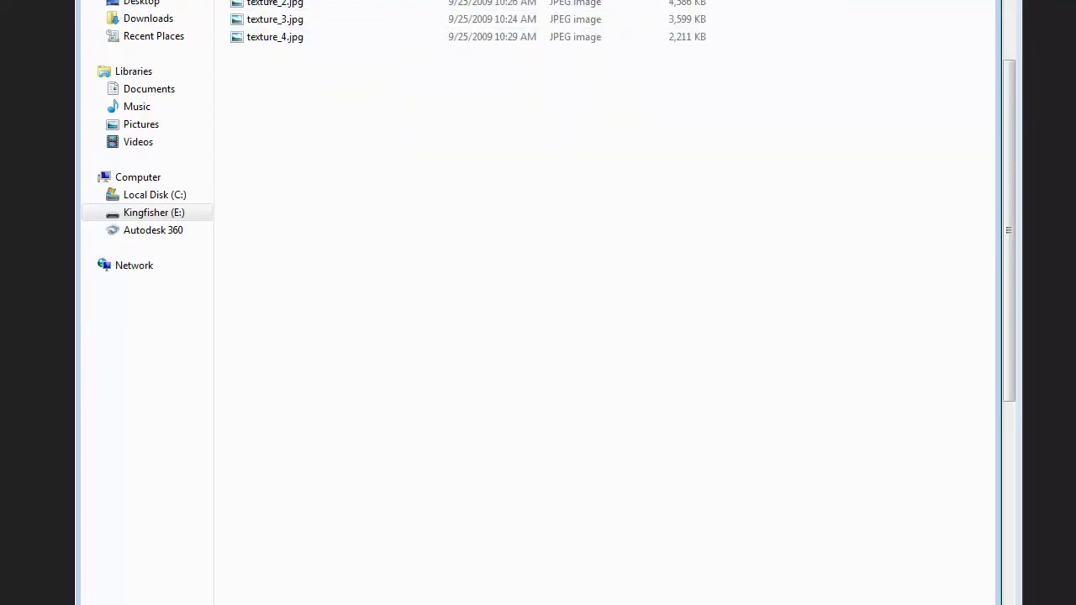
pyautogui.click(790, 69)
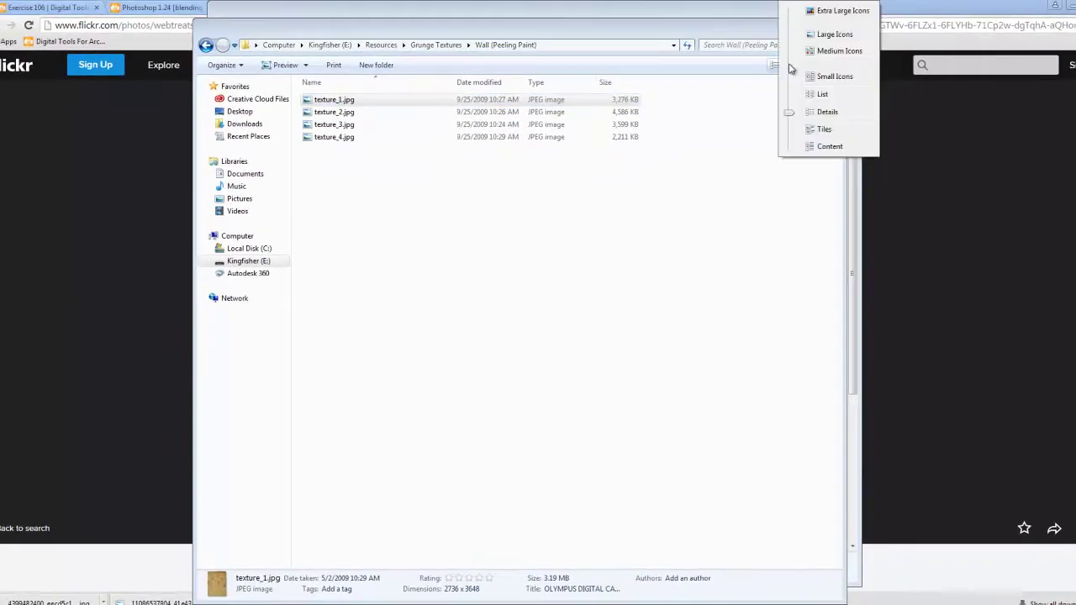
pyautogui.click(833, 34)
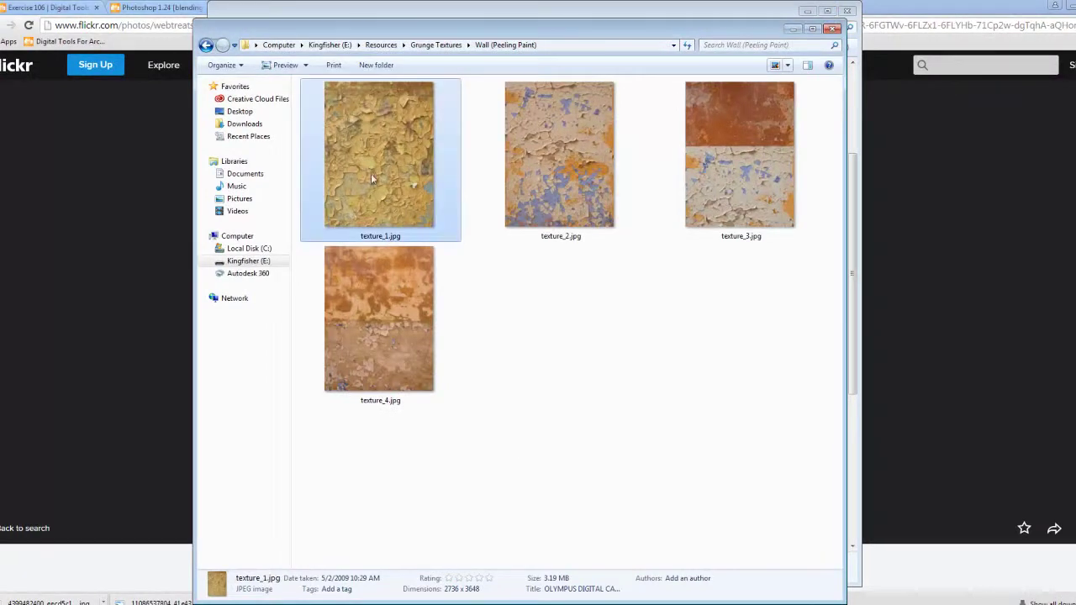
# Go back to Grunge Textures, open the Victorian Grunge folder and display its images as large thumbnails
pyautogui.click(207, 46)
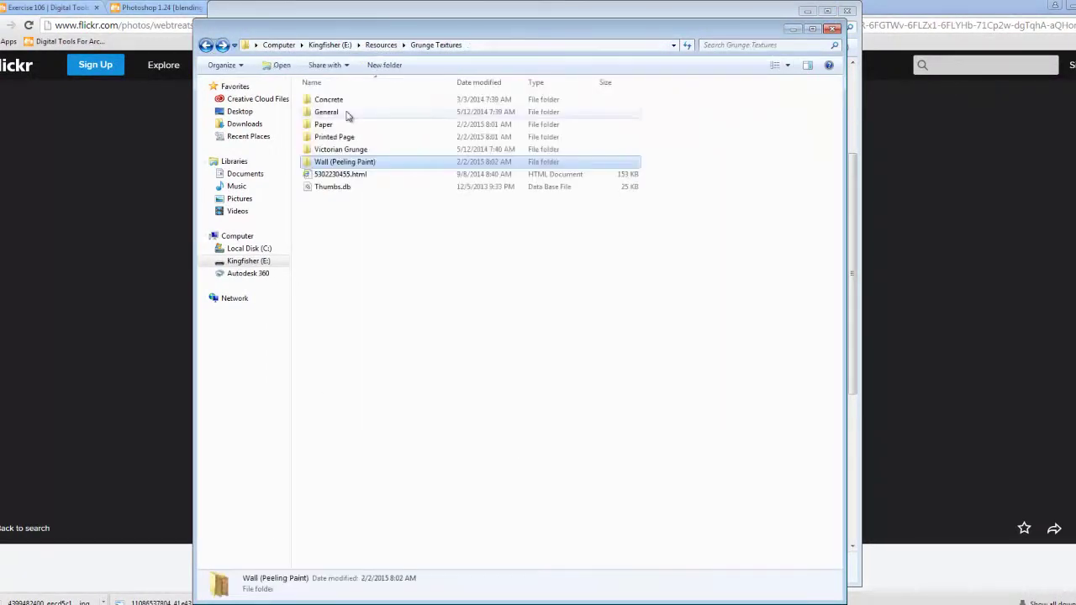
pyautogui.doubleClick(318, 149)
pyautogui.click(787, 66)
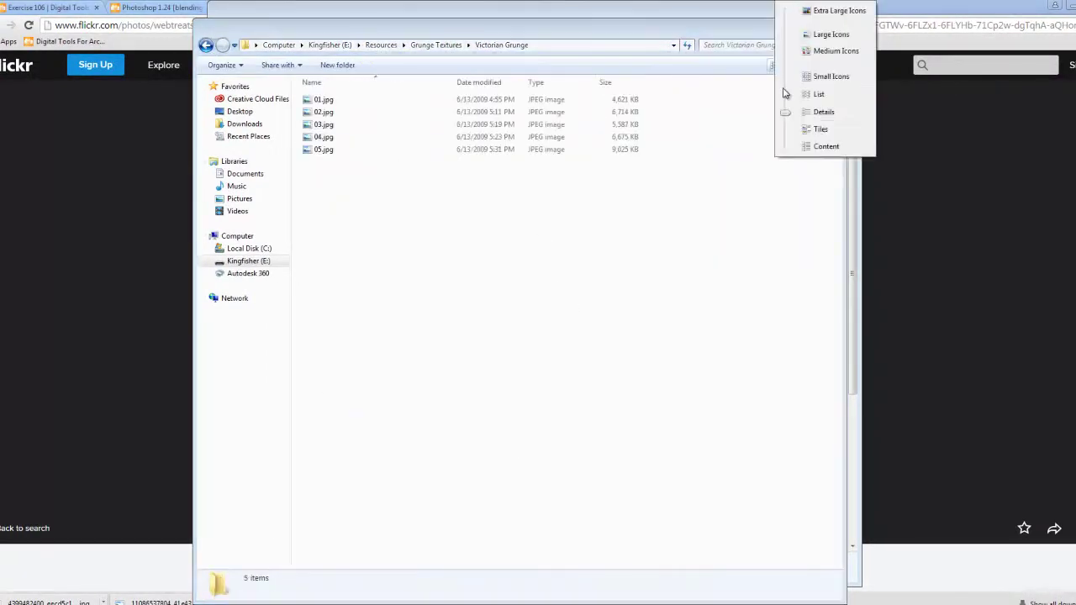
pyautogui.click(829, 18)
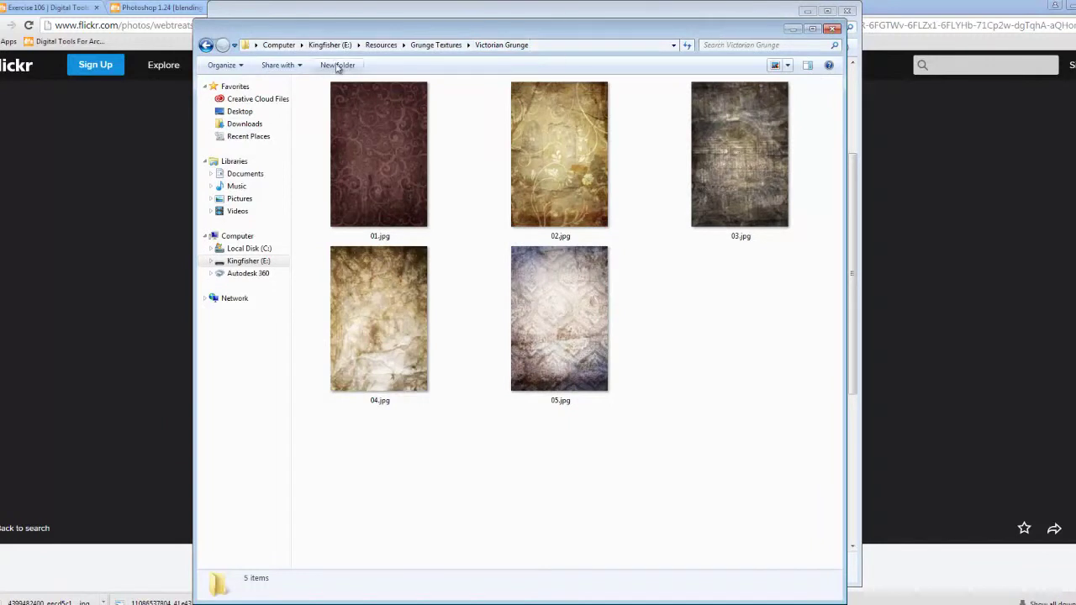
# Return to Grunge Textures, open the Concrete folder and display its images as large thumbnails
pyautogui.click(433, 45)
pyautogui.click(340, 101)
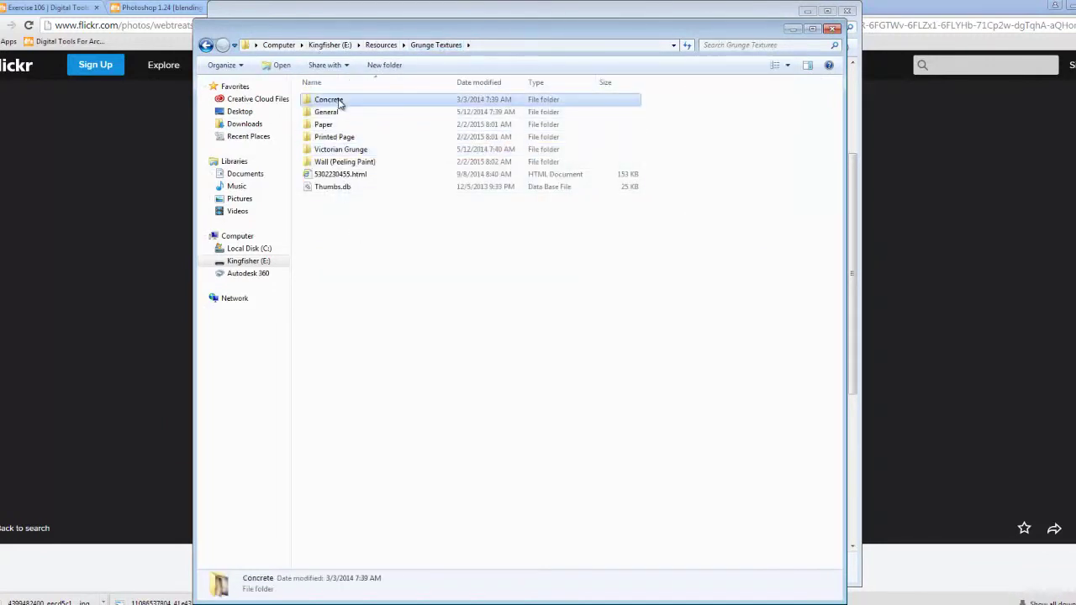
pyautogui.doubleClick(337, 101)
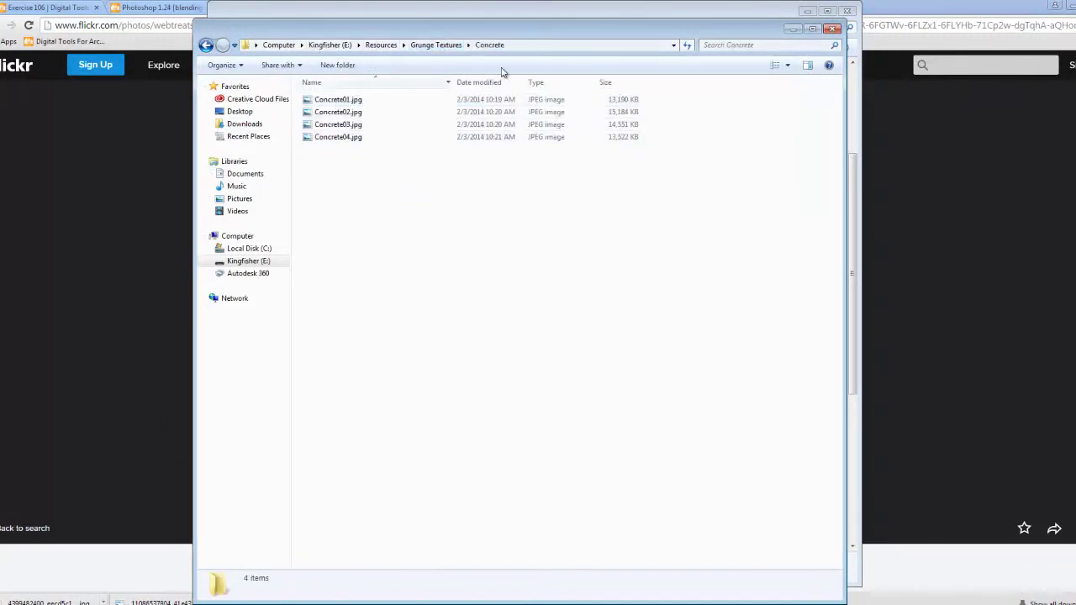
pyautogui.click(788, 64)
pyautogui.click(826, 13)
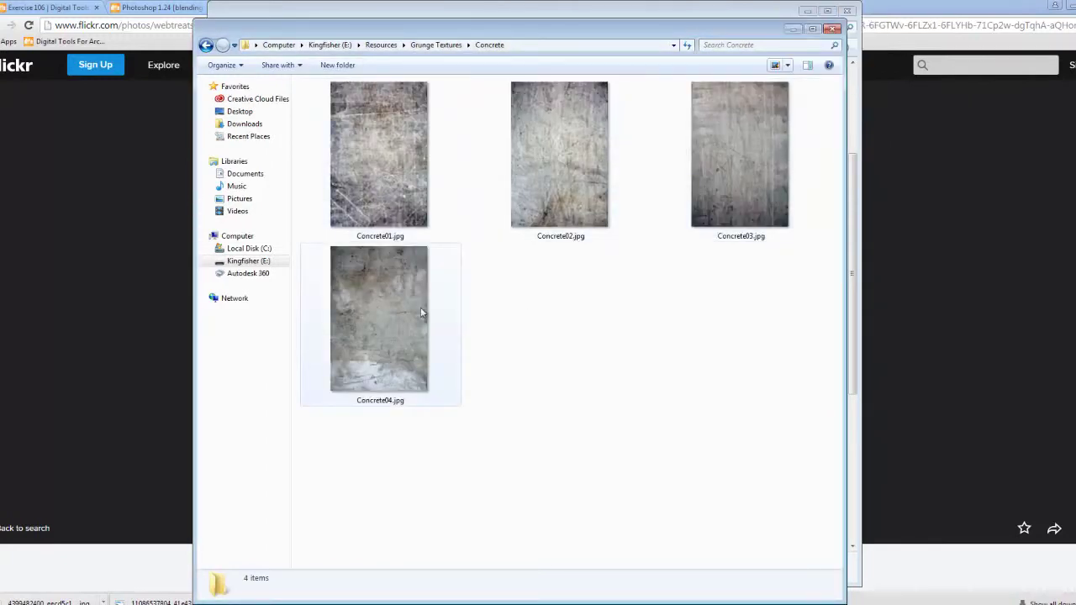
pyautogui.click(789, 65)
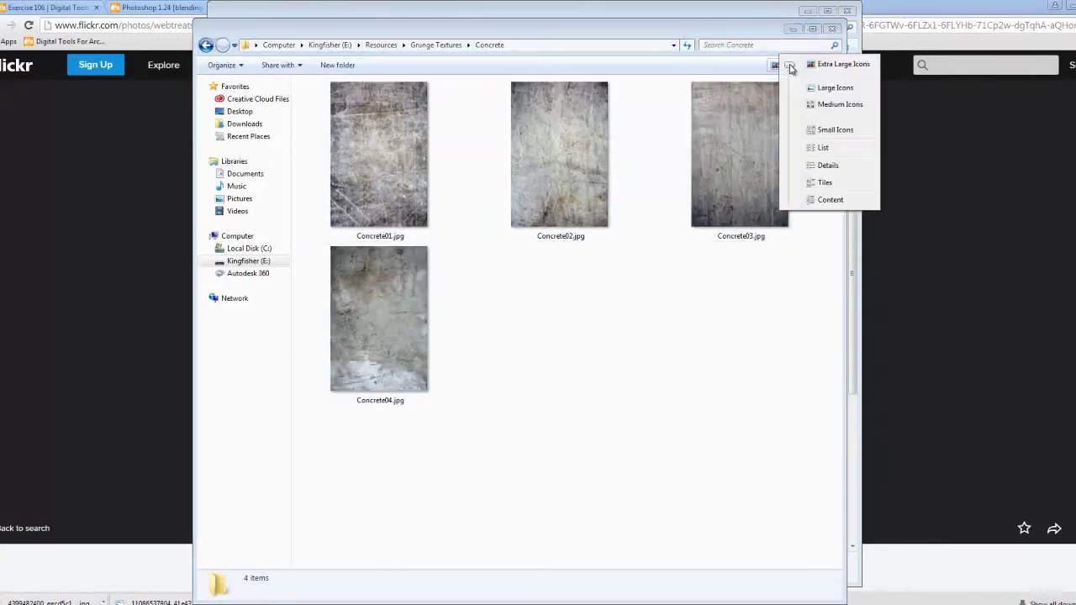
# Return to Grunge Textures, open the Paper folder and look through all its images as extra large icons
pyautogui.click(433, 47)
pyautogui.click(430, 47)
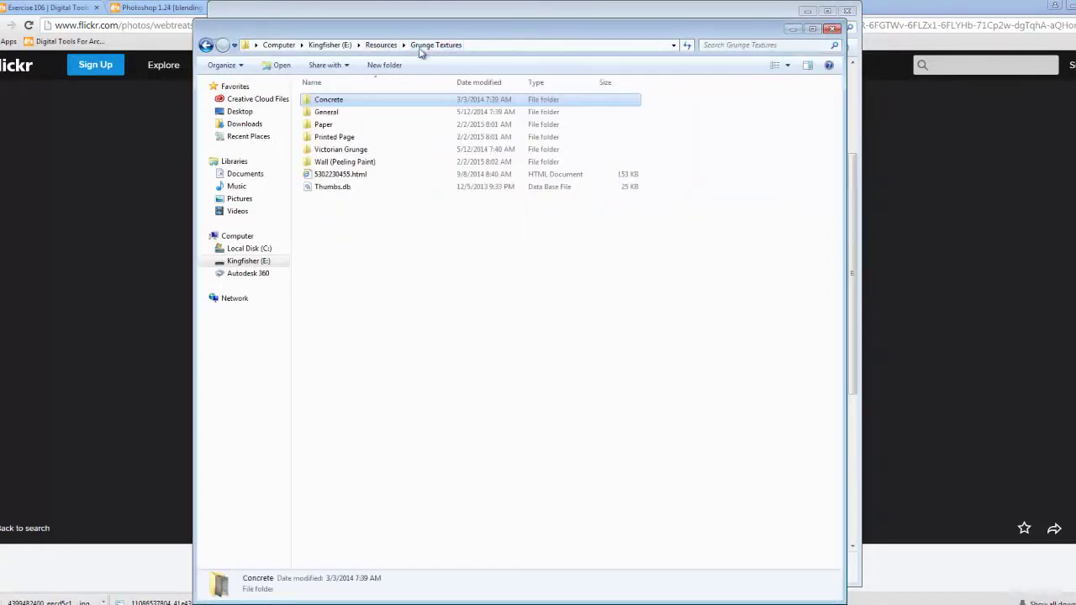
pyautogui.doubleClick(328, 123)
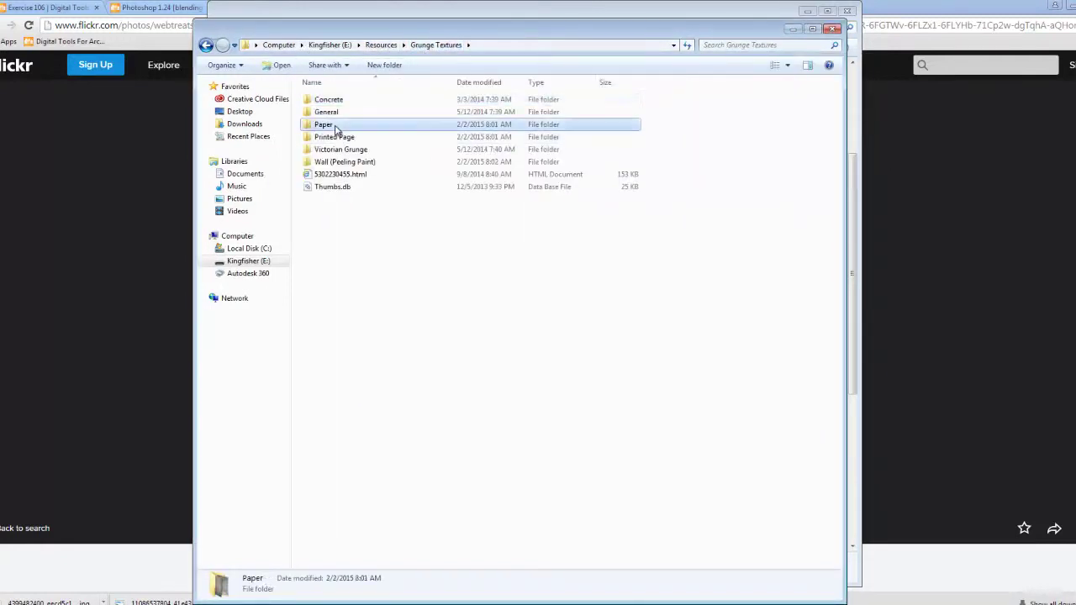
pyautogui.click(788, 66)
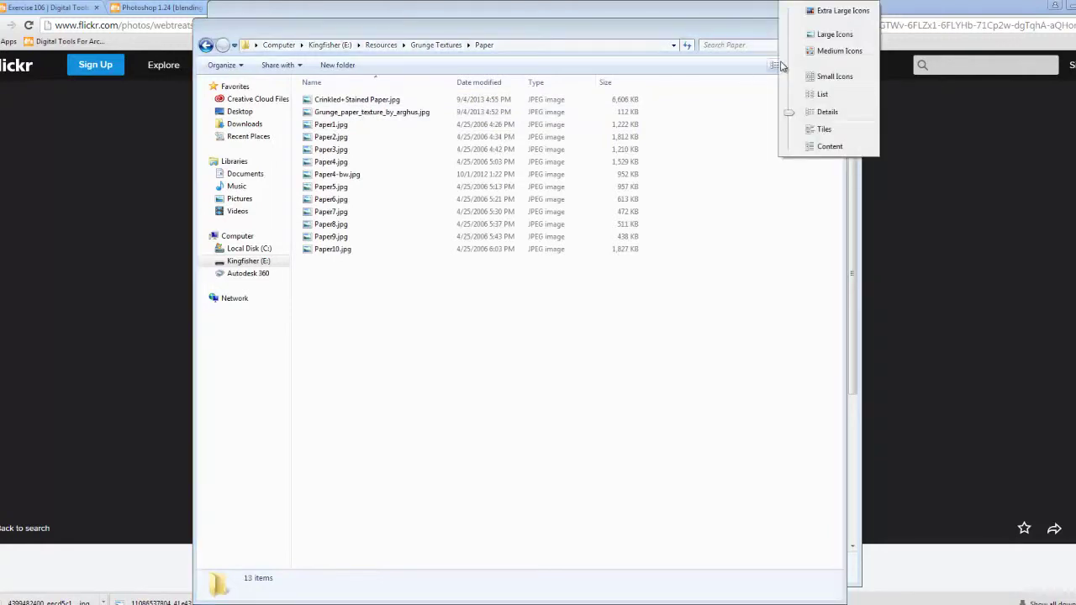
pyautogui.click(832, 11)
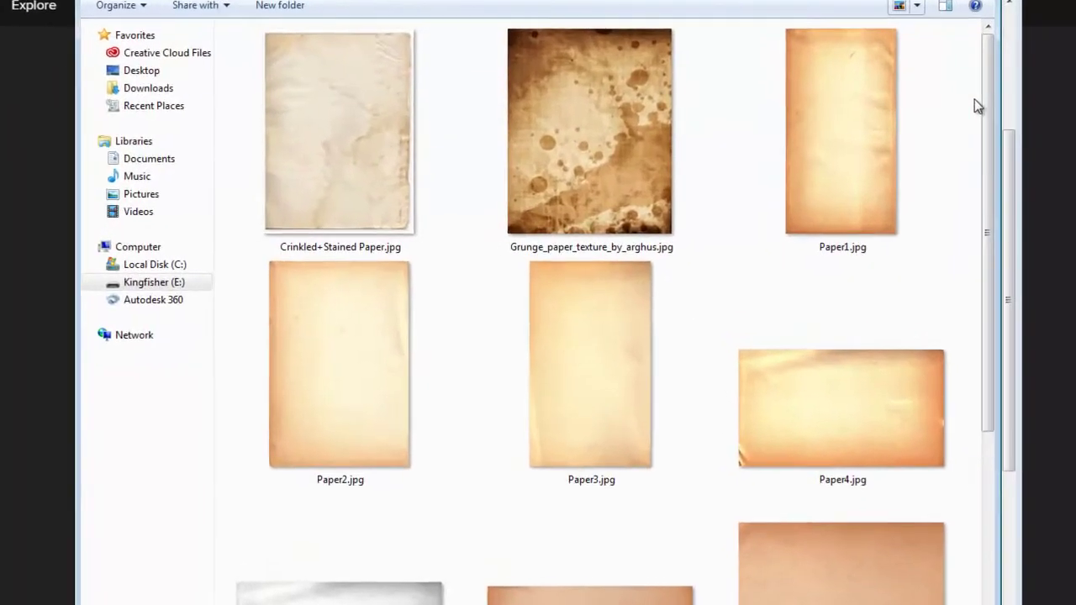
pyautogui.moveTo(838, 147); pyautogui.dragTo(847, 315)
pyautogui.moveTo(1007, 364); pyautogui.dragTo(1019, 446)
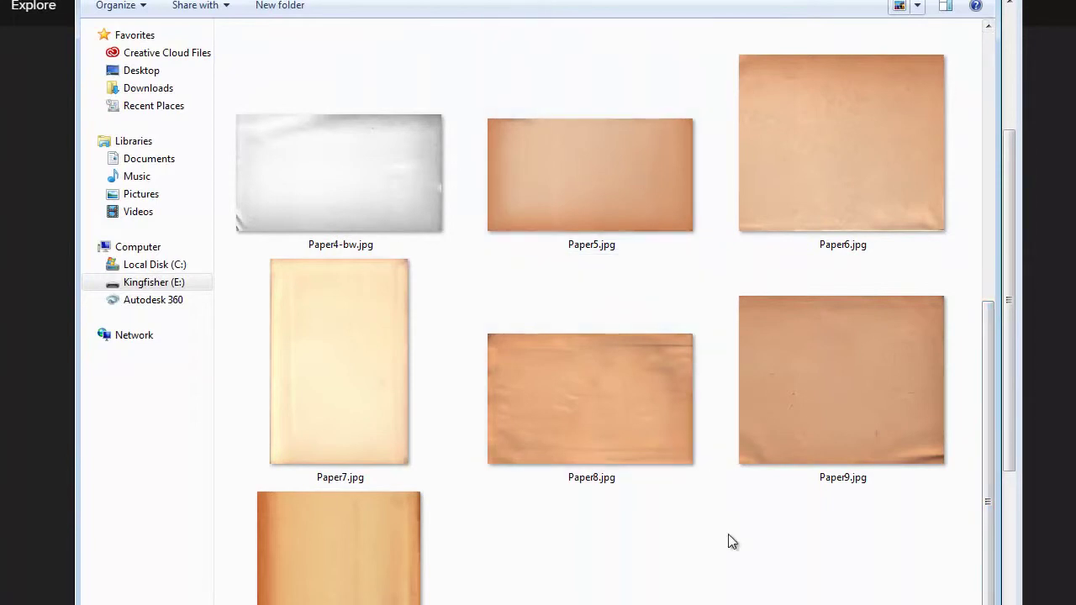
pyautogui.press('BackSpace')
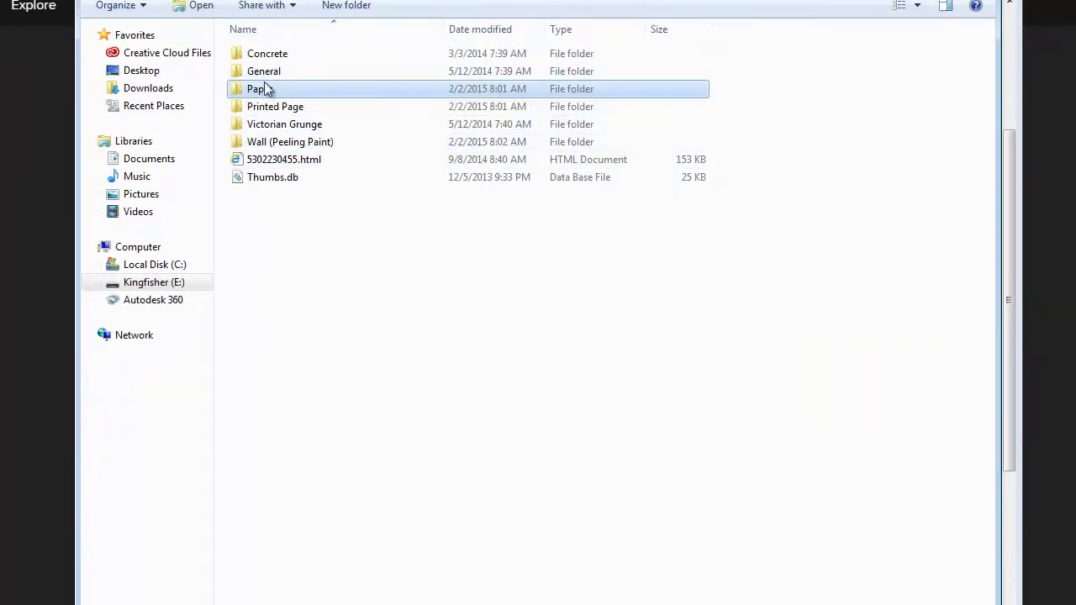
pyautogui.doubleClick(269, 54)
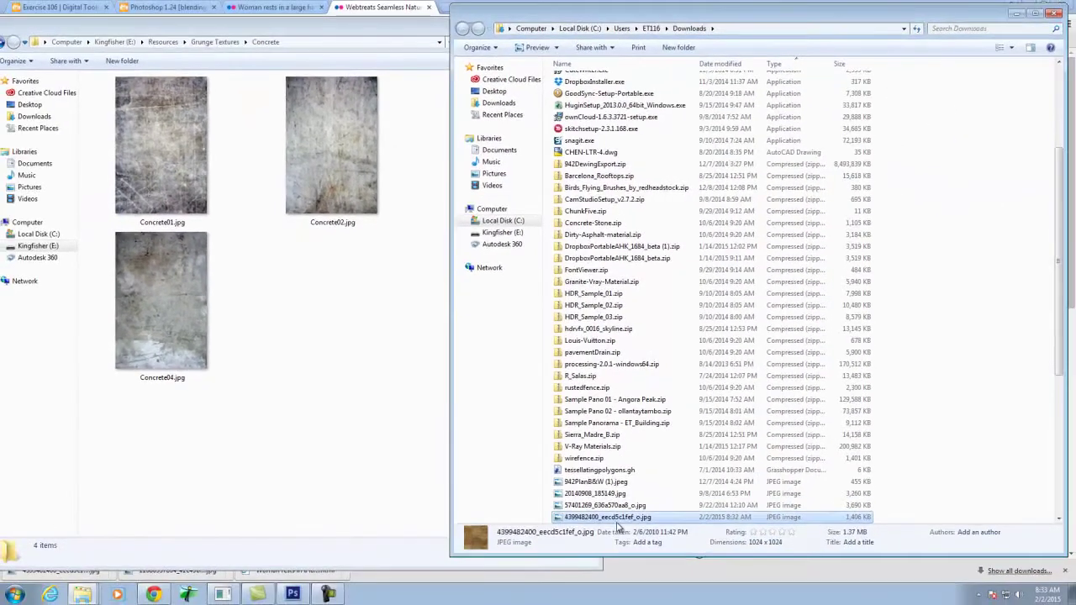
pyautogui.moveTo(618, 518); pyautogui.dragTo(348, 351)
pyautogui.click(504, 318)
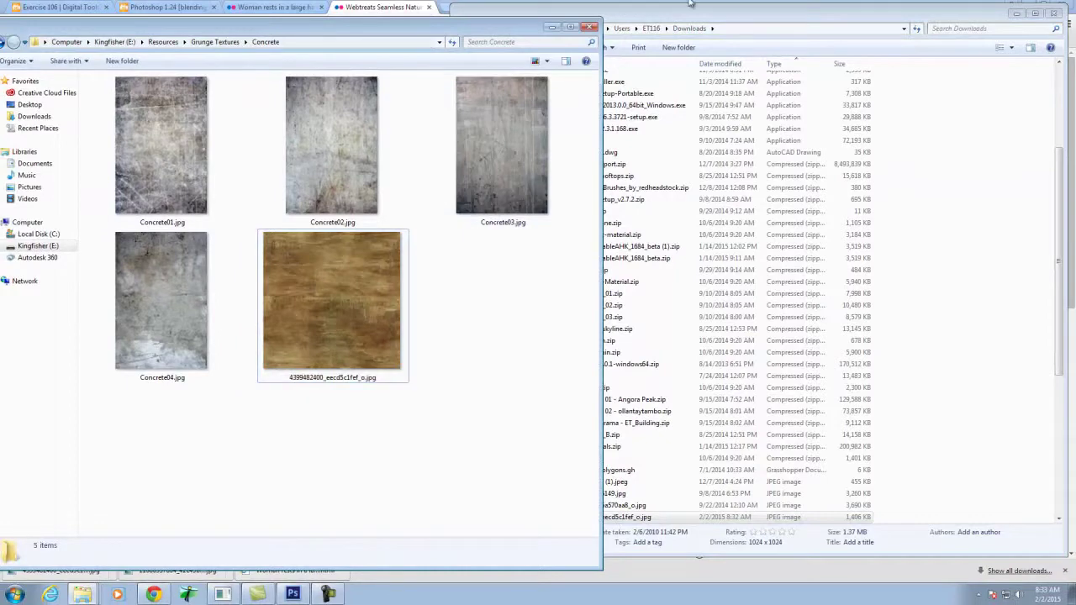
# Switch to the sunset photo in Photoshop and compare it with the Curves 1 layer hidden and shown
pyautogui.click(989, 14)
pyautogui.press('super+Down')
pyautogui.press('super+Down')
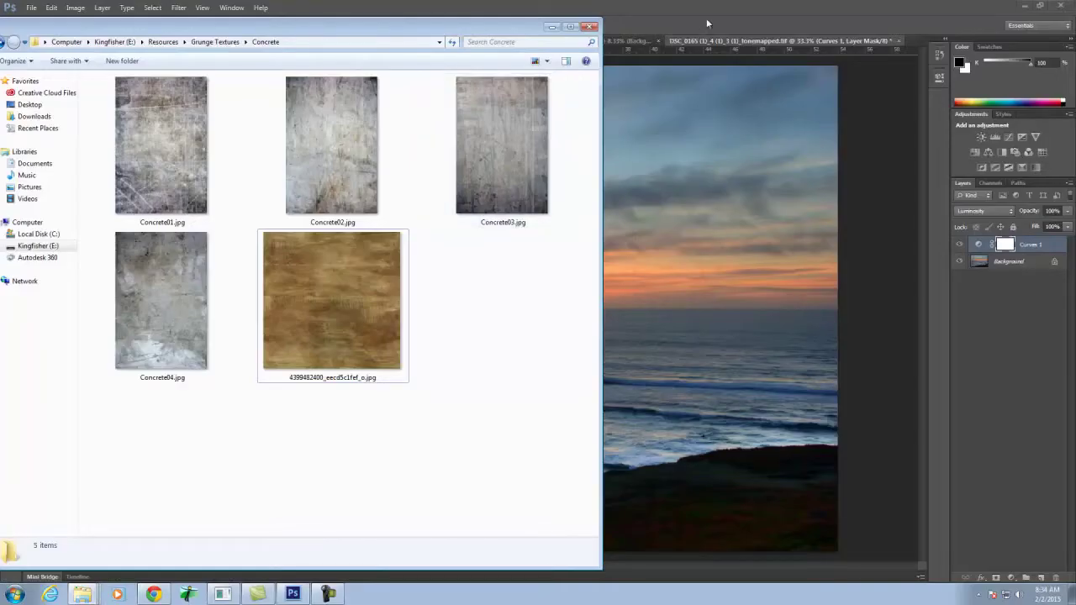
pyautogui.click(707, 24)
pyautogui.click(959, 245)
pyautogui.click(959, 245)
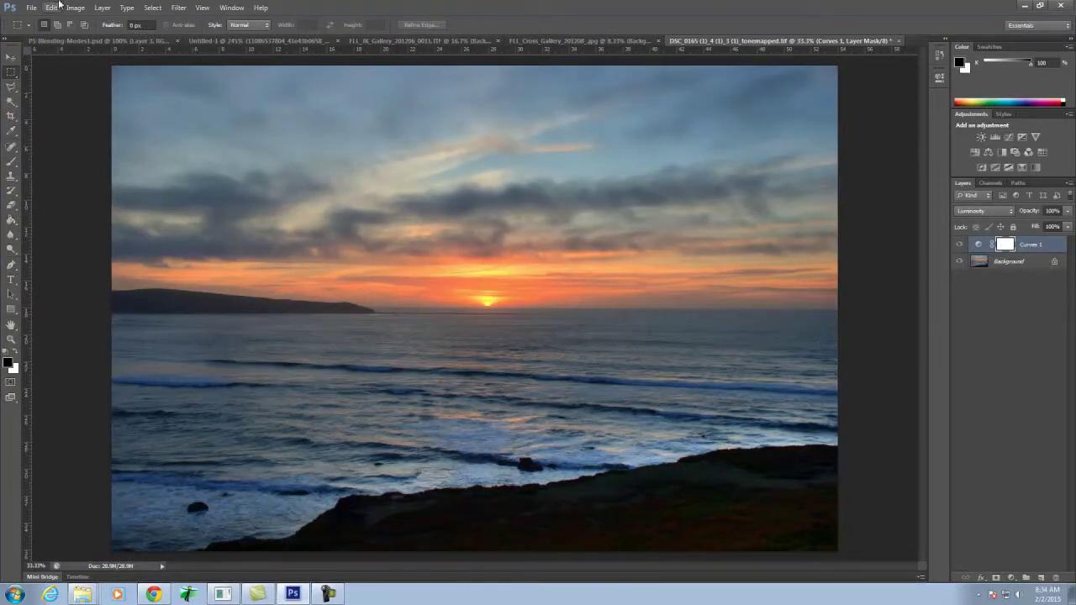
pyautogui.click(31, 8)
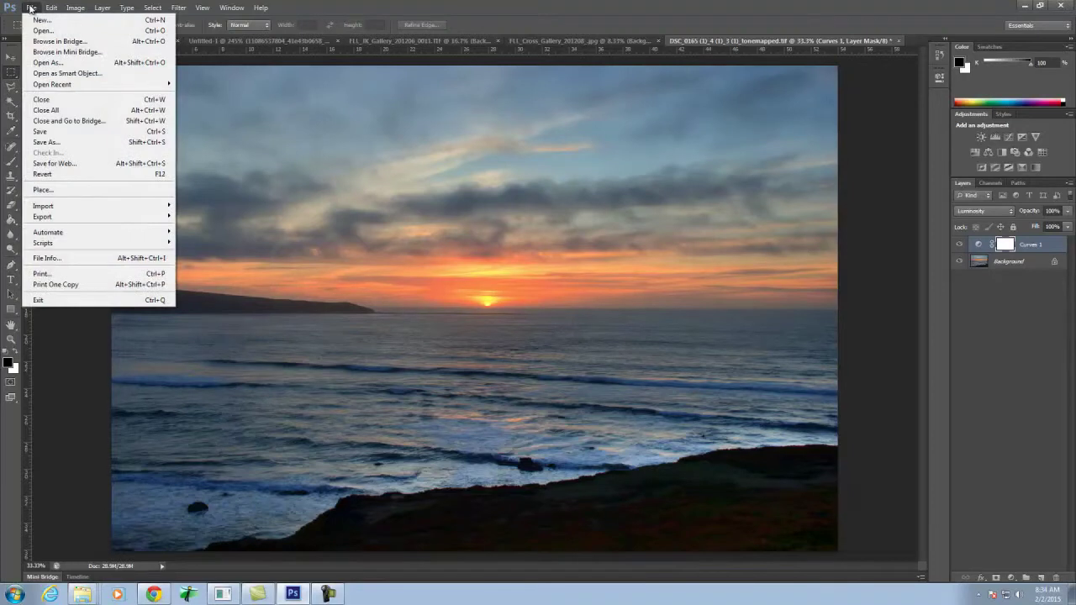
pyautogui.click(55, 192)
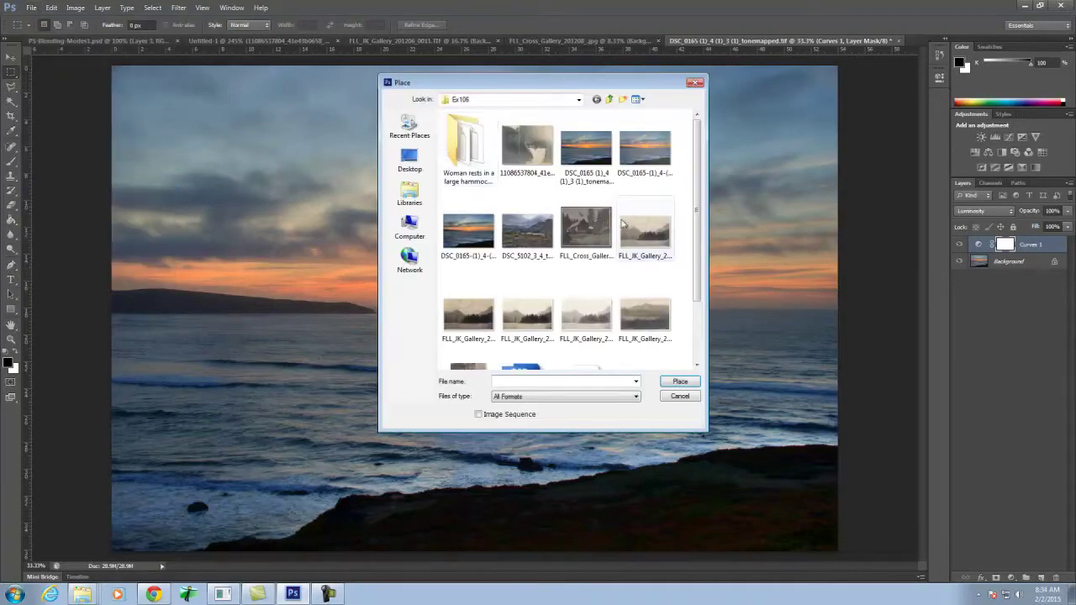
pyautogui.click(464, 98)
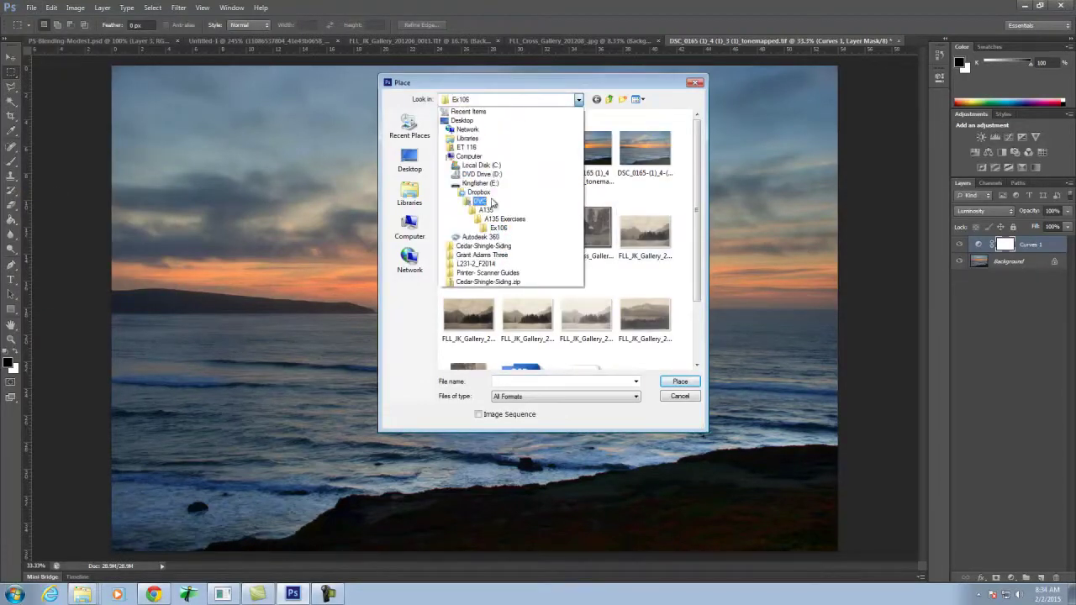
pyautogui.click(479, 182)
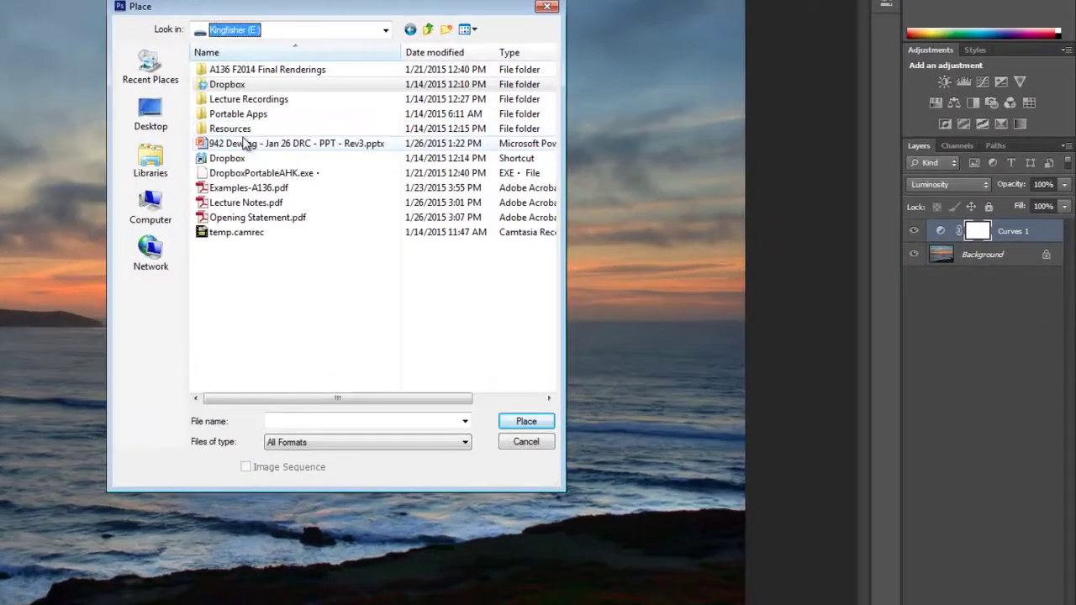
pyautogui.doubleClick(240, 130)
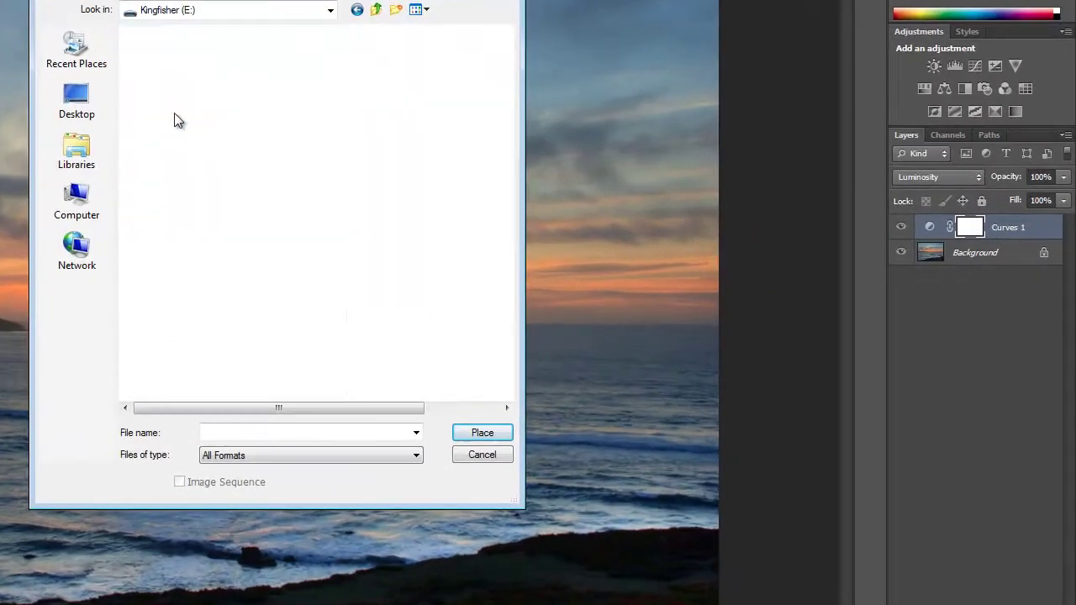
pyautogui.doubleClick(243, 145)
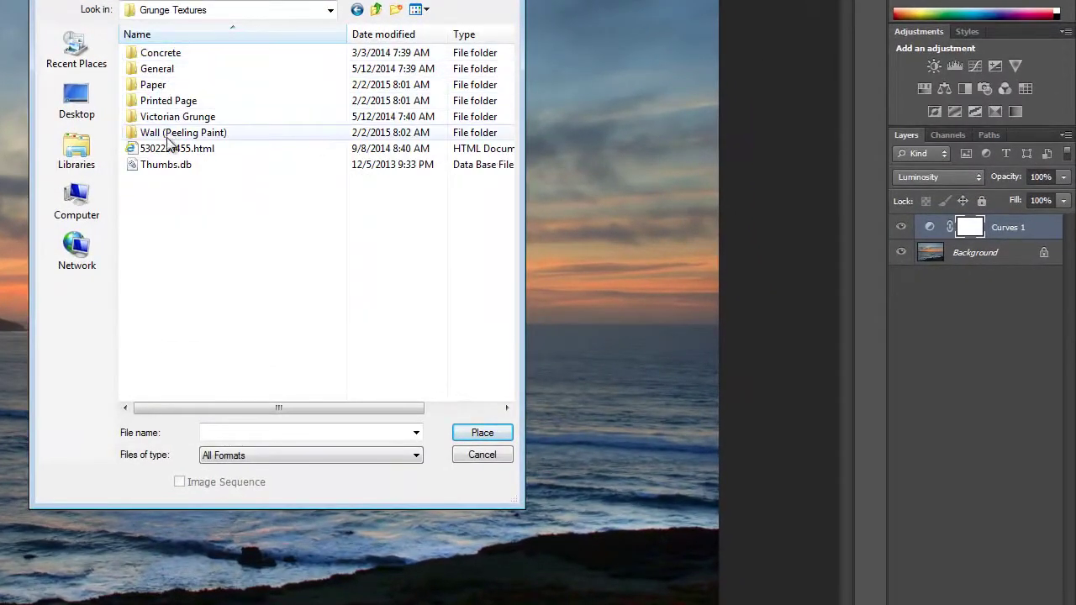
pyautogui.doubleClick(166, 53)
pyautogui.click(141, 74)
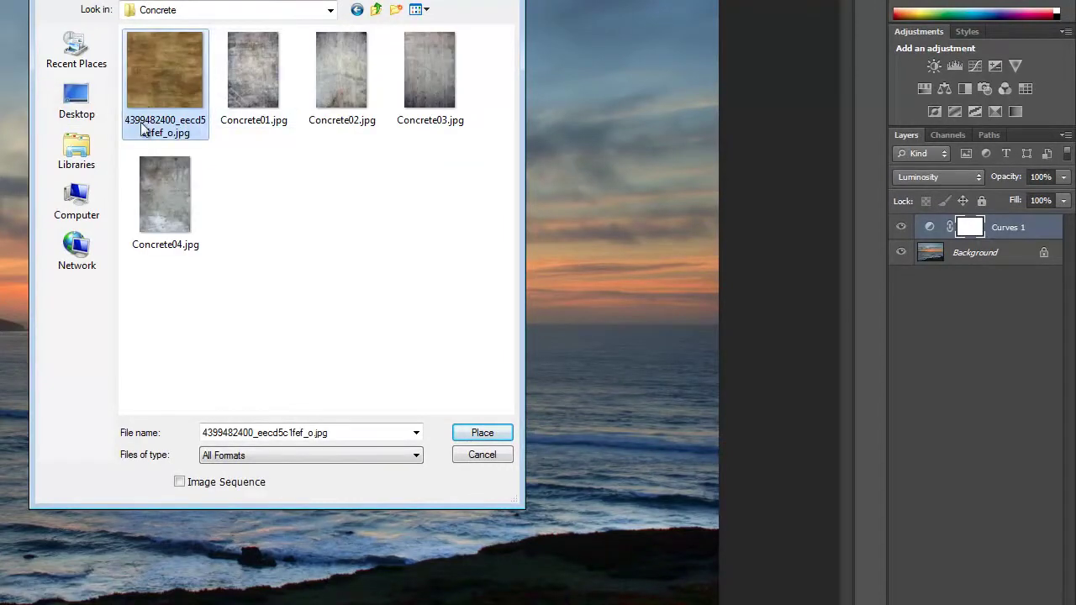
pyautogui.click(497, 432)
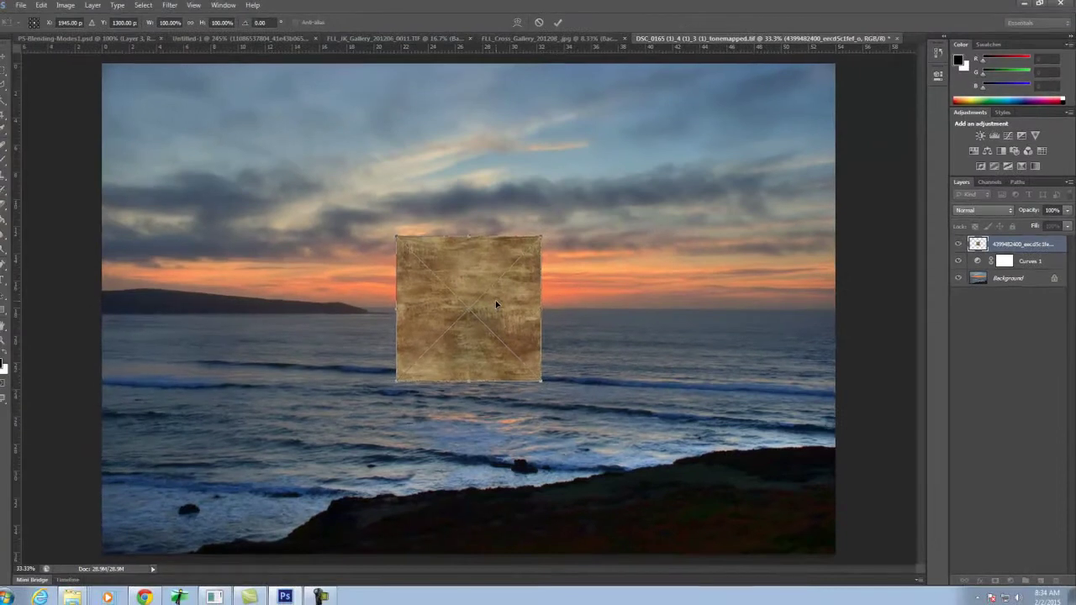
# Move the placed texture to the canvas's upper-left corner and stretch it over the whole photo, about 513.67% wide and 342.84% high
pyautogui.moveTo(495, 301); pyautogui.dragTo(211, 133)
pyautogui.moveTo(255, 208); pyautogui.dragTo(848, 557)
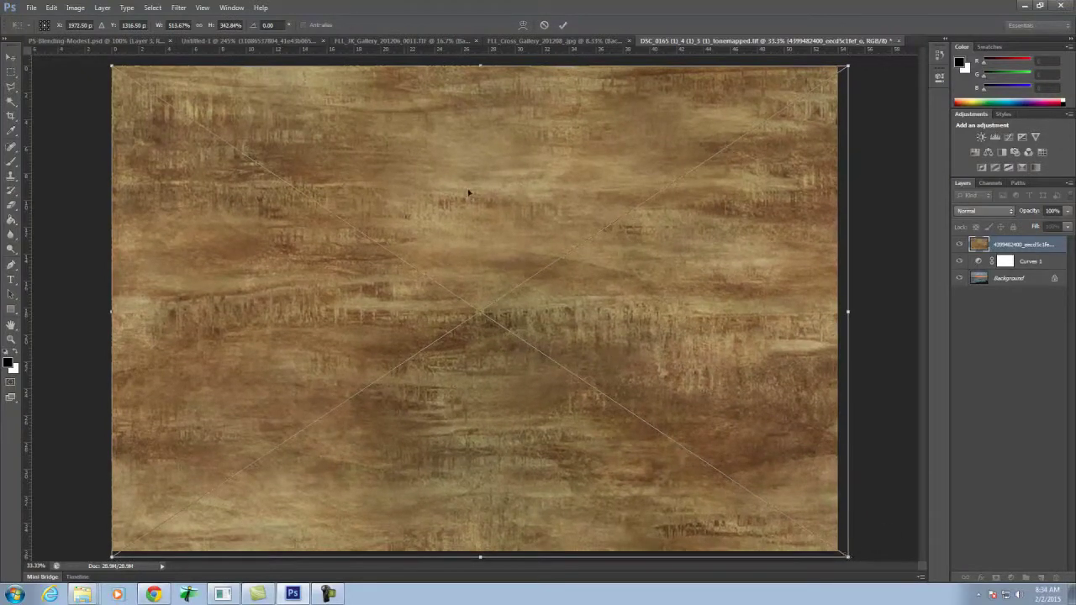
pyautogui.moveTo(485, 209); pyautogui.dragTo(485, 205)
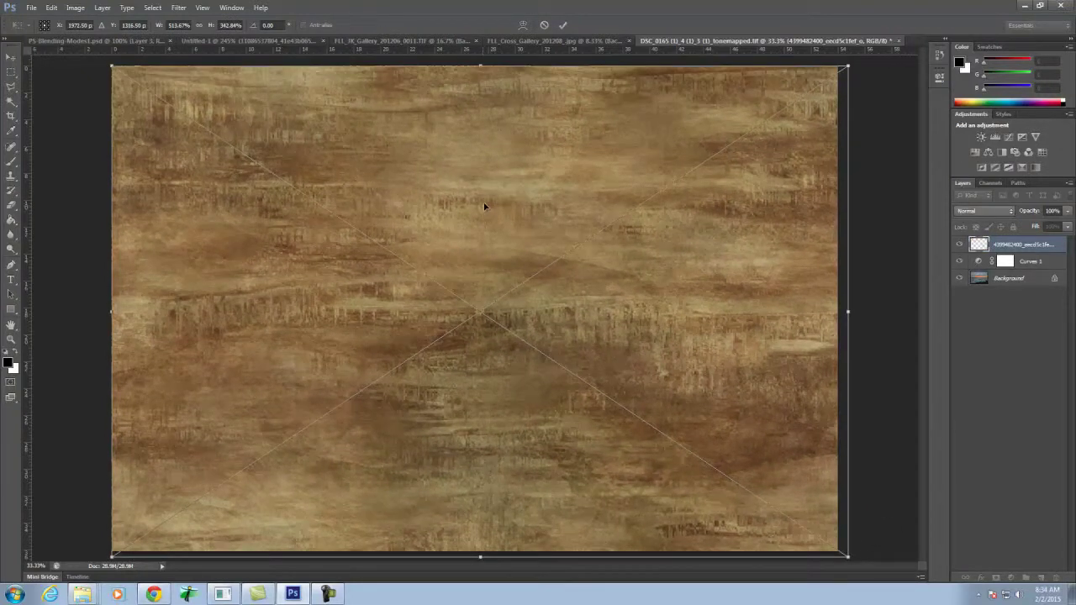
# Accept the stretched grunge texture and set its layer to Multiply blending at 37% opacity
pyautogui.click(562, 28)
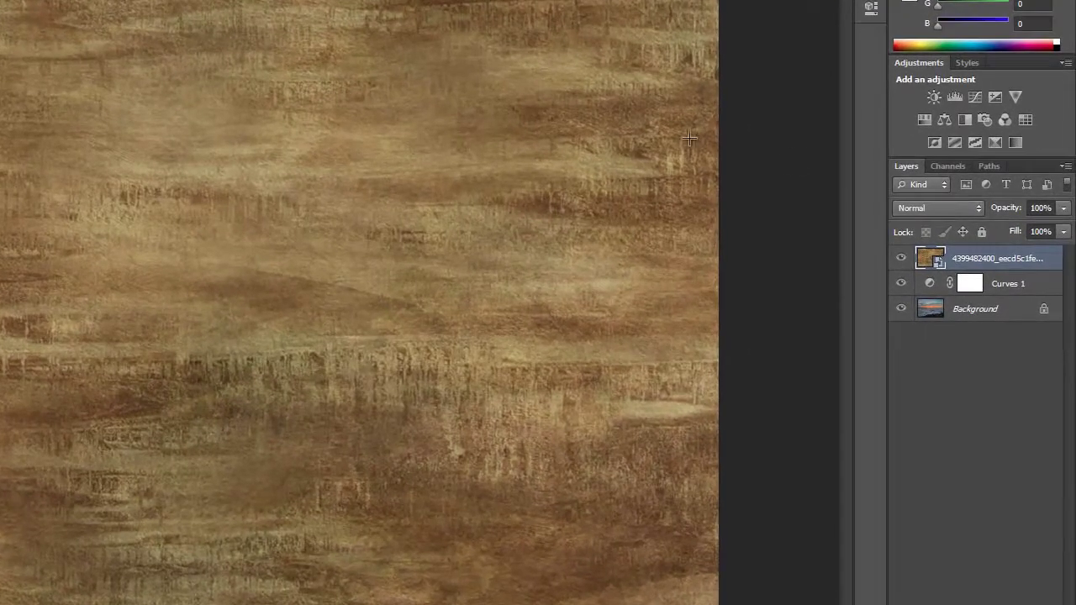
pyautogui.click(930, 207)
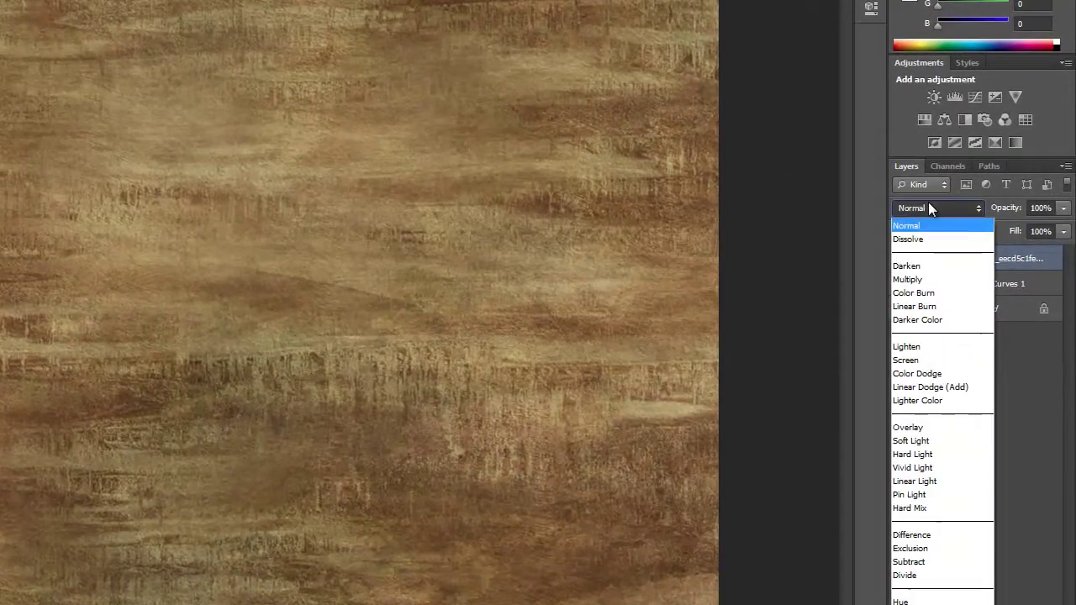
pyautogui.click(933, 279)
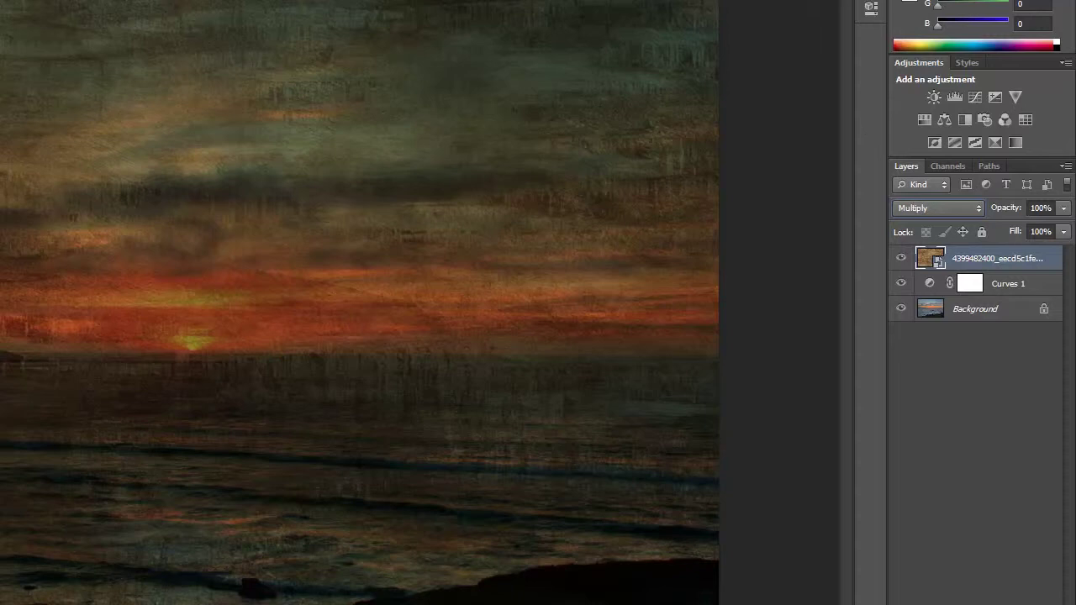
pyautogui.click(1065, 210)
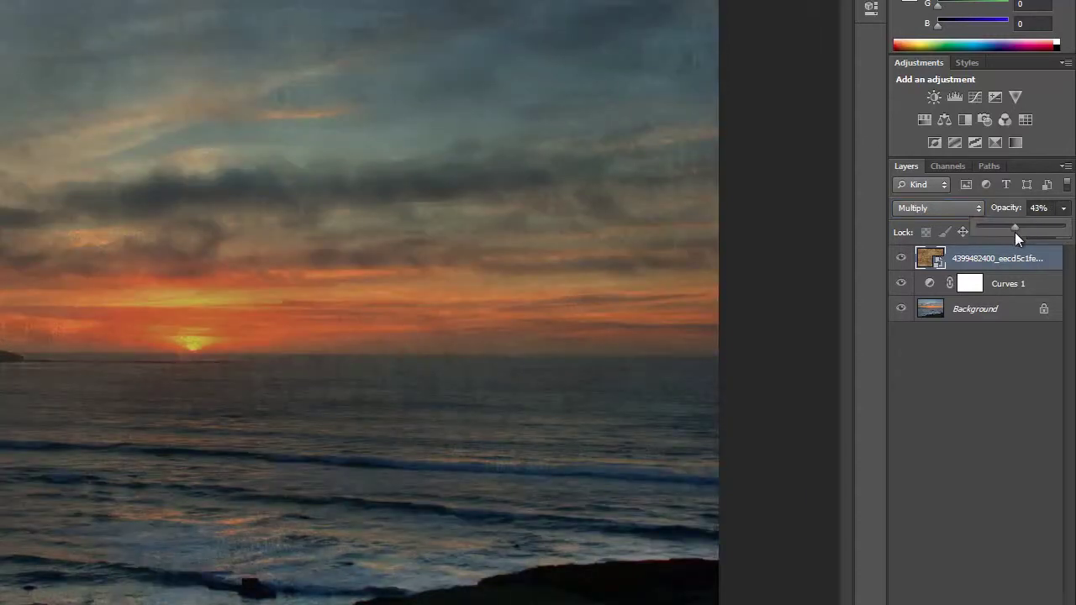
pyautogui.moveTo(1014, 232); pyautogui.dragTo(1010, 233)
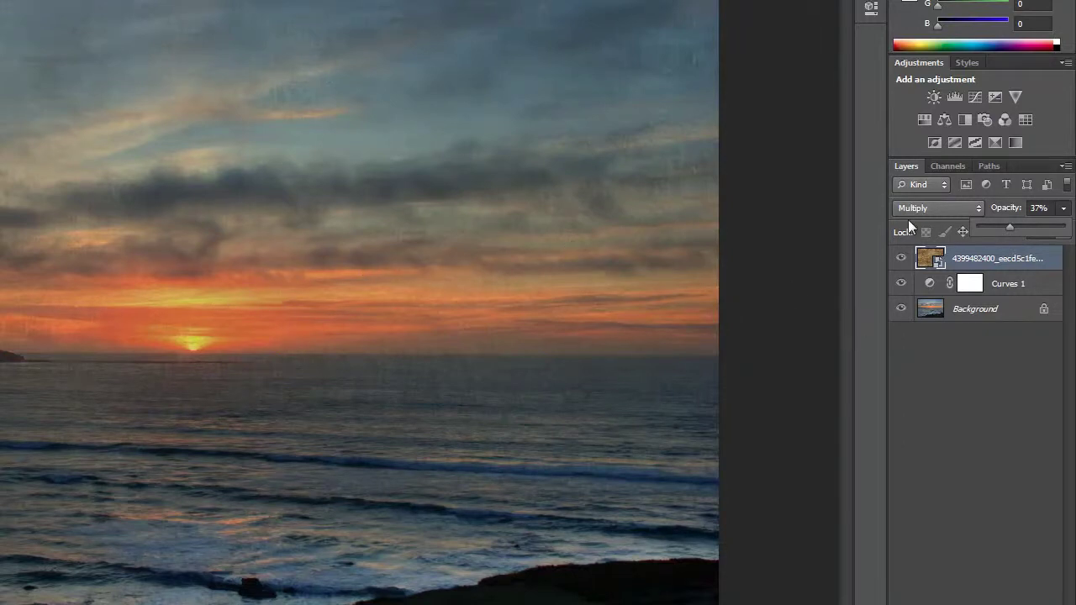
# Try Lighten on the grunge texture layer and switch its blending mode to Overlay
pyautogui.click(967, 208)
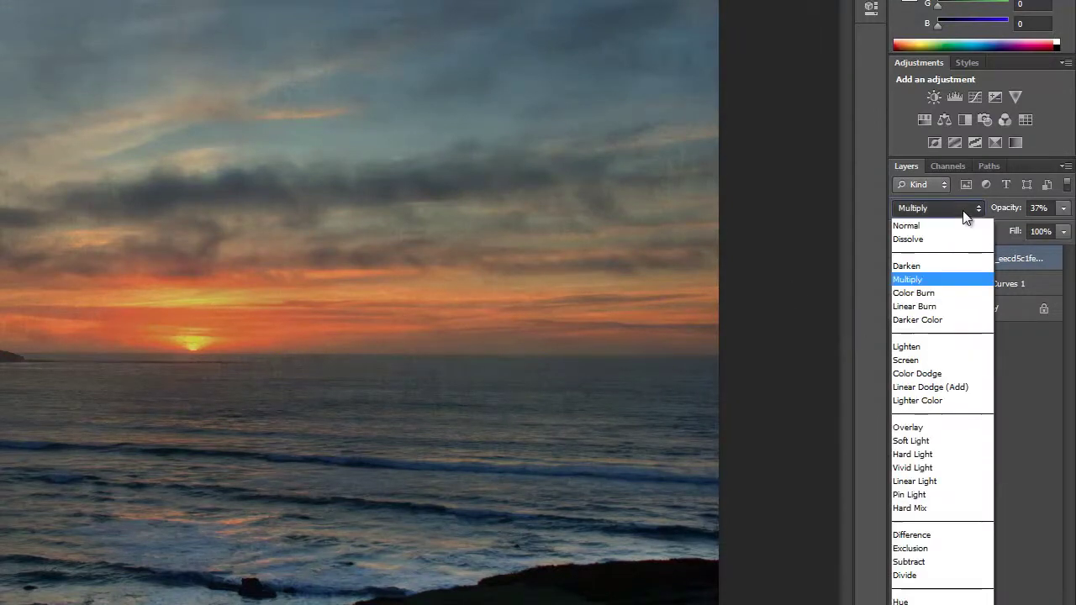
pyautogui.click(935, 354)
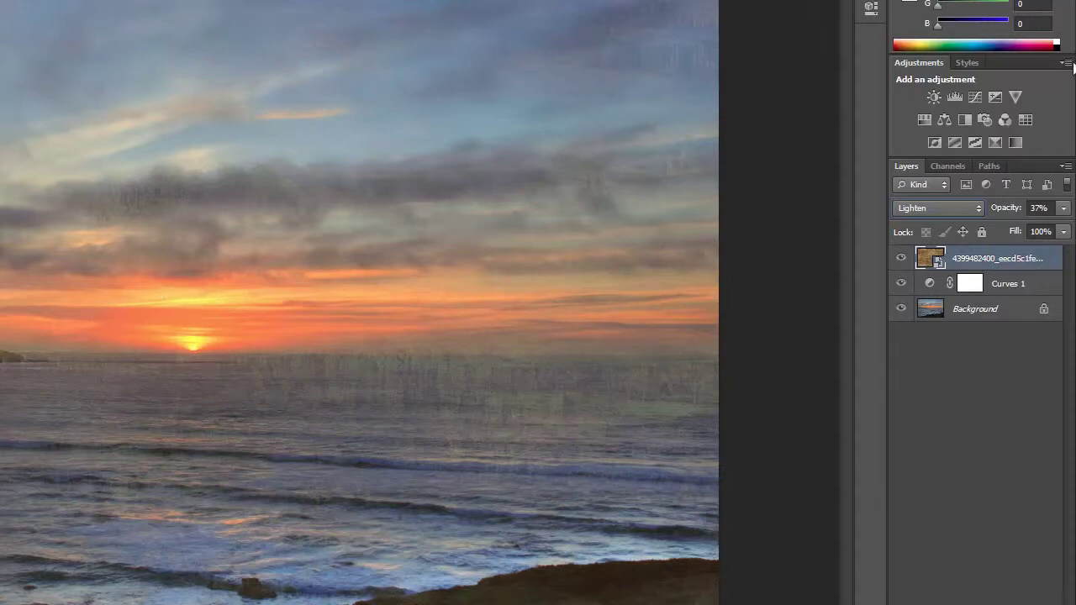
pyautogui.click(965, 209)
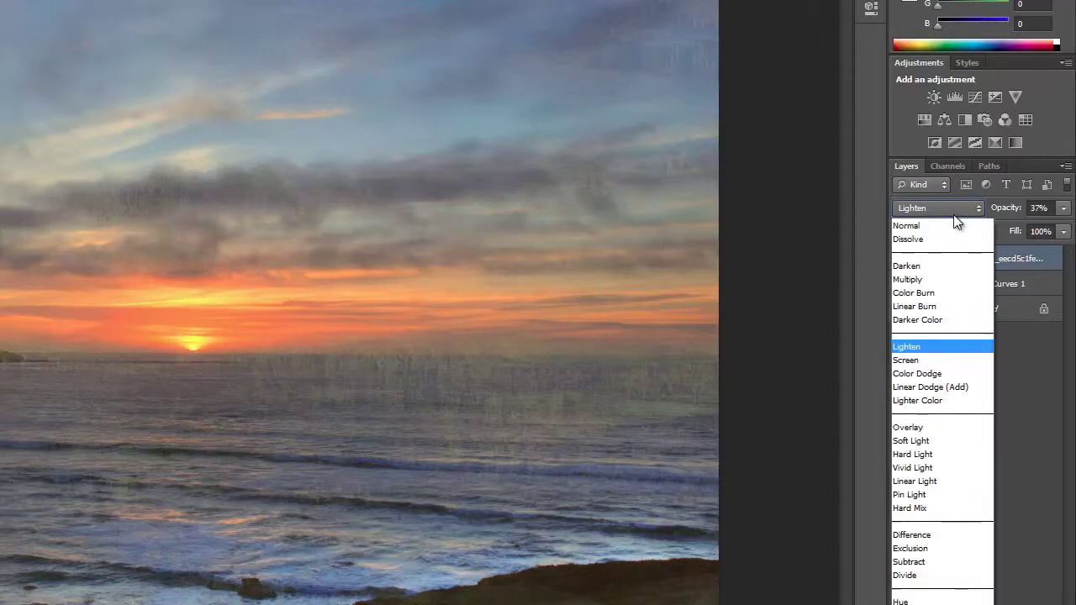
pyautogui.click(939, 431)
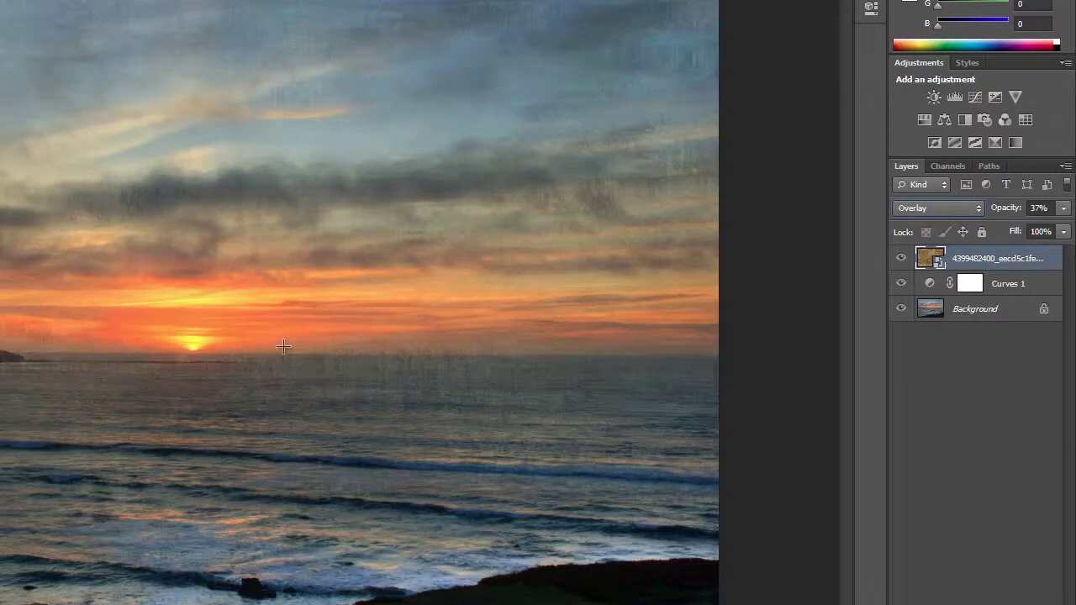
pyautogui.click(999, 387)
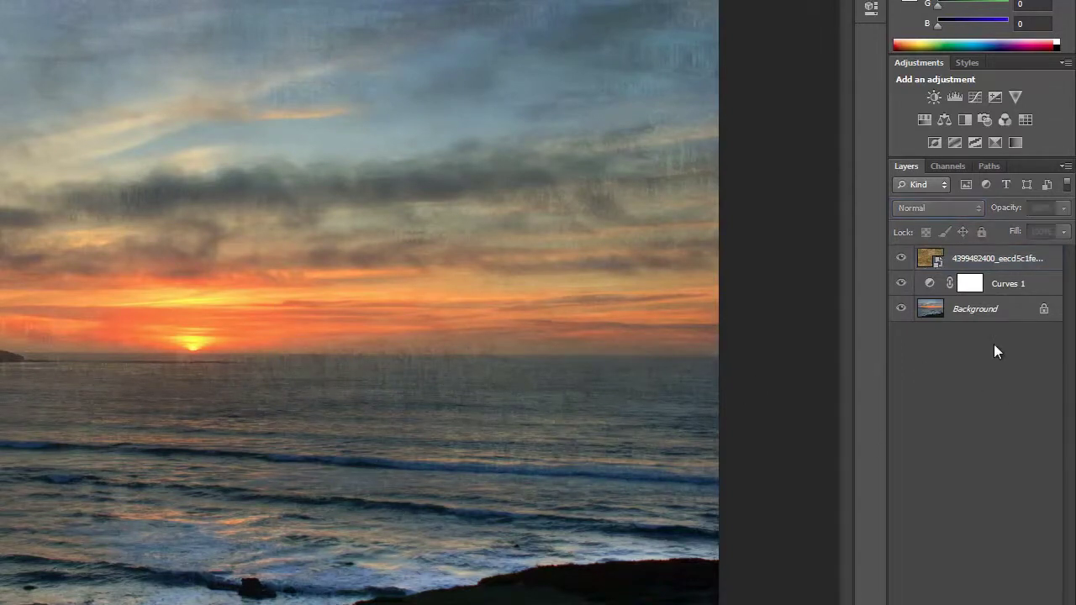
pyautogui.click(901, 259)
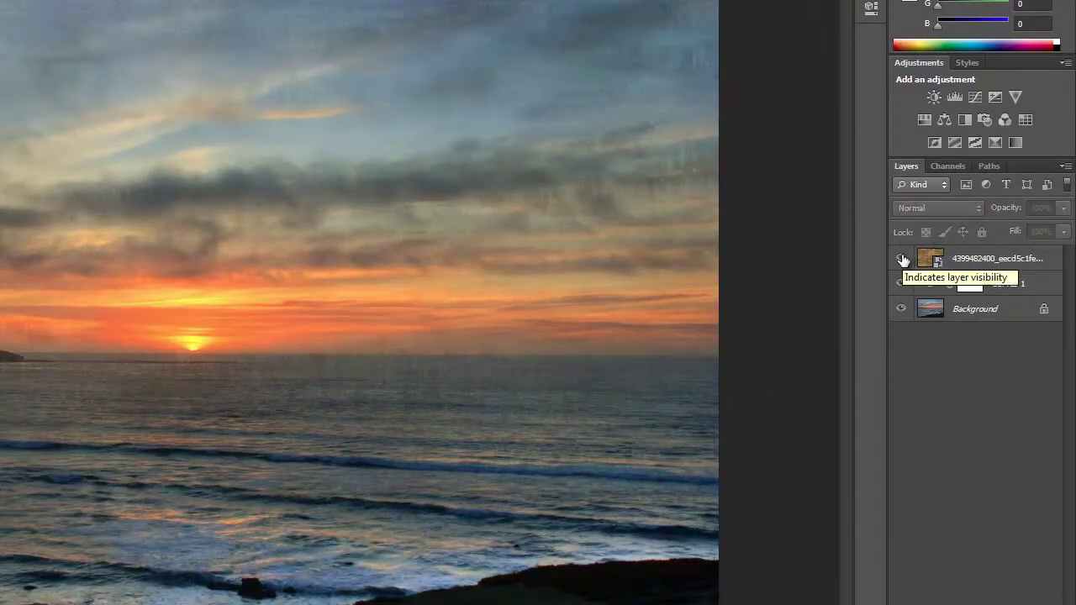
pyautogui.click(902, 260)
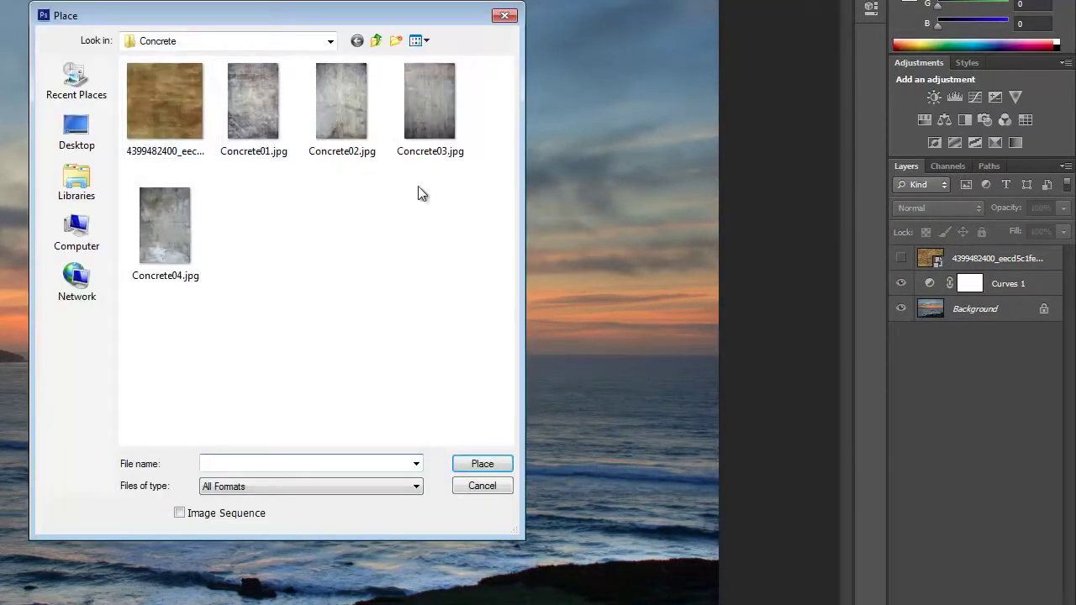
# Place Paper4.jpg from the Paper texture folder into the sunset document, browsing the files as large icons
pyautogui.click(376, 42)
pyautogui.doubleClick(172, 115)
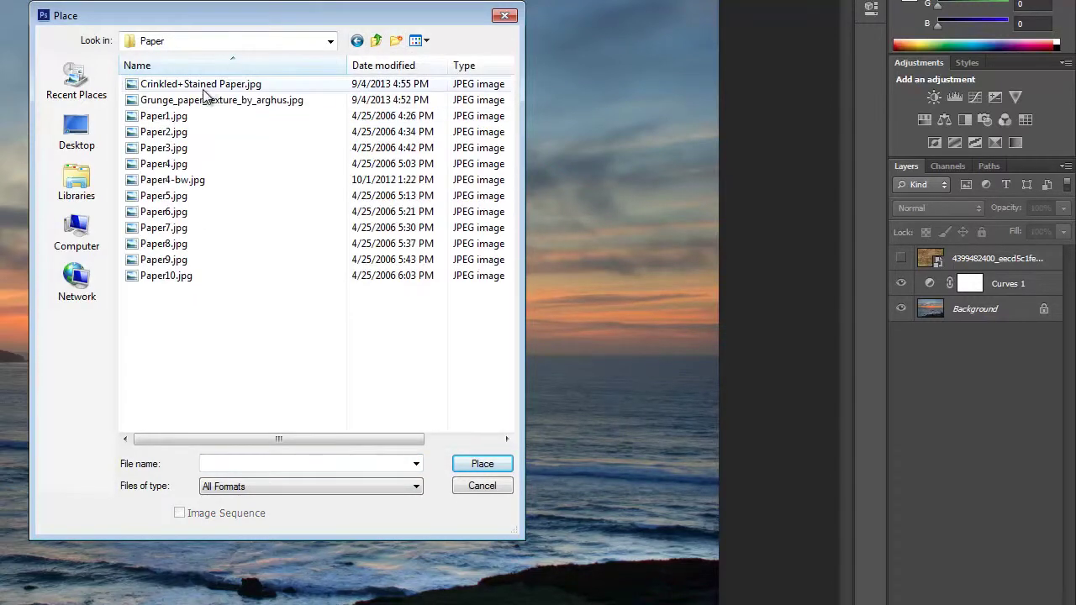
pyautogui.click(203, 88)
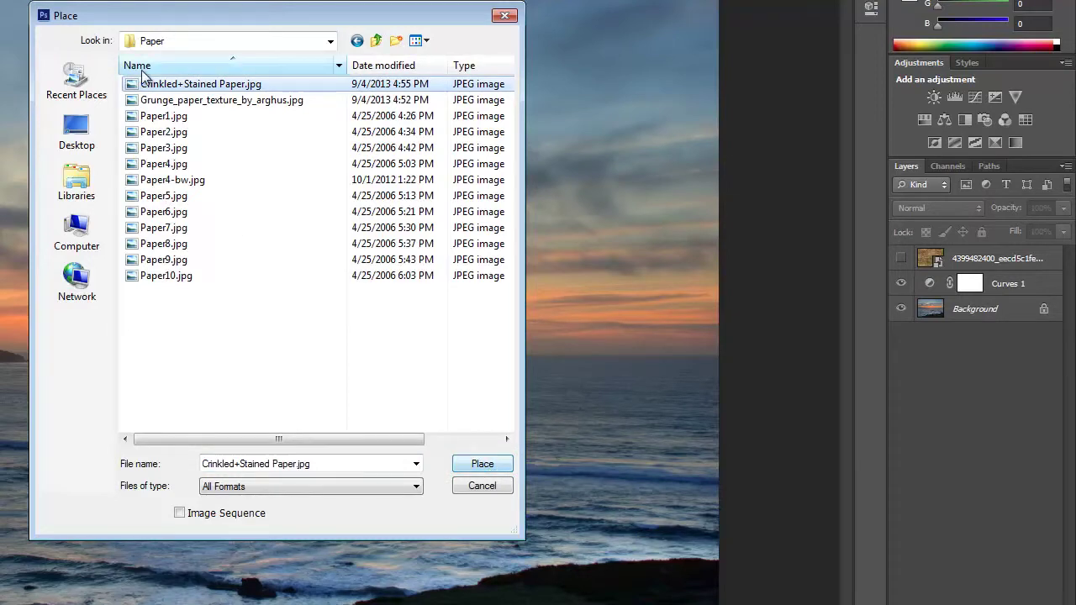
pyautogui.click(420, 41)
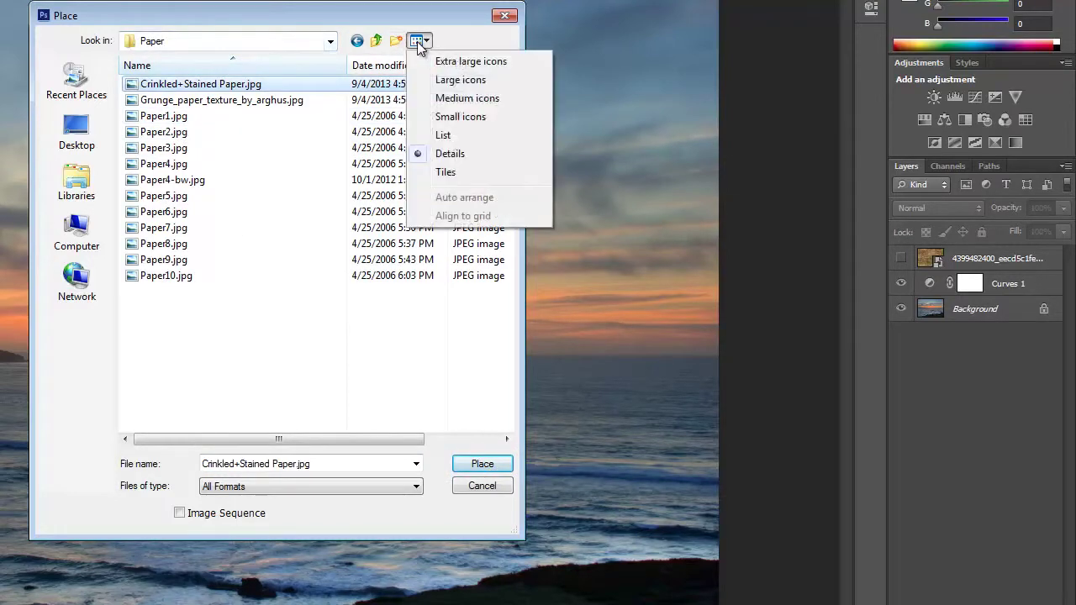
pyautogui.click(451, 80)
pyautogui.scroll(-8, 371, 223)
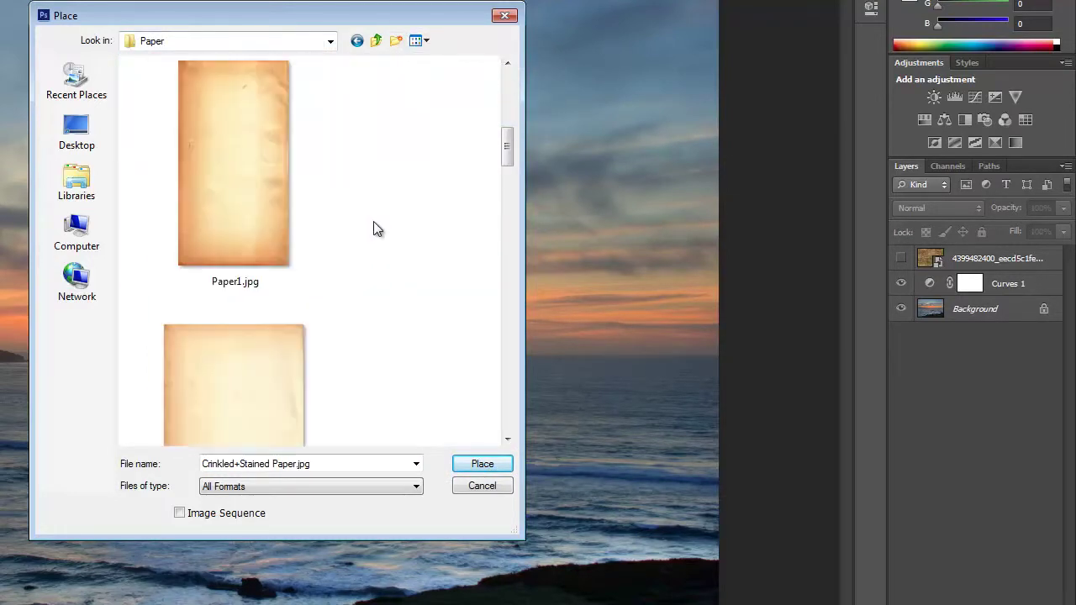
pyautogui.scroll(-3, 373, 221)
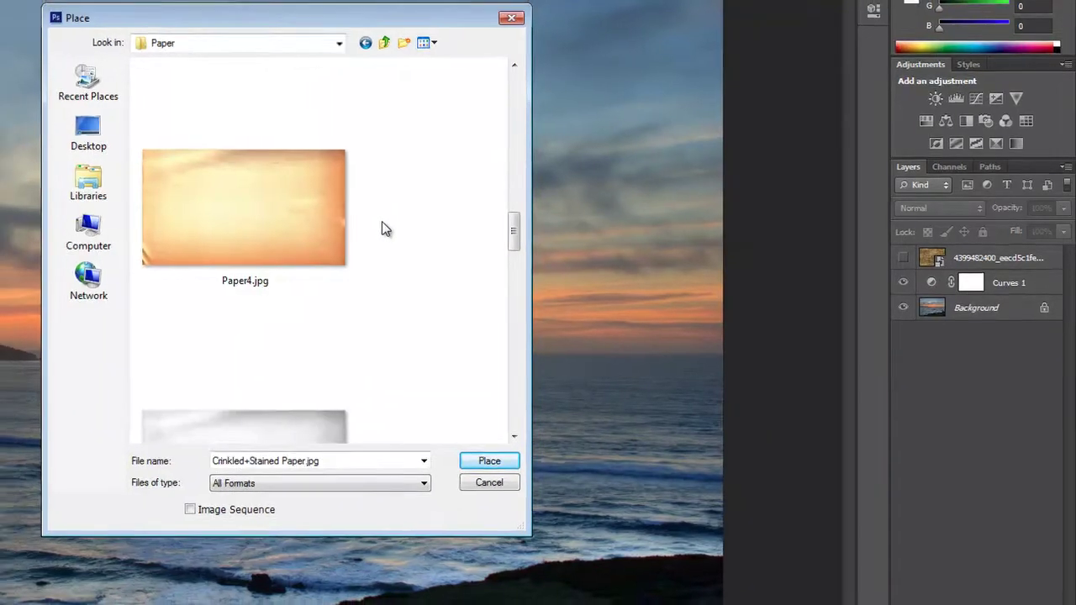
pyautogui.click(327, 230)
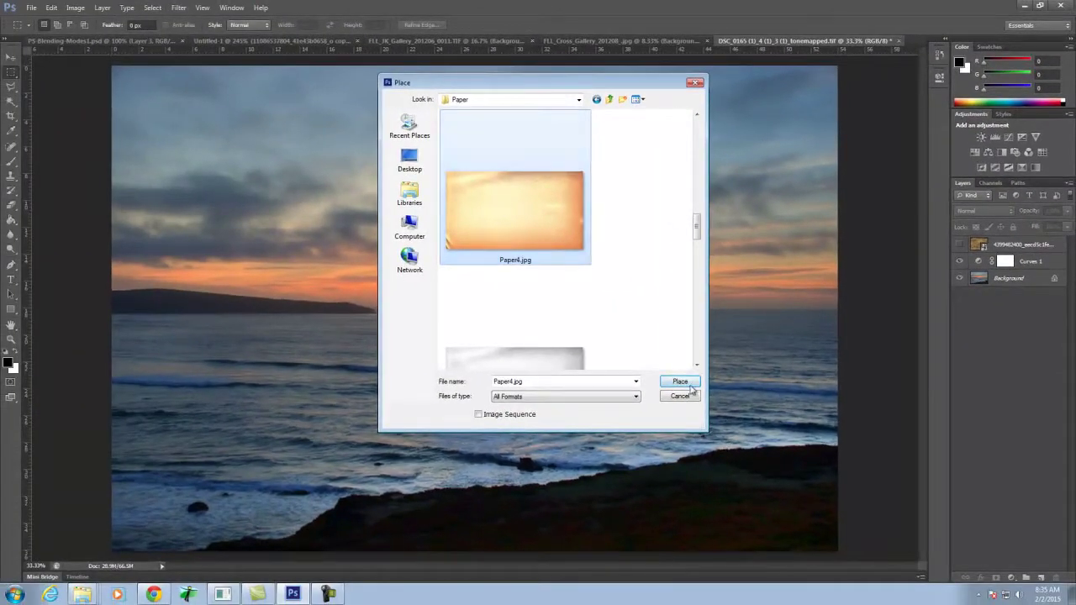
pyautogui.click(680, 383)
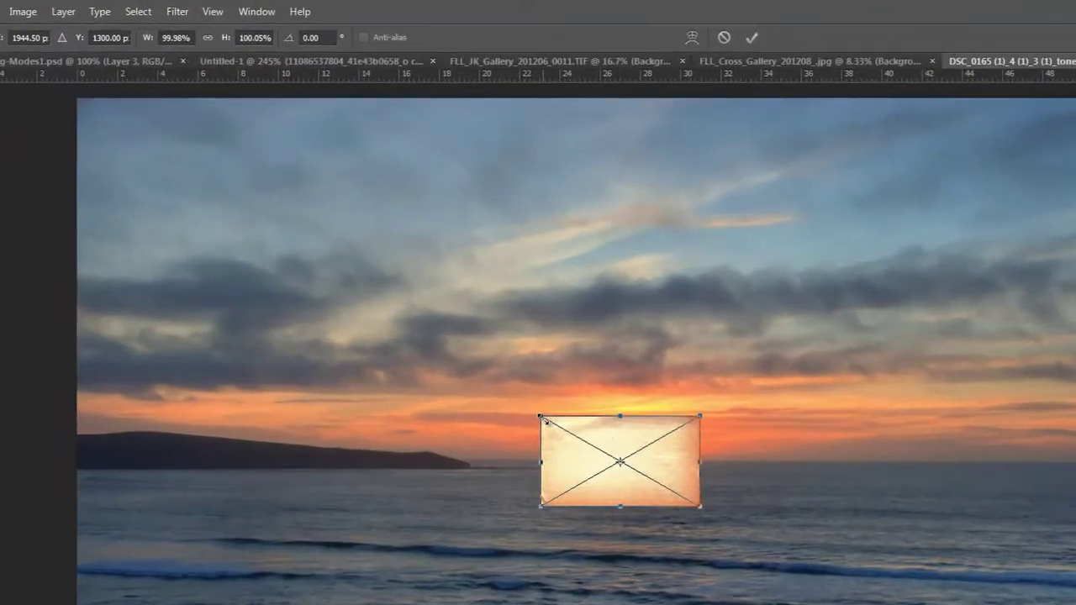
# Stretch Paper4 over the whole photo, about 684.32% wide and 792.76% high, and set its blending mode to Multiply
pyautogui.moveTo(459, 324); pyautogui.dragTo(67, 93)
pyautogui.moveTo(702, 507); pyautogui.dragTo(1075, 604)
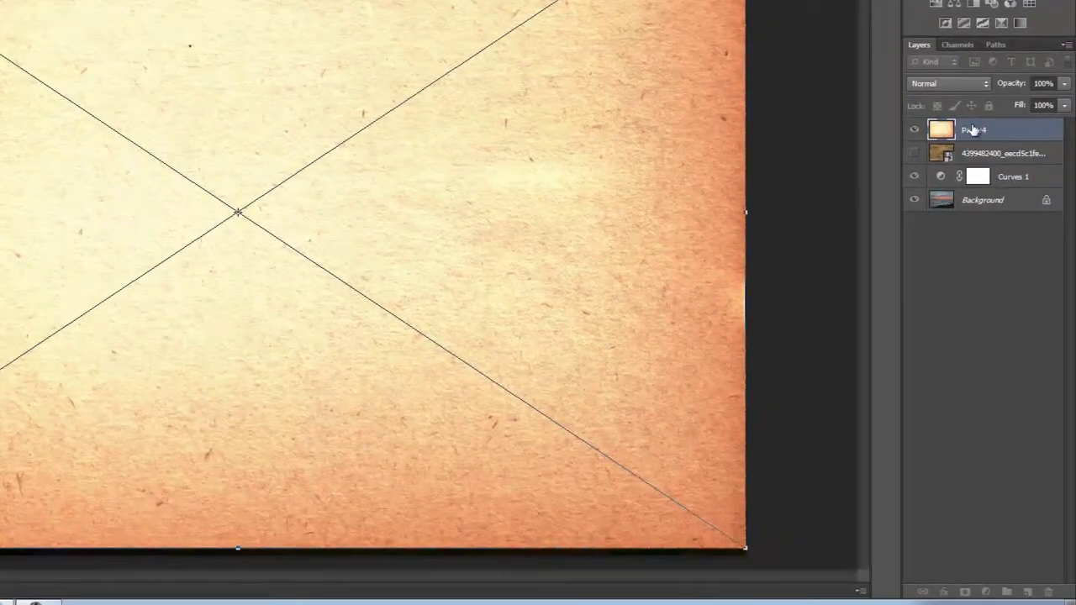
pyautogui.click(954, 84)
pyautogui.click(941, 153)
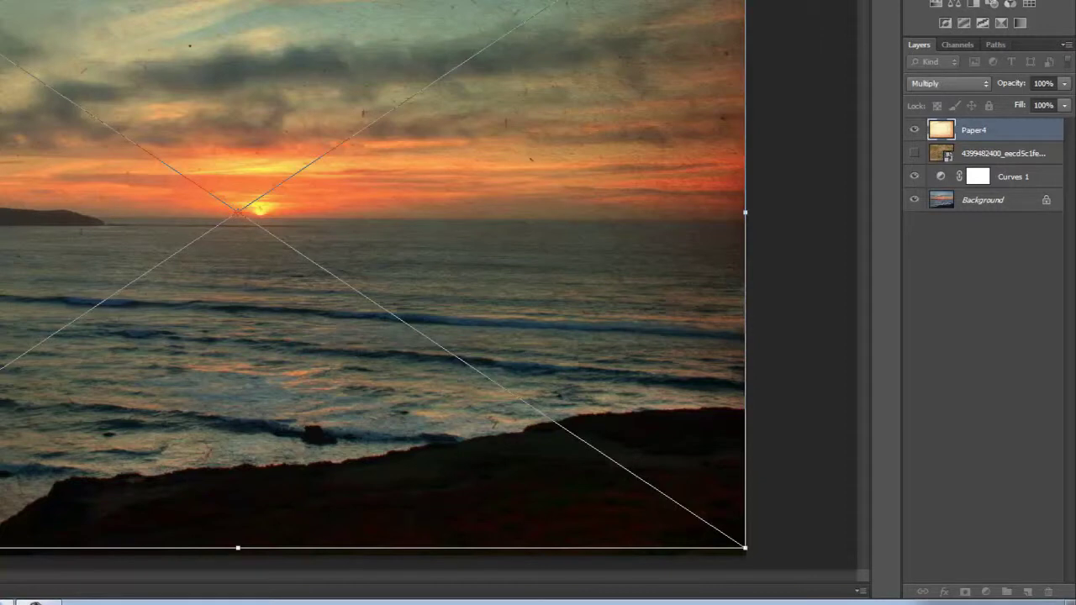
pyautogui.moveTo(144, 376); pyautogui.dragTo(156, 388)
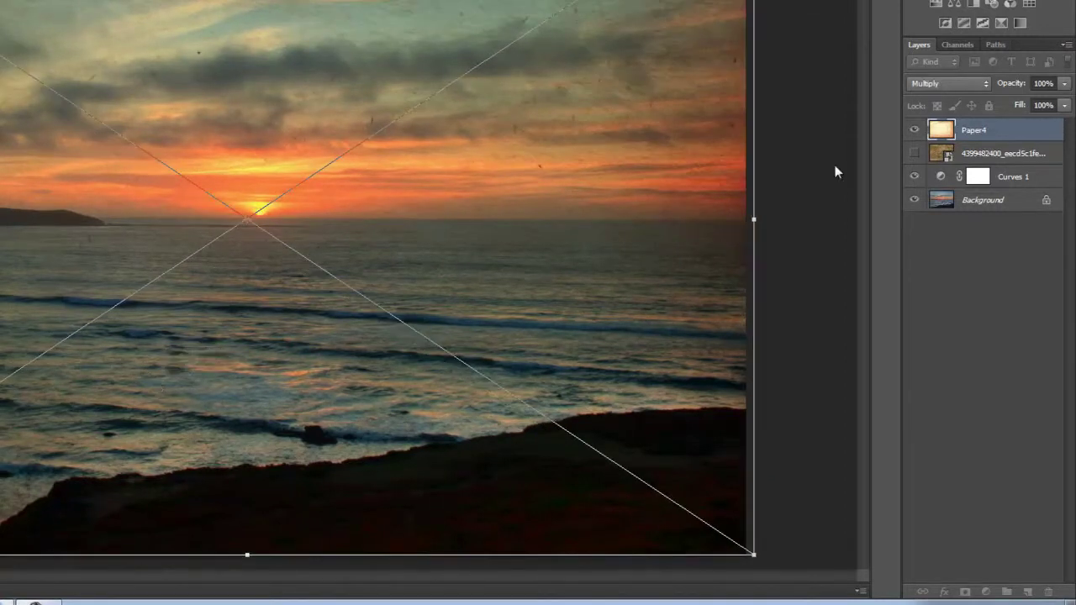
# Try the Screen, Overlay and Darken blending modes on Paper4 and return it to Multiply
pyautogui.click(948, 83)
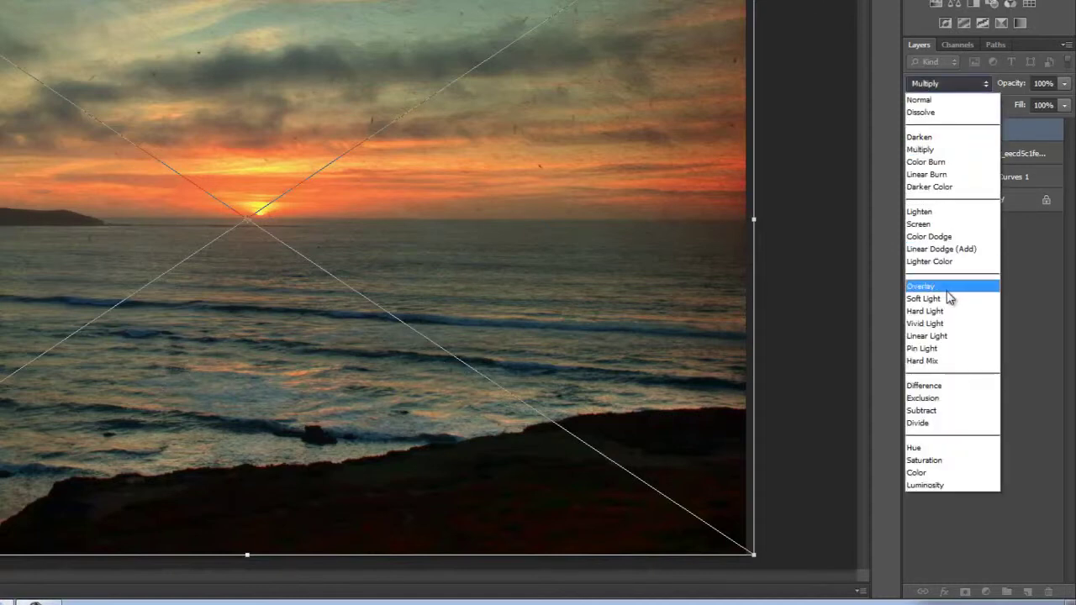
pyautogui.click(940, 224)
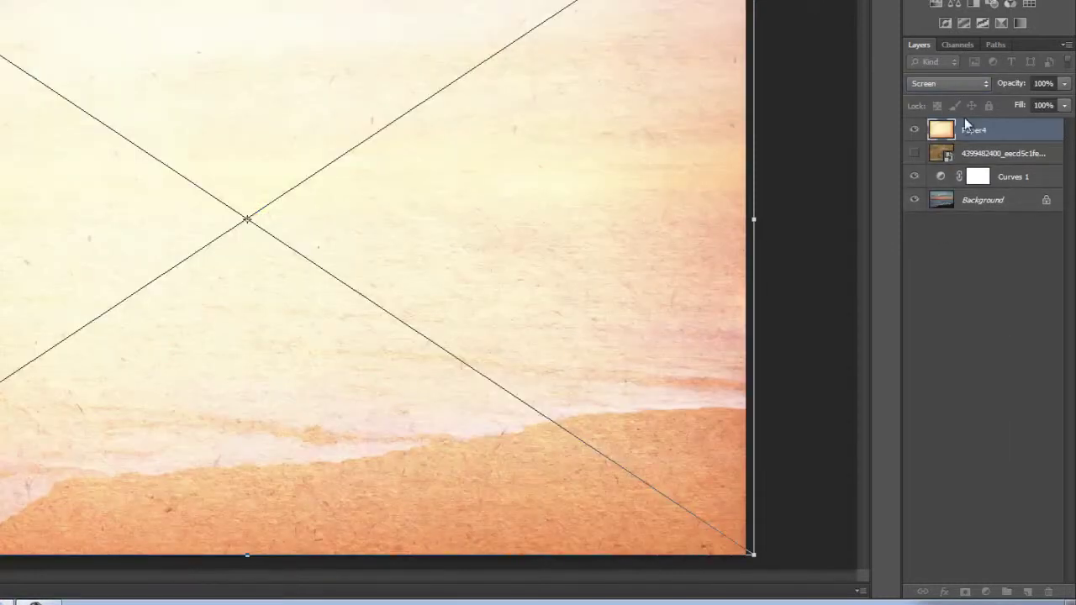
pyautogui.click(958, 83)
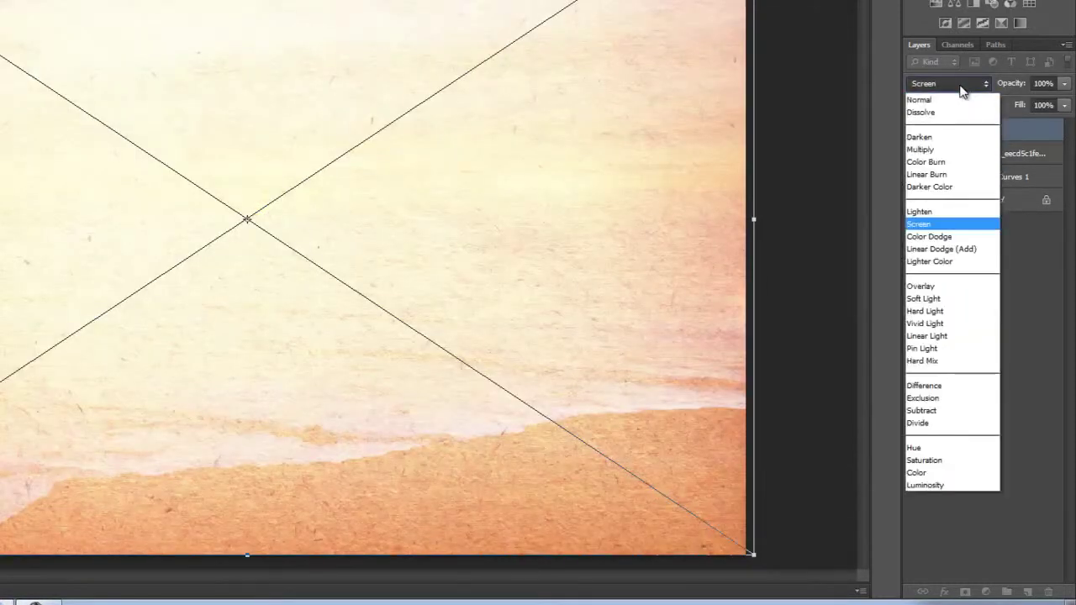
pyautogui.click(944, 286)
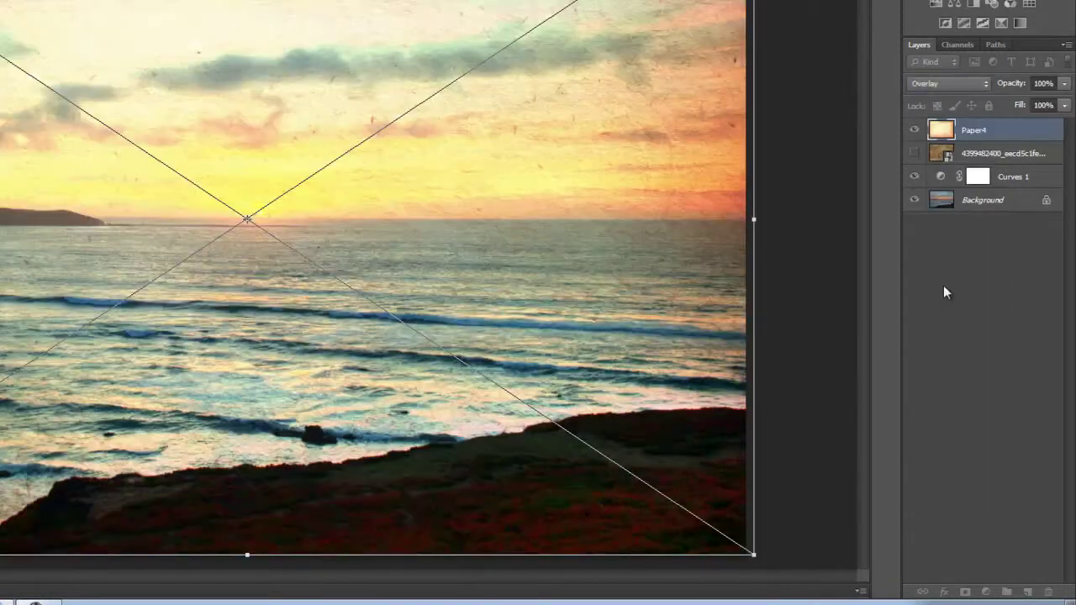
pyautogui.click(966, 82)
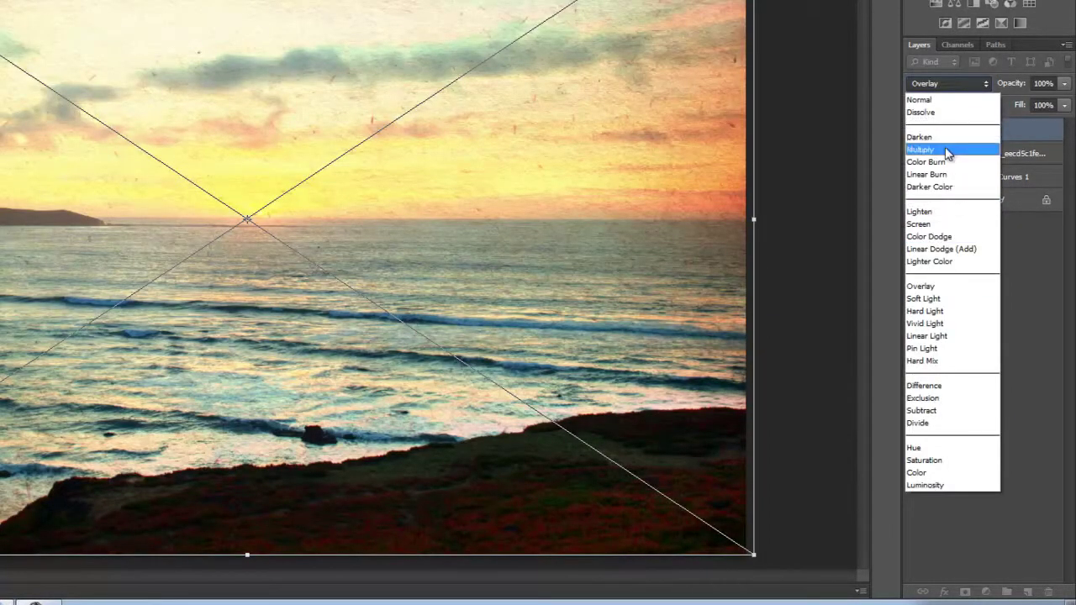
pyautogui.click(946, 150)
pyautogui.click(969, 83)
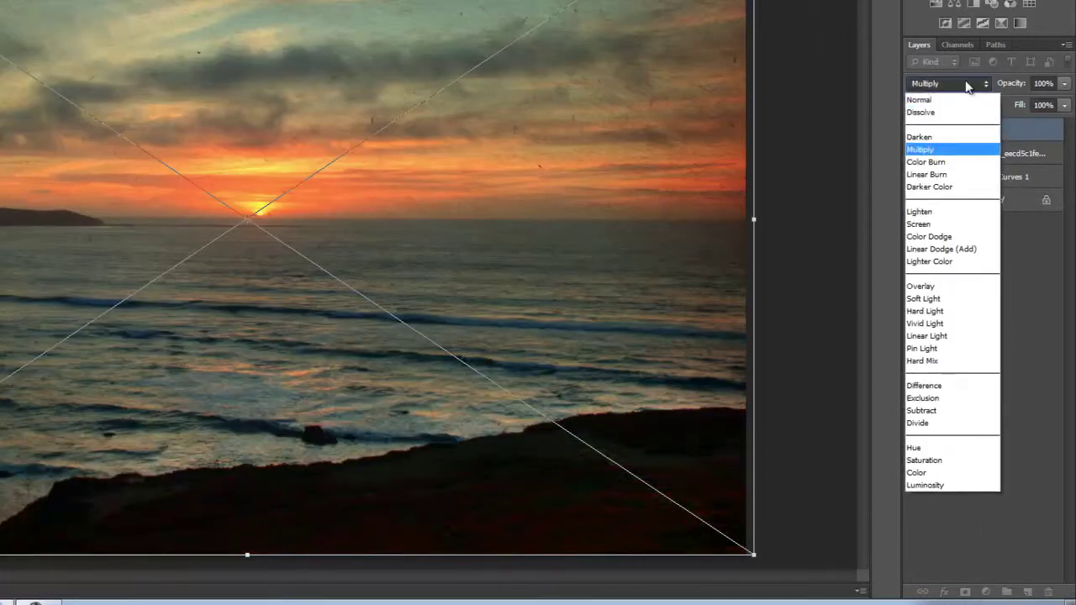
pyautogui.click(966, 145)
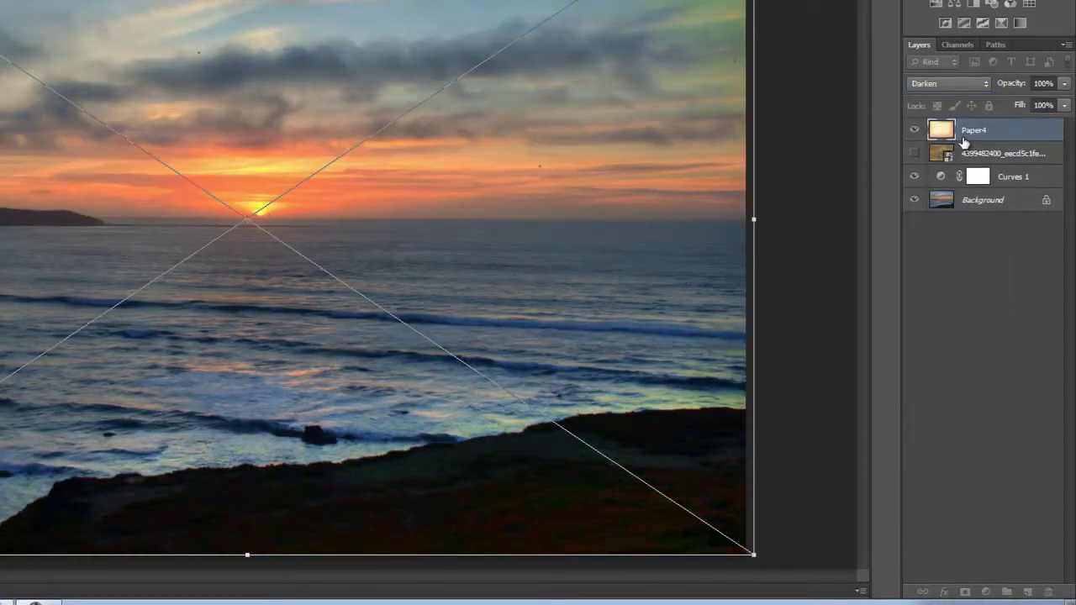
pyautogui.click(955, 85)
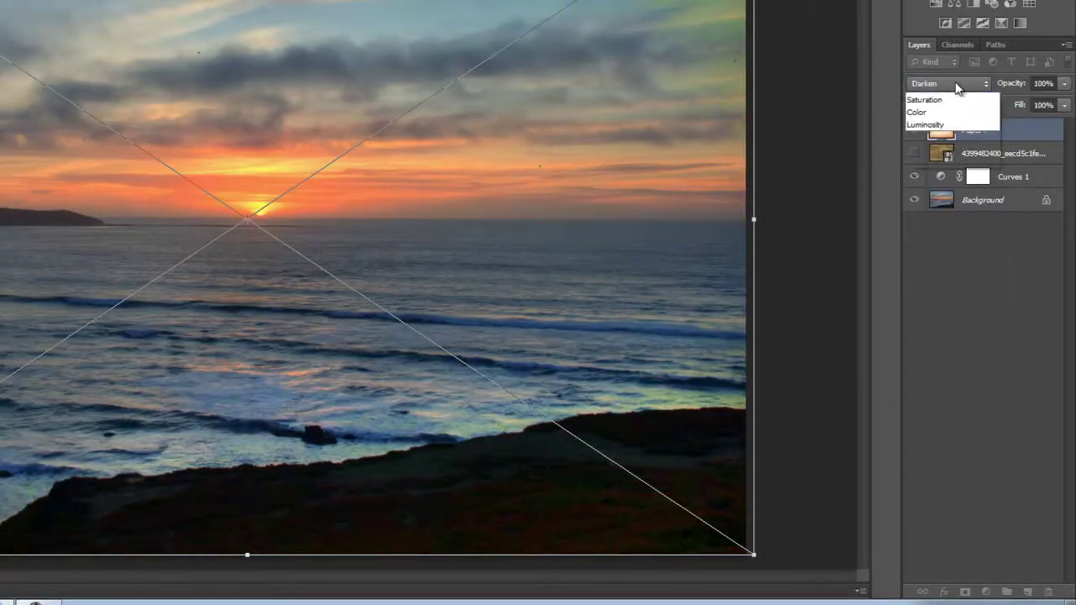
pyautogui.click(968, 149)
# Lower the Paper4 layer's opacity to 46% and accept the placement
pyautogui.click(1064, 84)
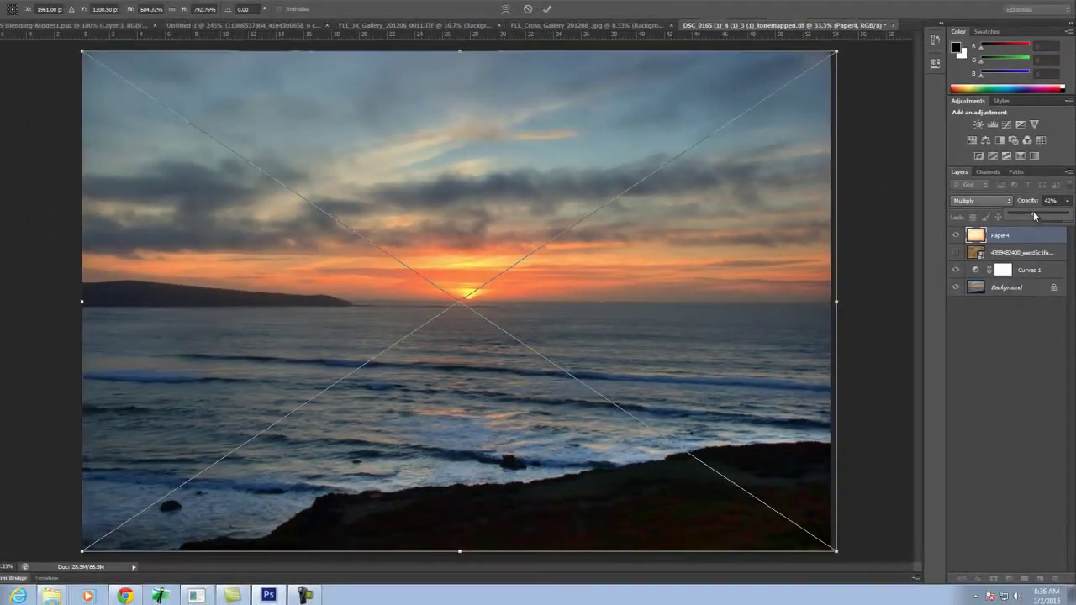
pyautogui.moveTo(1007, 106); pyautogui.dragTo(1019, 102)
pyautogui.moveTo(1035, 222); pyautogui.dragTo(1037, 223)
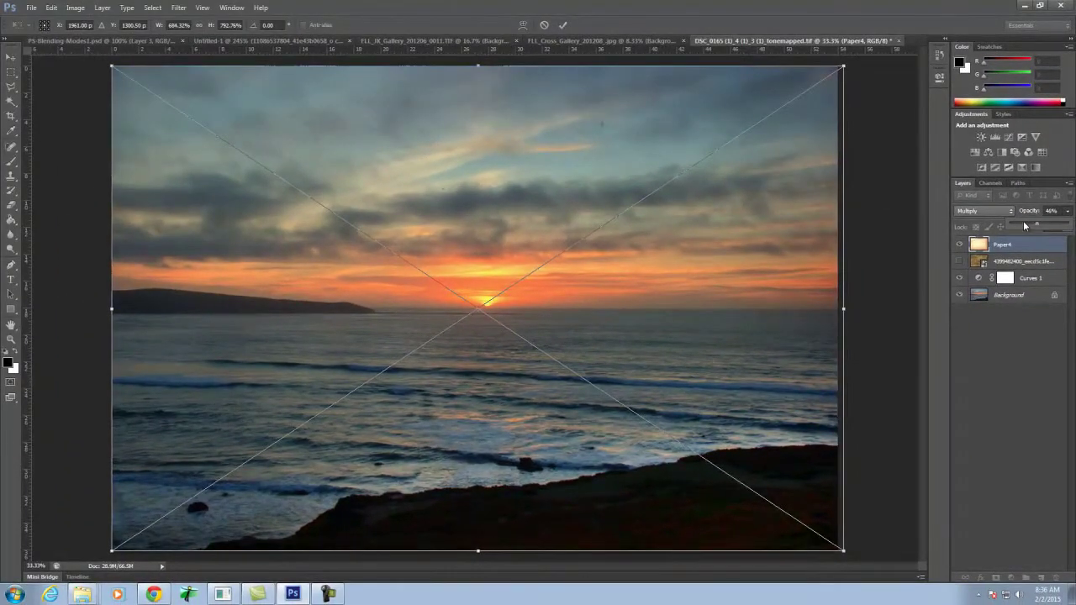
pyautogui.click(562, 25)
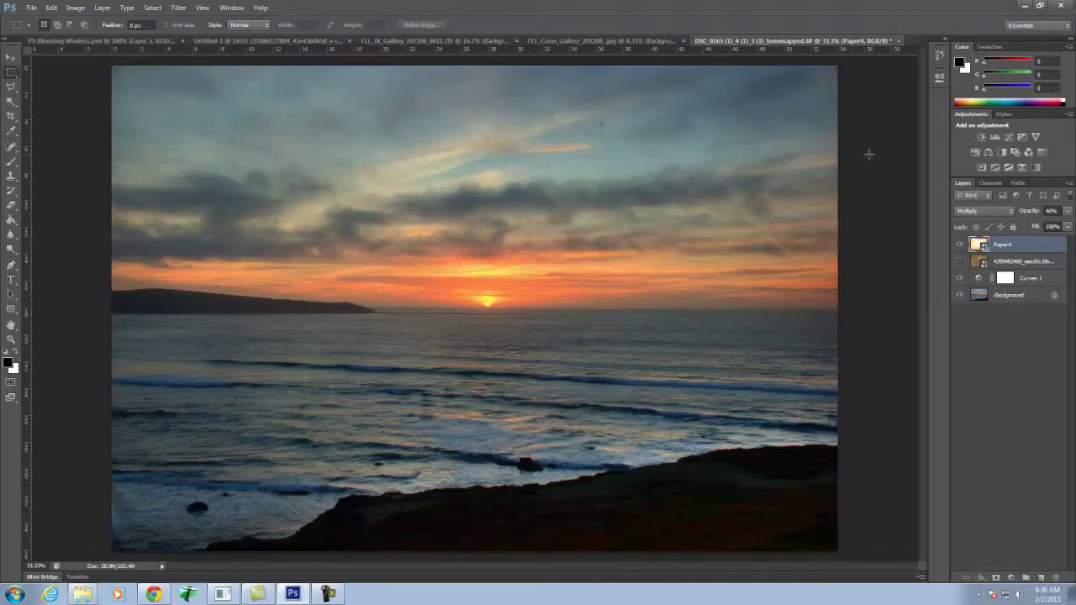